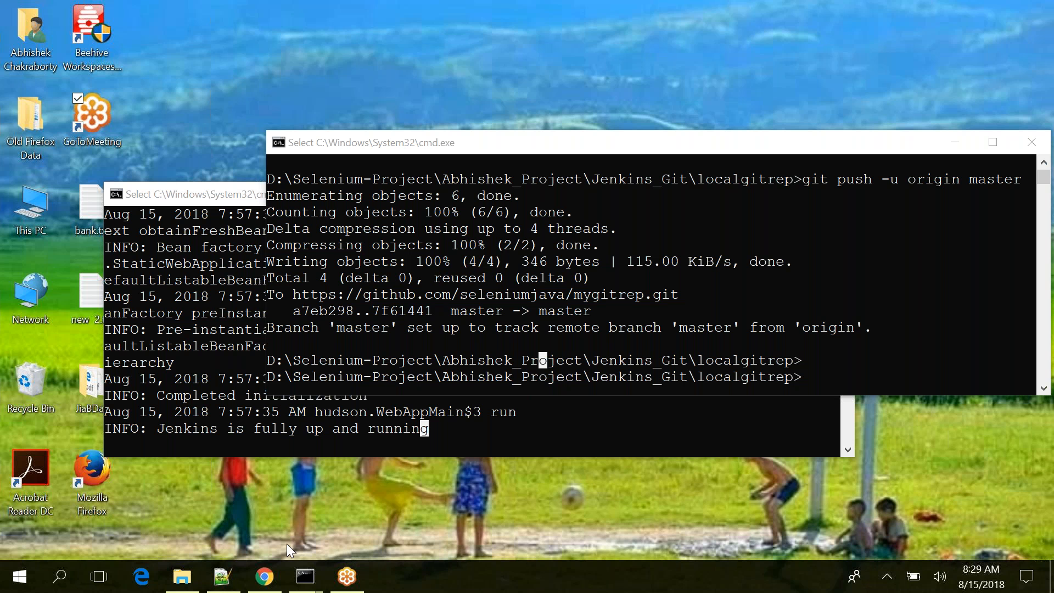
Check the Jenkins server's command window, then switch to Chrome and show the Jenkins login page.
{"action": "mouse_move", "coordinate": [305, 576]}
{"action": "left_click", "coordinate": [254, 540]}
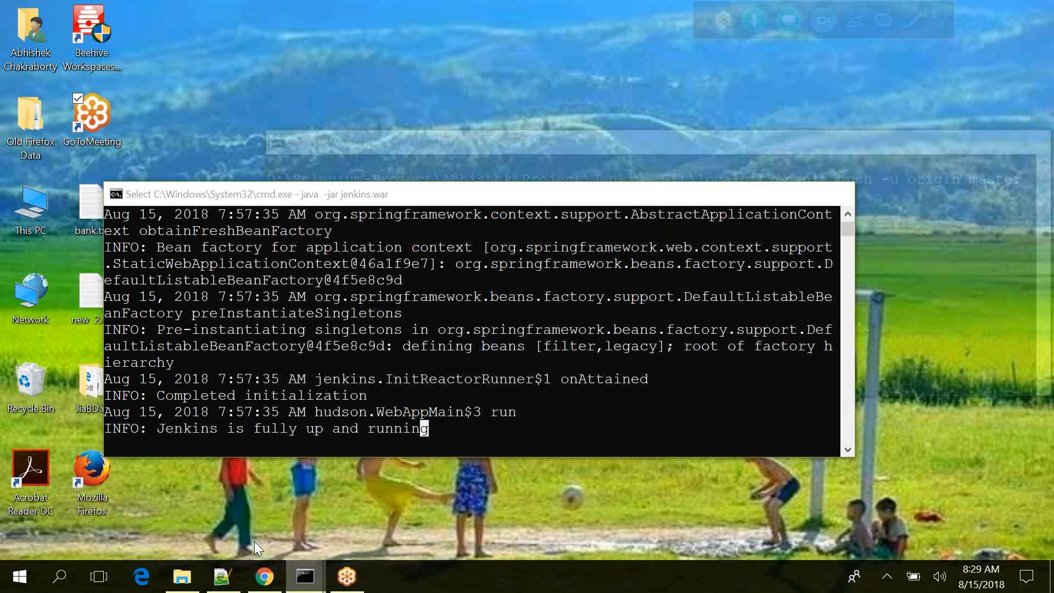
{"action": "left_click", "coordinate": [264, 577]}
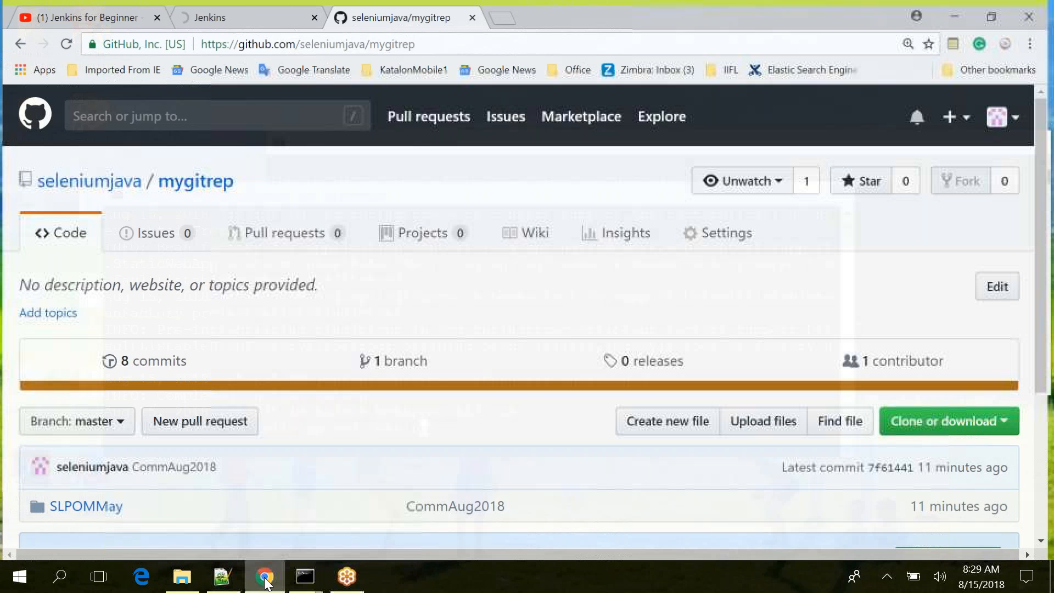
{"action": "left_click", "coordinate": [241, 17]}
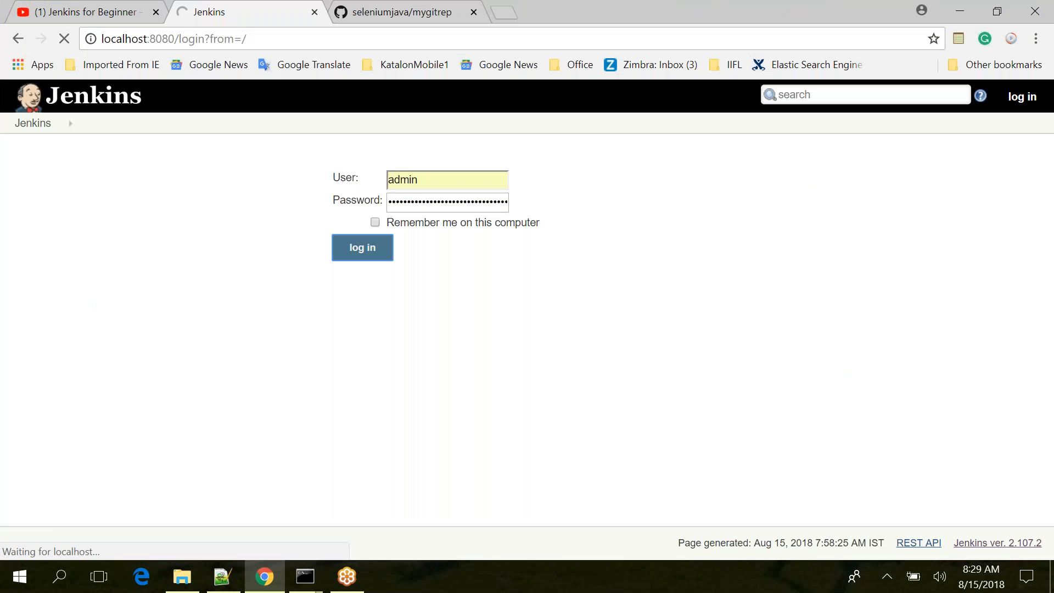
Stop the Jenkins server running in its command window.
{"action": "left_click", "coordinate": [305, 576]}
{"action": "left_click", "coordinate": [223, 510]}
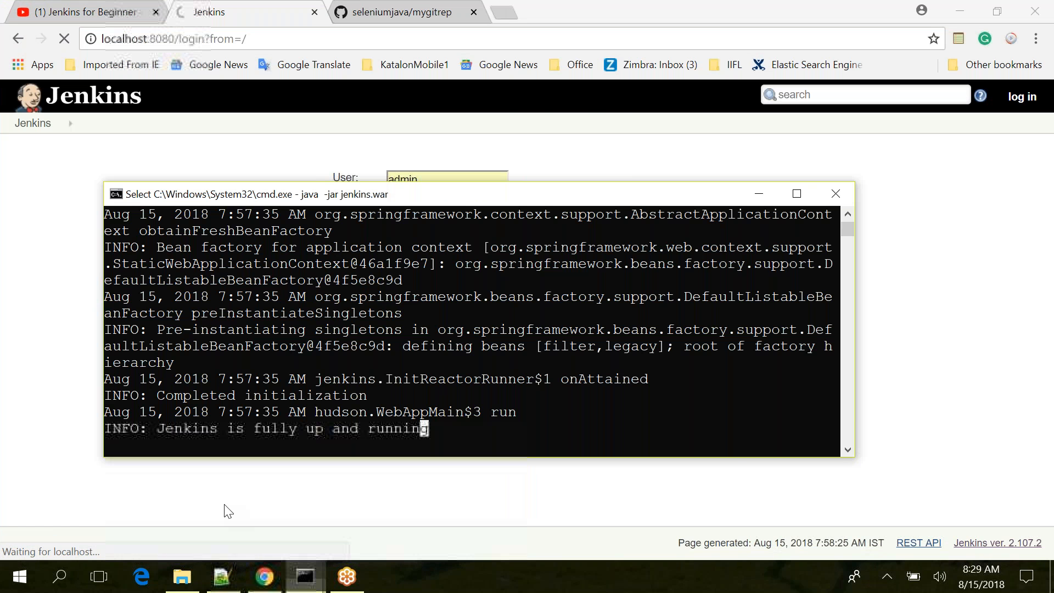
{"action": "key", "text": "Return"}
{"action": "key", "text": "Return"}
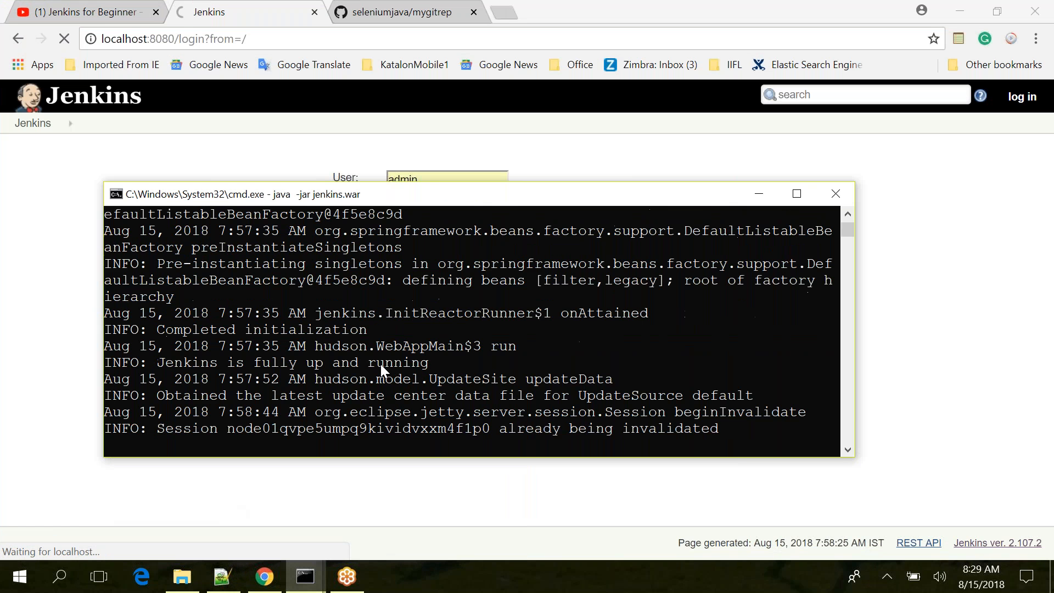
{"action": "key", "text": "ctrl+c"}
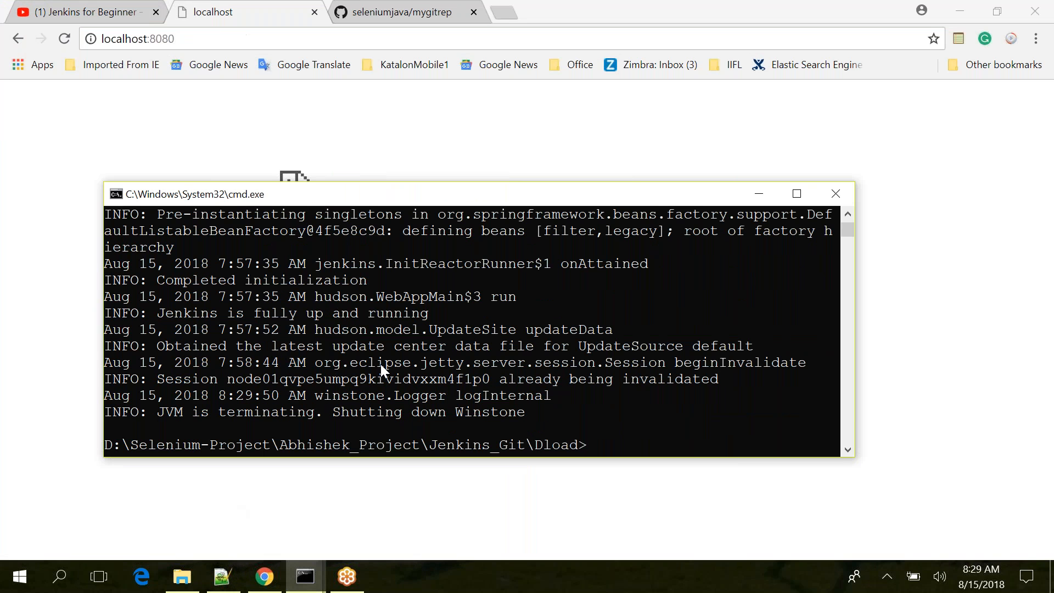
Restart the Jenkins server from the Dload folder with the command java -jar jenkins.war.
{"action": "key", "text": "alt+Tab"}
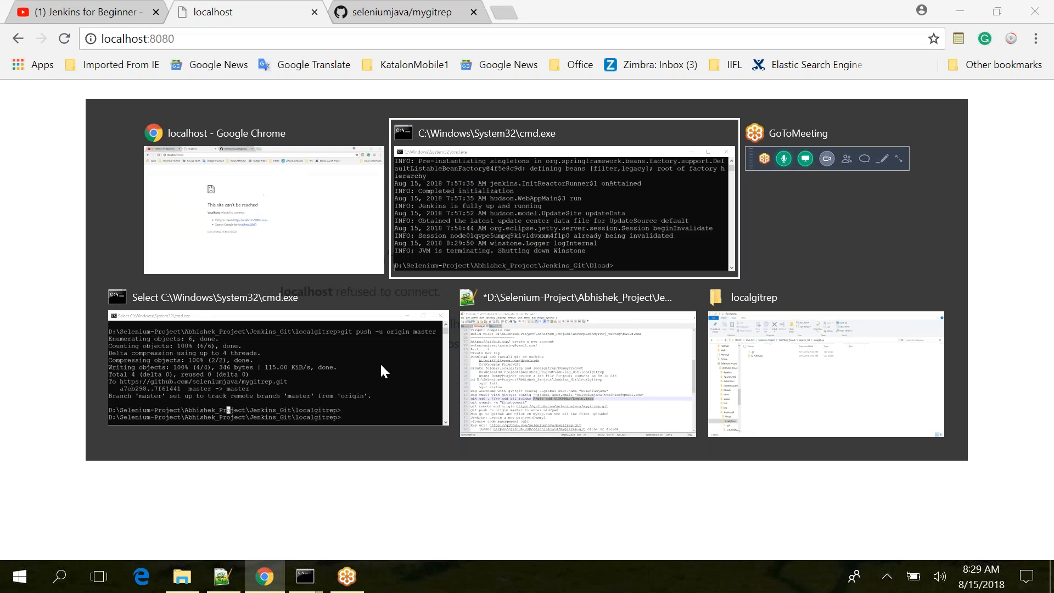
{"action": "key", "text": "Up"}
{"action": "key", "text": "Return"}
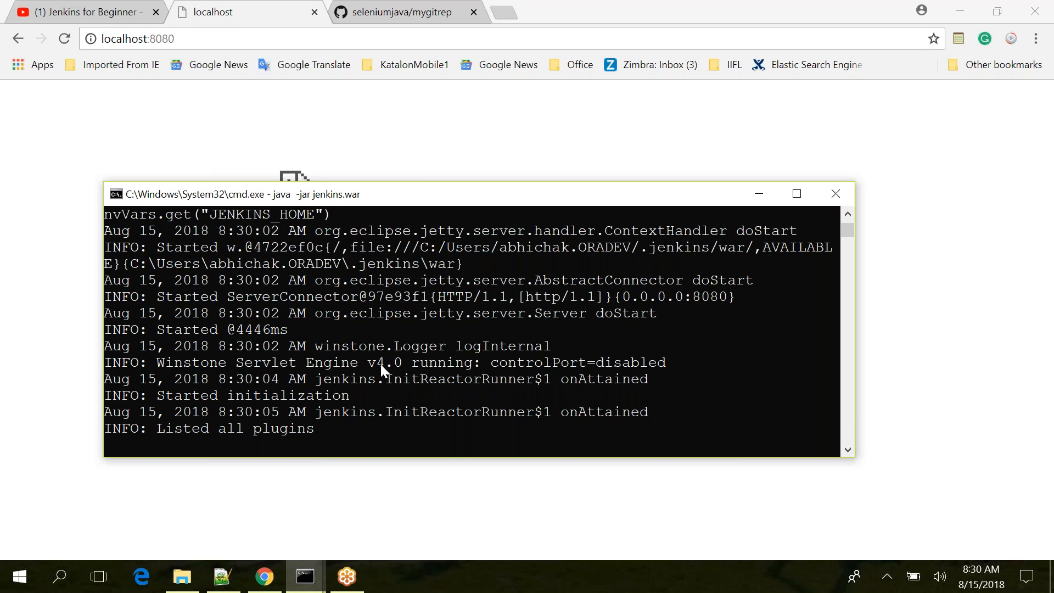
Reload the localhost:8080 page in Chrome and highlight the "Jenkins is fully up and running" line in the server log.
{"action": "left_click", "coordinate": [65, 39]}
{"action": "key", "text": "alt+Tab"}
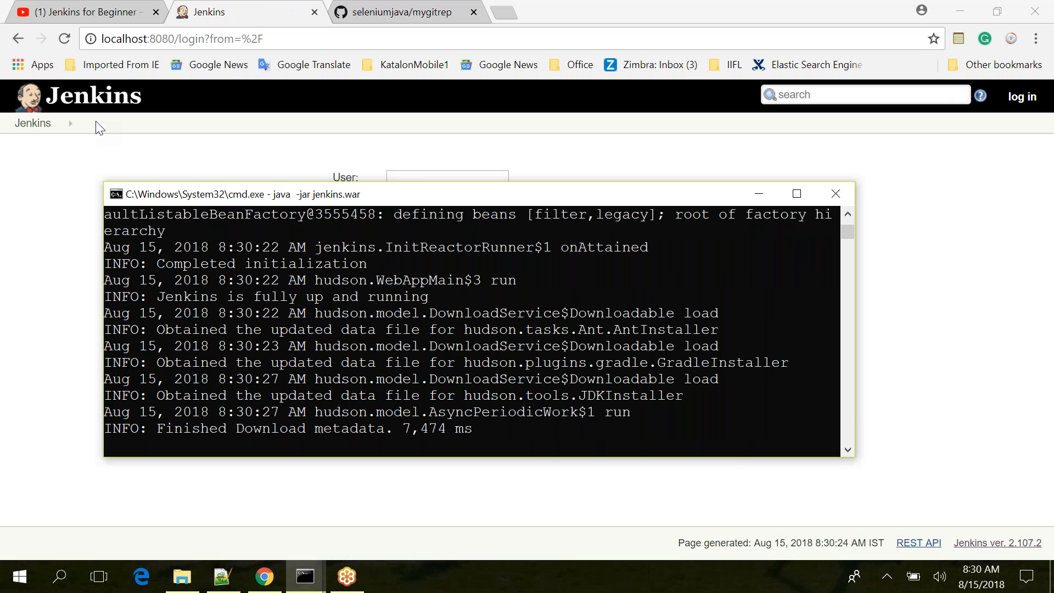
{"action": "left_click_drag", "start_coordinate": [160, 296], "coordinate": [423, 296]}
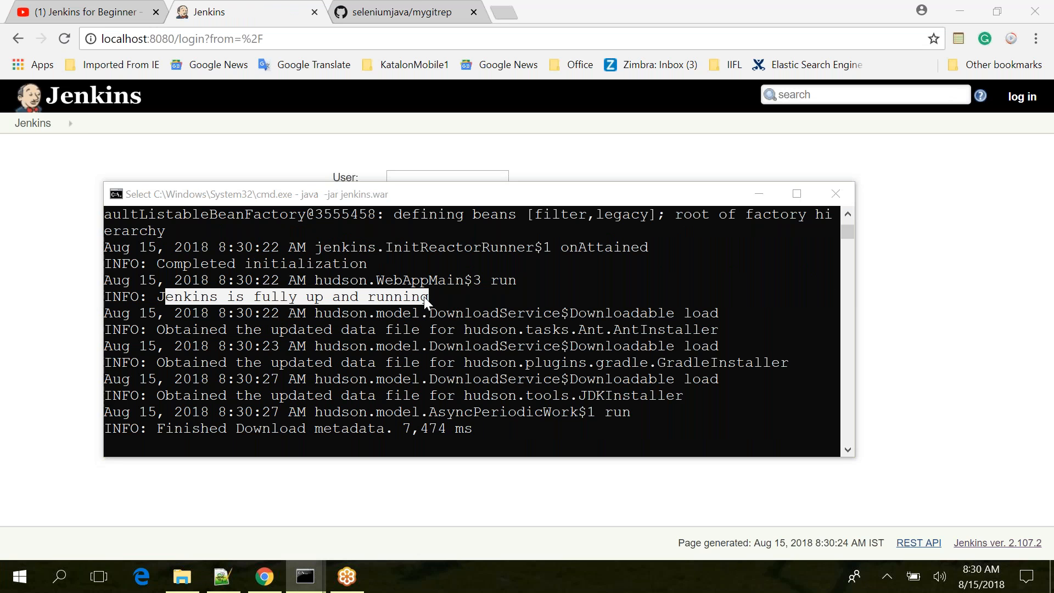
Switch to the Jenkins login page in Chrome and fill in admin as the user, ready for the password.
{"action": "key", "text": "alt+Tab"}
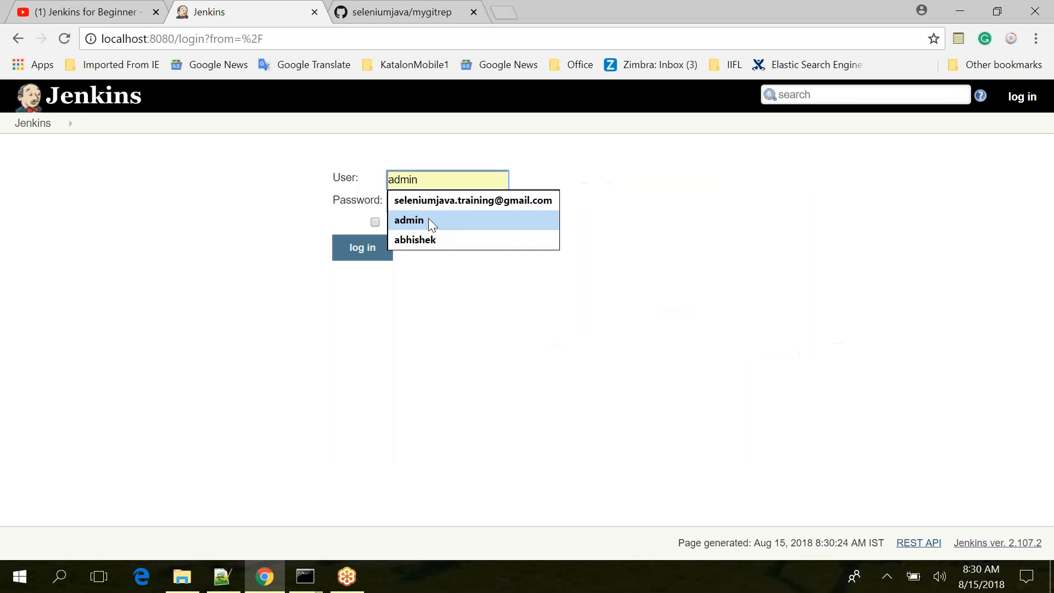
{"action": "left_click", "coordinate": [431, 218]}
{"action": "left_click", "coordinate": [430, 206]}
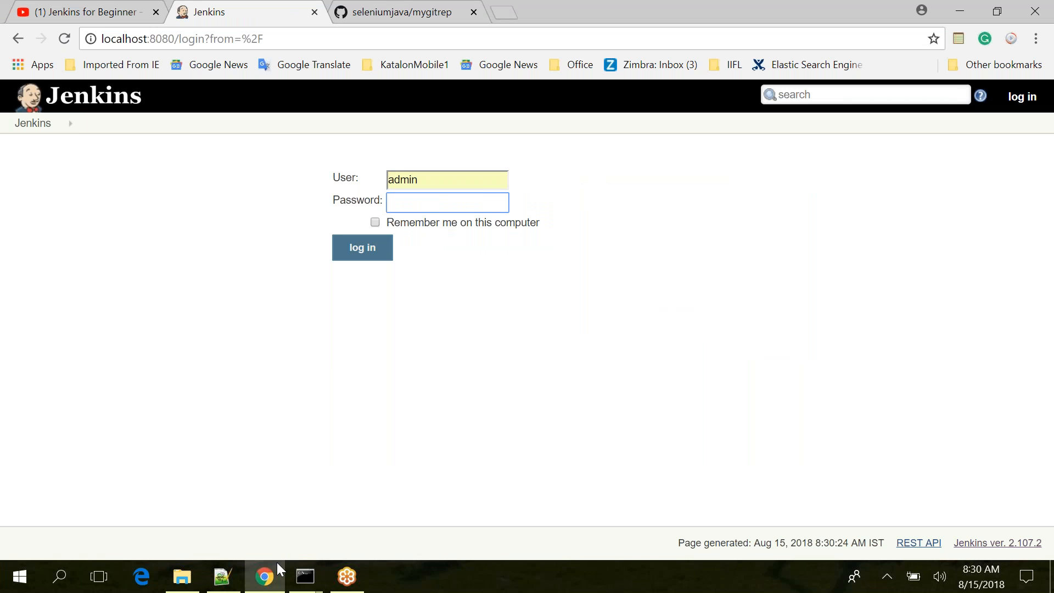
Switch to Notepad++ and copy the admin account's password from the login notes in Config.txt.
{"action": "left_click", "coordinate": [219, 581]}
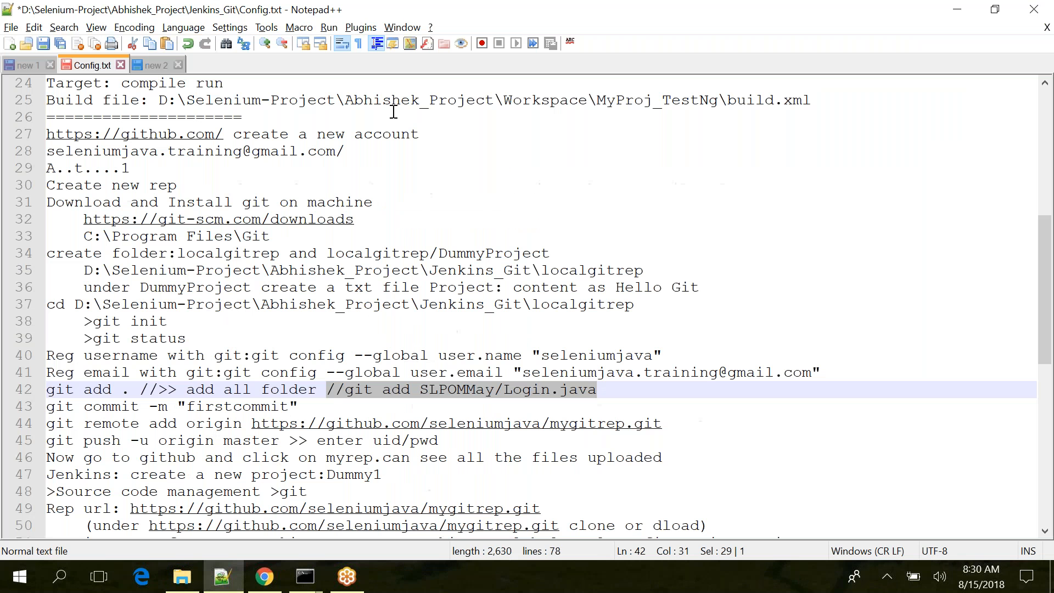
{"action": "left_click", "coordinate": [502, 187]}
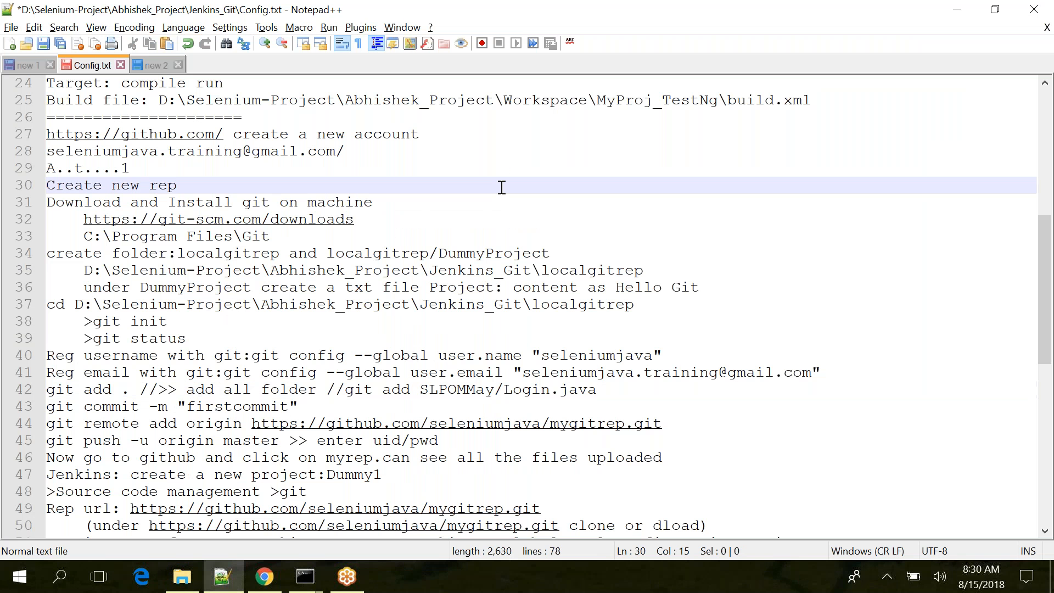
{"action": "key", "text": "Page_Up"}
{"action": "key", "text": "Page_Up"}
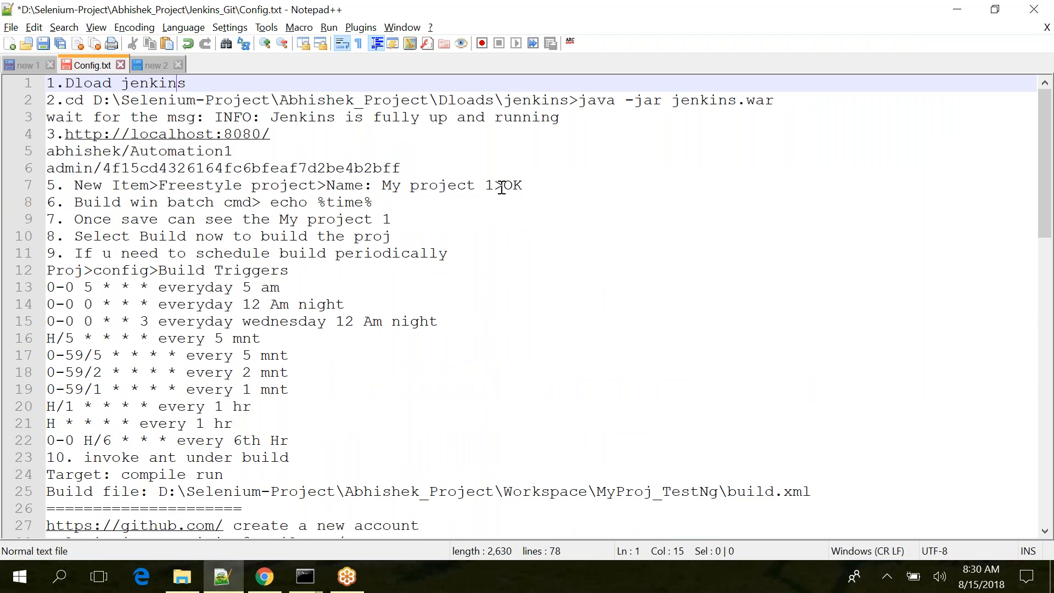
{"action": "left_click", "coordinate": [406, 168]}
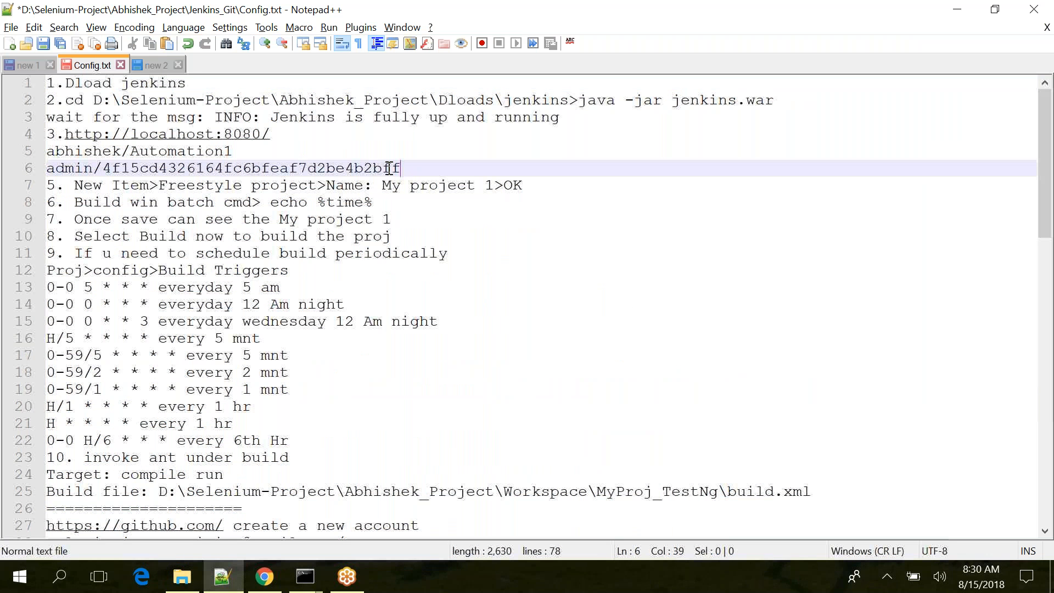
{"action": "left_click", "coordinate": [138, 166], "text": "shift"}
{"action": "left_click", "coordinate": [100, 167], "text": "shift"}
{"action": "key", "text": "ctrl+c"}
Paste the admin password into the Jenkins login form in Chrome and log in.
{"action": "key", "text": "alt+Tab"}
{"action": "key", "text": "ctrl+v"}
{"action": "left_click", "coordinate": [362, 258]}
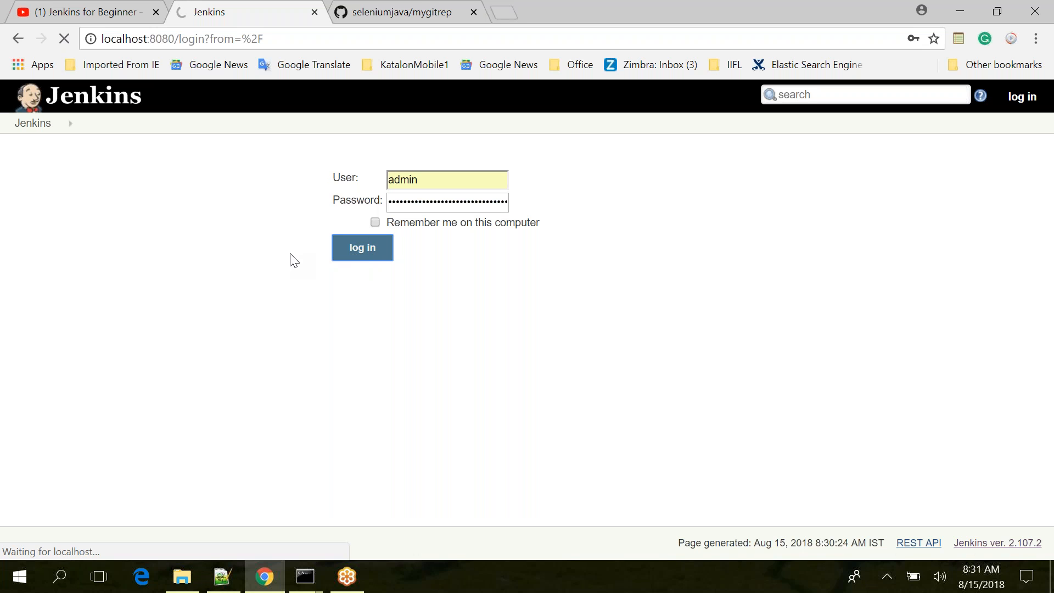
{"action": "left_click", "coordinate": [361, 255]}
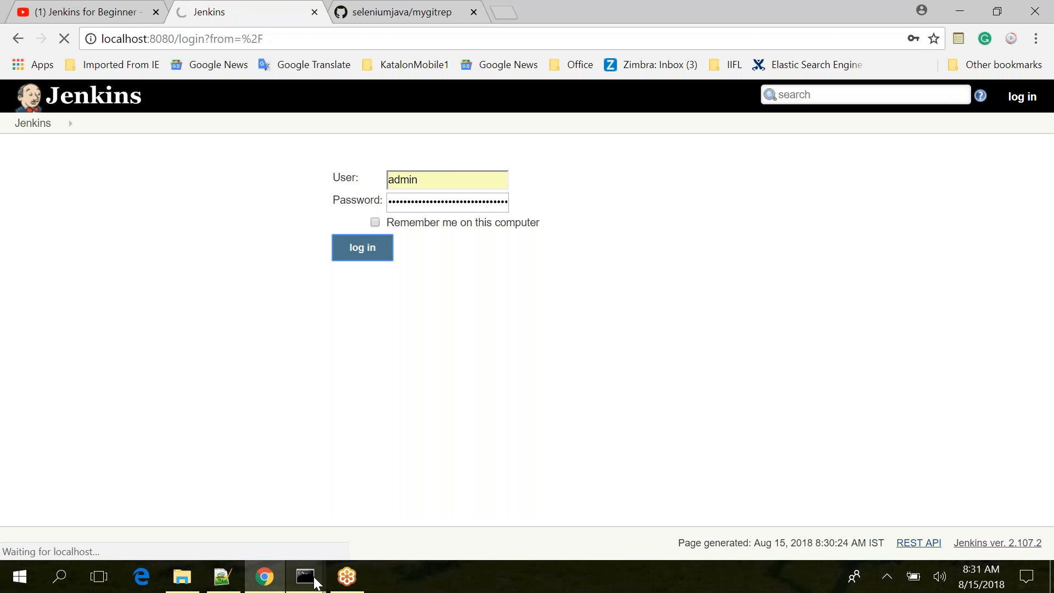
Clear the text selection in the Jenkins command window so the server output resumes, and return to Chrome.
{"action": "mouse_move", "coordinate": [305, 576]}
{"action": "left_click", "coordinate": [255, 536]}
{"action": "left_click", "coordinate": [308, 389]}
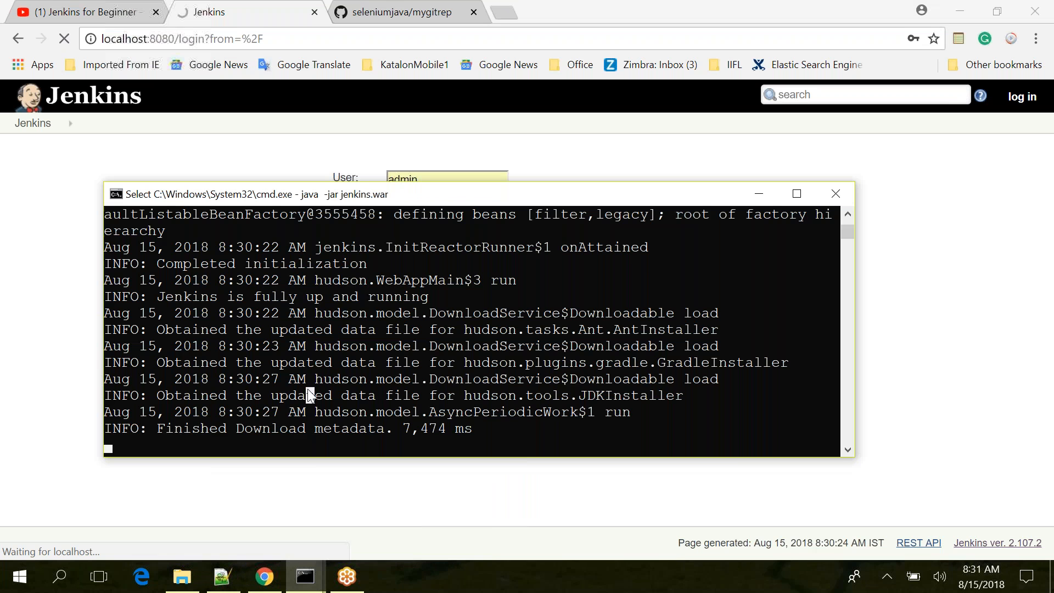
{"action": "key", "text": "Return"}
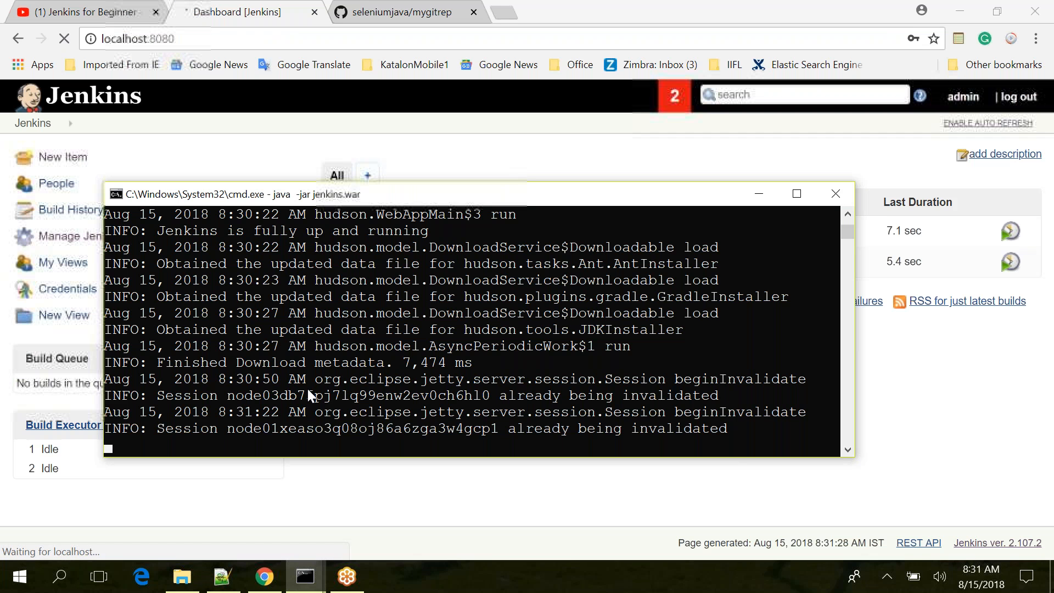
{"action": "key", "text": "alt+Tab"}
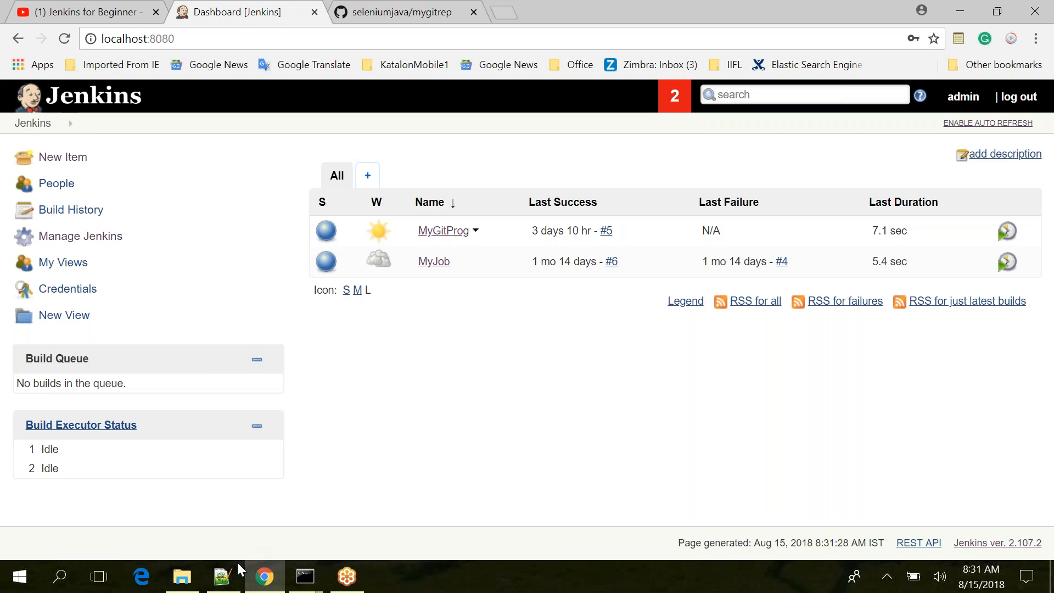
Read through Config.txt in Notepad++ to the Jenkins and Git notes and highlight "create a new project:Dummy1".
{"action": "left_click", "coordinate": [222, 576]}
{"action": "left_click", "coordinate": [336, 437]}
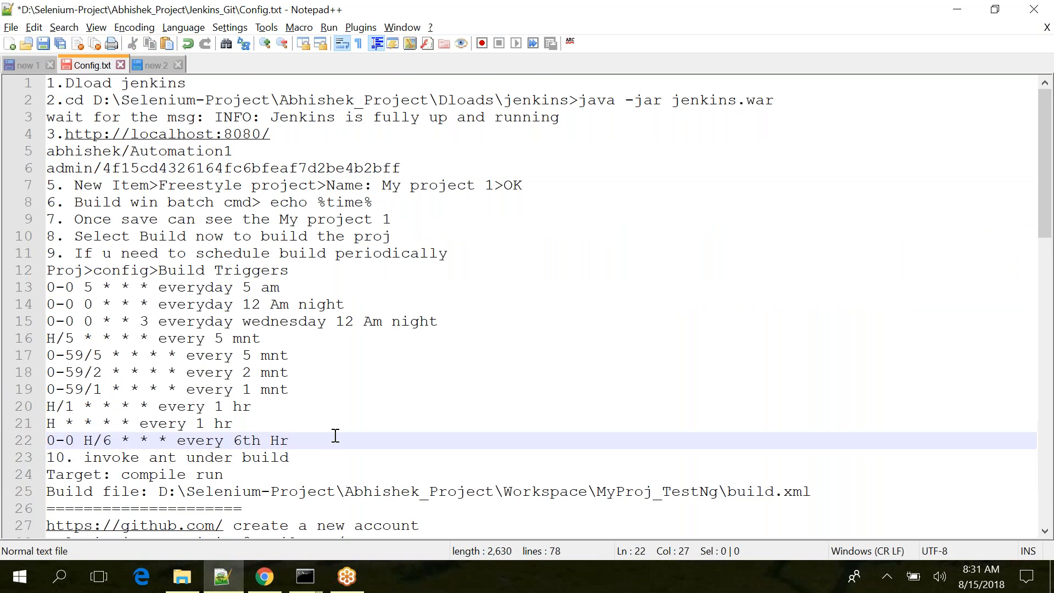
{"action": "key", "text": "Down"}
{"action": "key", "text": "Down"}
{"action": "key", "text": "Down"}
{"action": "key", "text": "Down"}
{"action": "key", "text": "Down"}
{"action": "key", "text": "Down"}
{"action": "key", "text": "Down"}
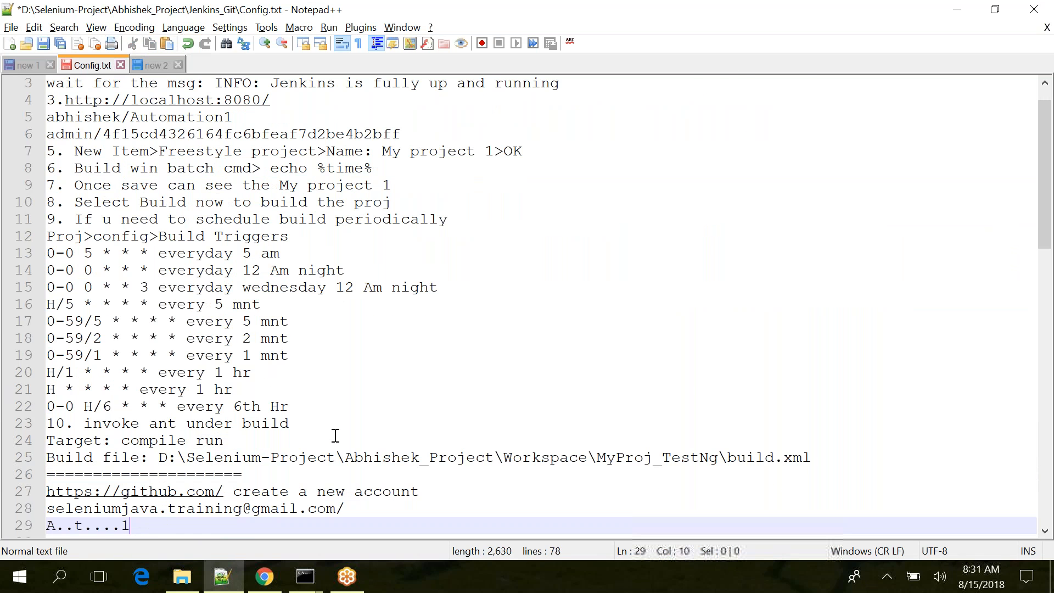
{"action": "key", "text": "Down"}
{"action": "key", "text": "Down"}
{"action": "key", "text": "Down"}
{"action": "key", "text": "Down"}
{"action": "key", "text": "Down"}
{"action": "key", "text": "Down"}
{"action": "key", "text": "Down"}
{"action": "key", "text": "Down"}
{"action": "key", "text": "Down"}
{"action": "key", "text": "Down"}
{"action": "key", "text": "Down"}
{"action": "key", "text": "Down"}
{"action": "key", "text": "Down"}
{"action": "key", "text": "Down"}
{"action": "key", "text": "Down"}
{"action": "key", "text": "Down"}
{"action": "key", "text": "Down"}
{"action": "key", "text": "Down"}
{"action": "key", "text": "Down"}
{"action": "key", "text": "Down"}
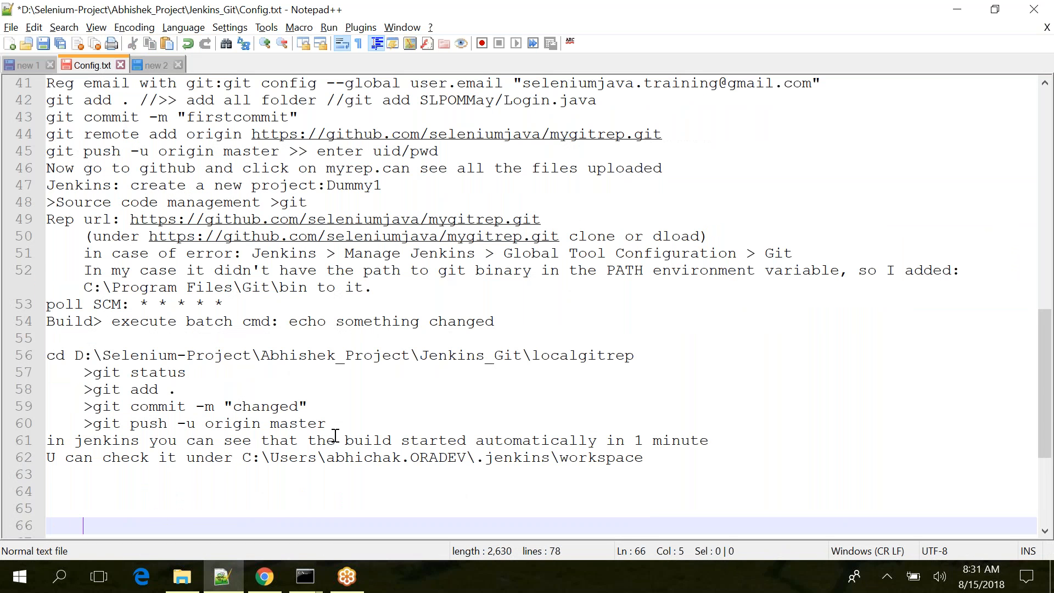
{"action": "key", "text": "Up"}
{"action": "key", "text": "Up"}
{"action": "left_click_drag", "start_coordinate": [128, 185], "coordinate": [386, 187]}
Switch to the Jenkins dashboard in Chrome and open the configuration page of the MyGitProg project.
{"action": "key", "text": "alt+Tab"}
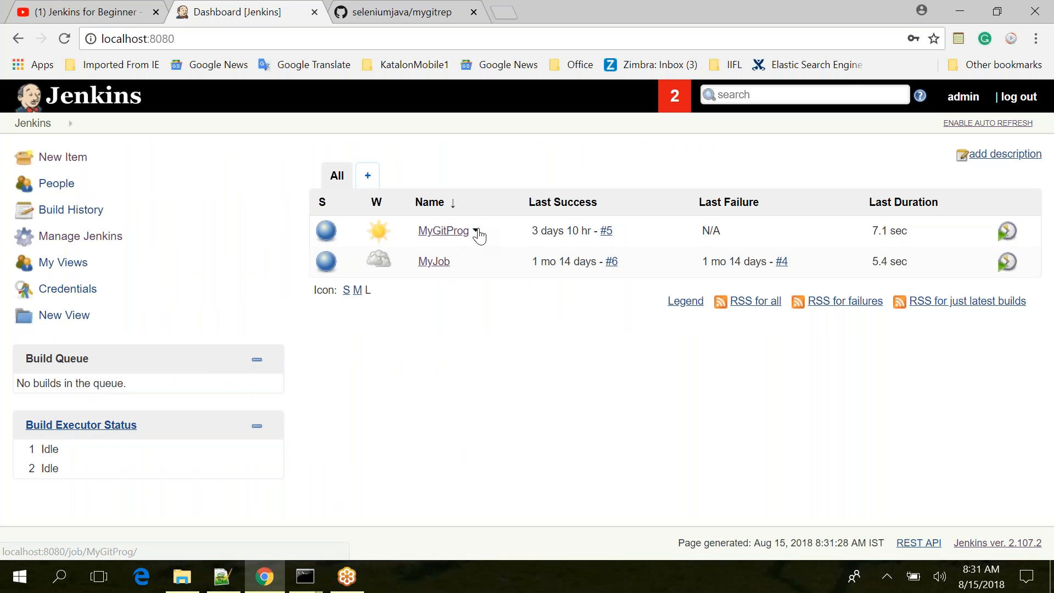
{"action": "left_click", "coordinate": [475, 231]}
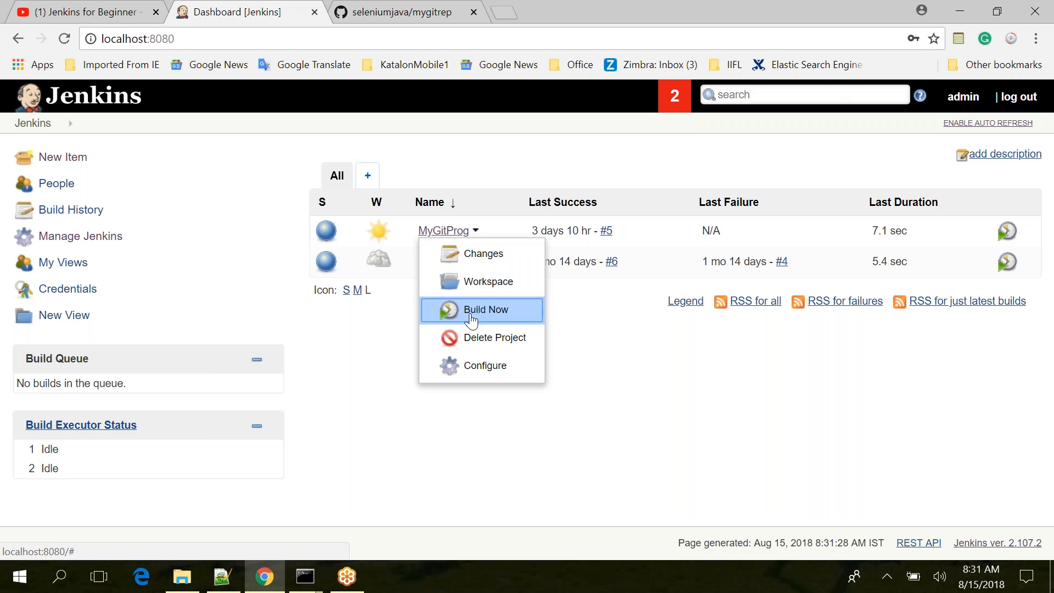
{"action": "left_click", "coordinate": [476, 366]}
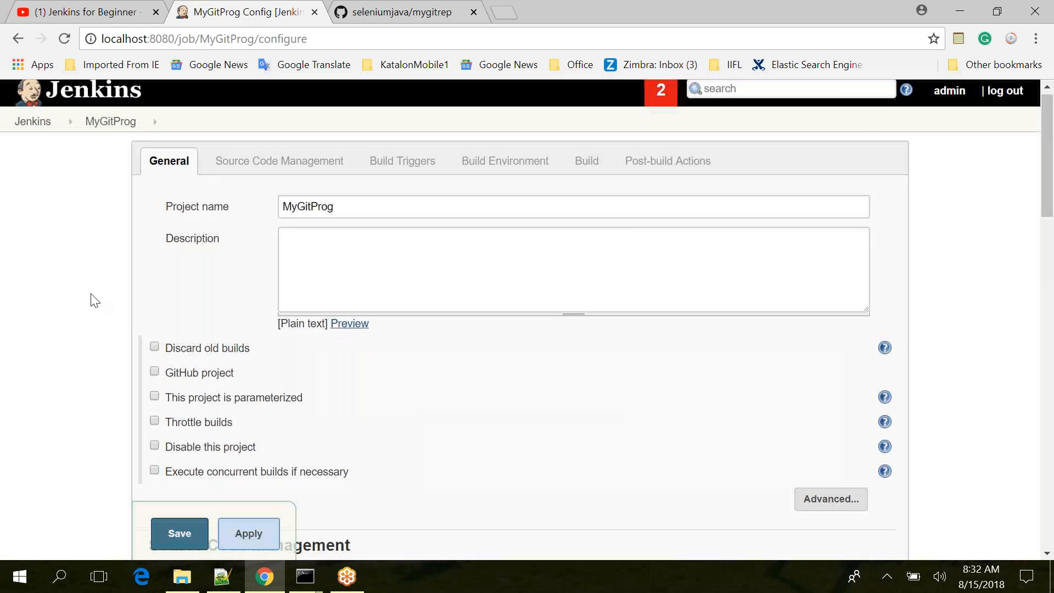
{"action": "scroll", "coordinate": [91, 294], "scroll_direction": "down", "scroll_amount": 1}
{"action": "scroll", "coordinate": [91, 293], "scroll_direction": "up", "scroll_amount": 1}
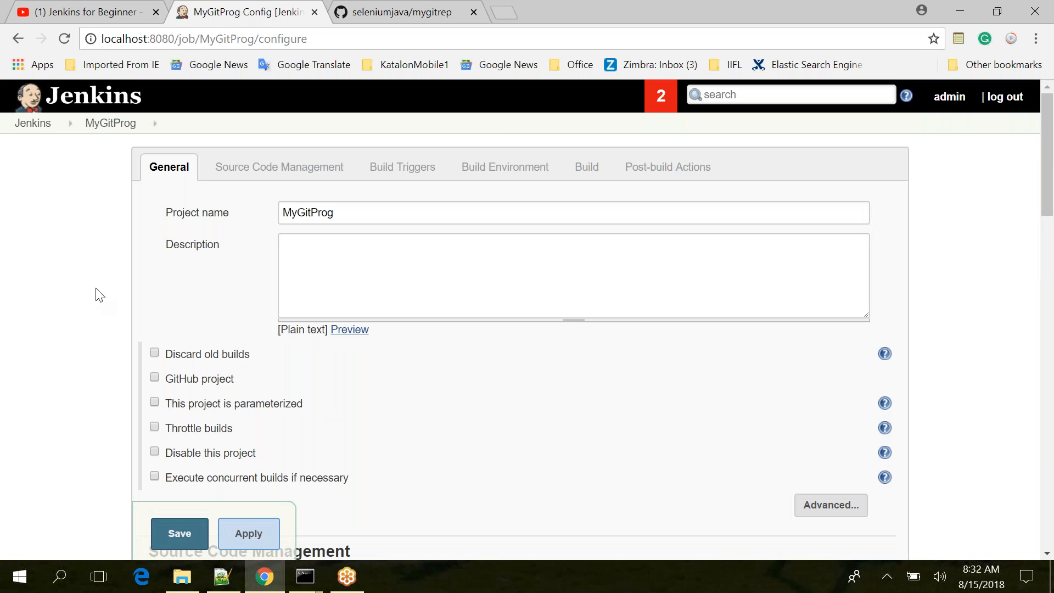
Highlight the "Source code management >git" instruction in the Config.txt notes in Notepad++.
{"action": "key", "text": "alt+Tab"}
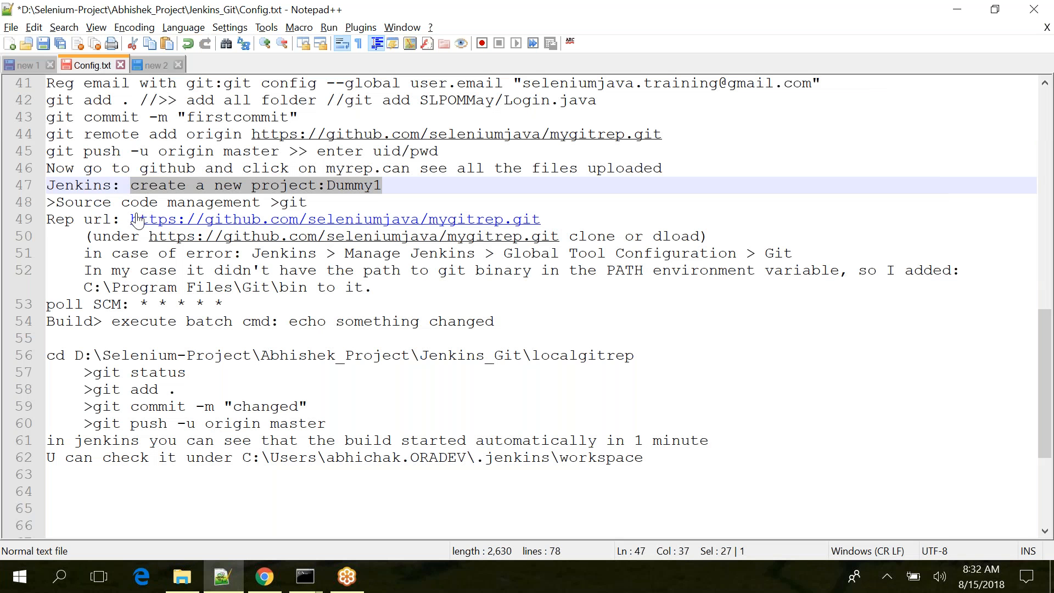
{"action": "left_click", "coordinate": [76, 202]}
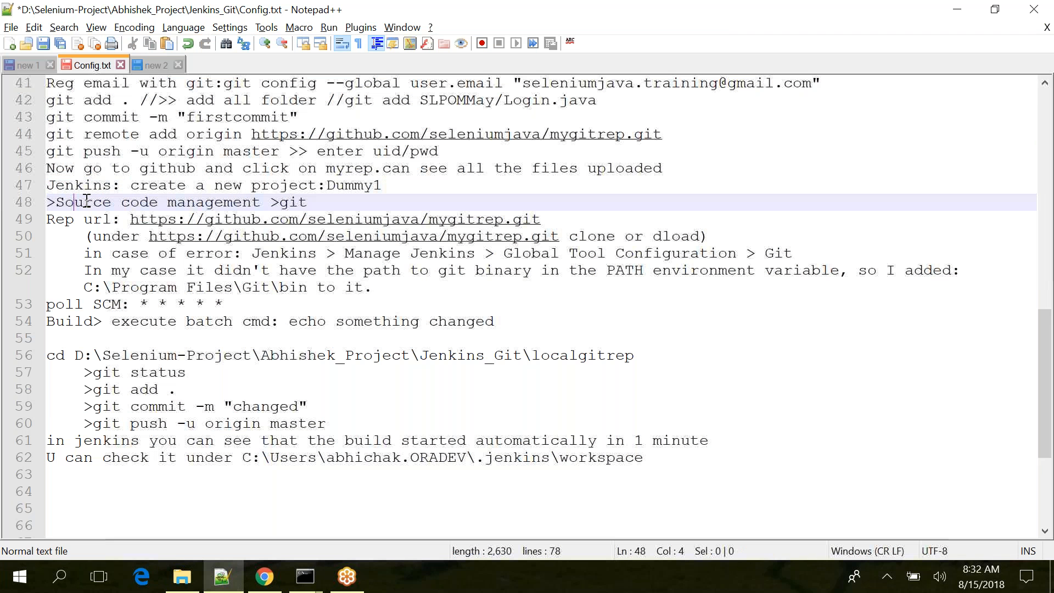
{"action": "left_click_drag", "start_coordinate": [86, 202], "coordinate": [307, 202]}
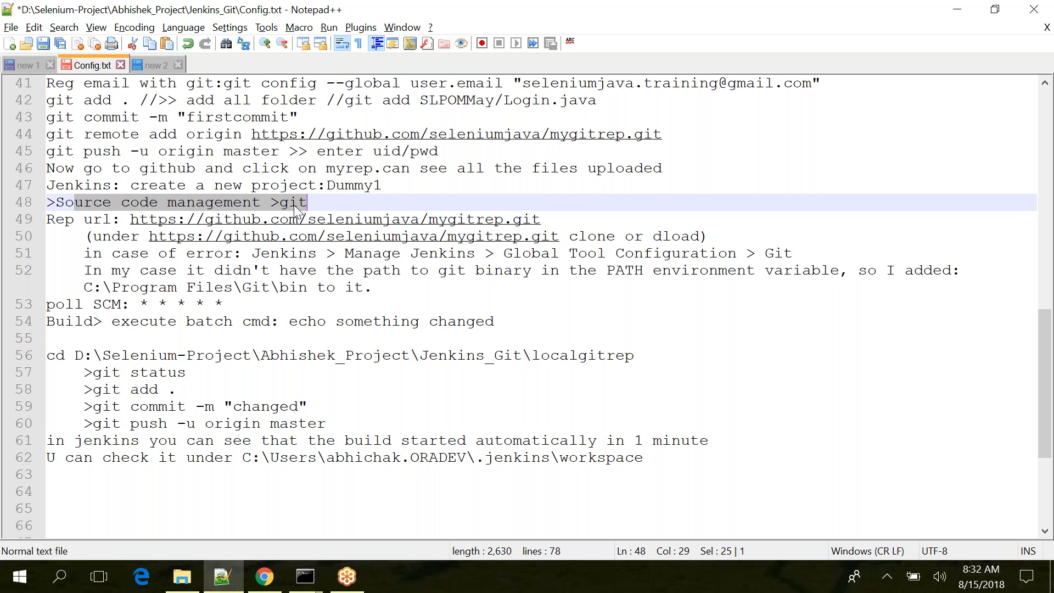
Switch to Chrome, open the Manage Jenkins page and look through its options down to Manage Plugins.
{"action": "key", "text": "alt+Tab"}
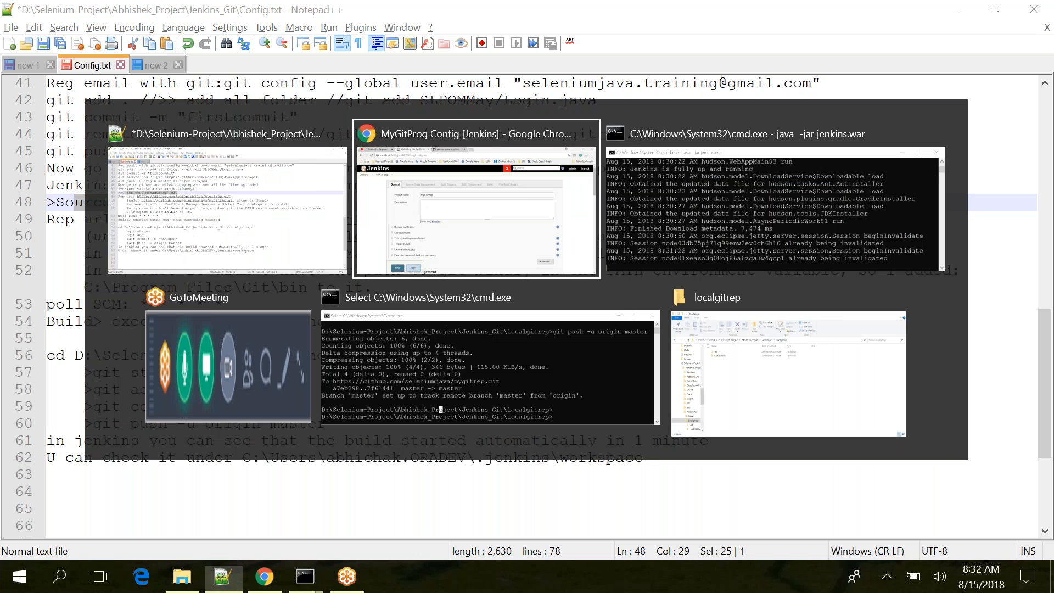
{"action": "left_click", "coordinate": [33, 124]}
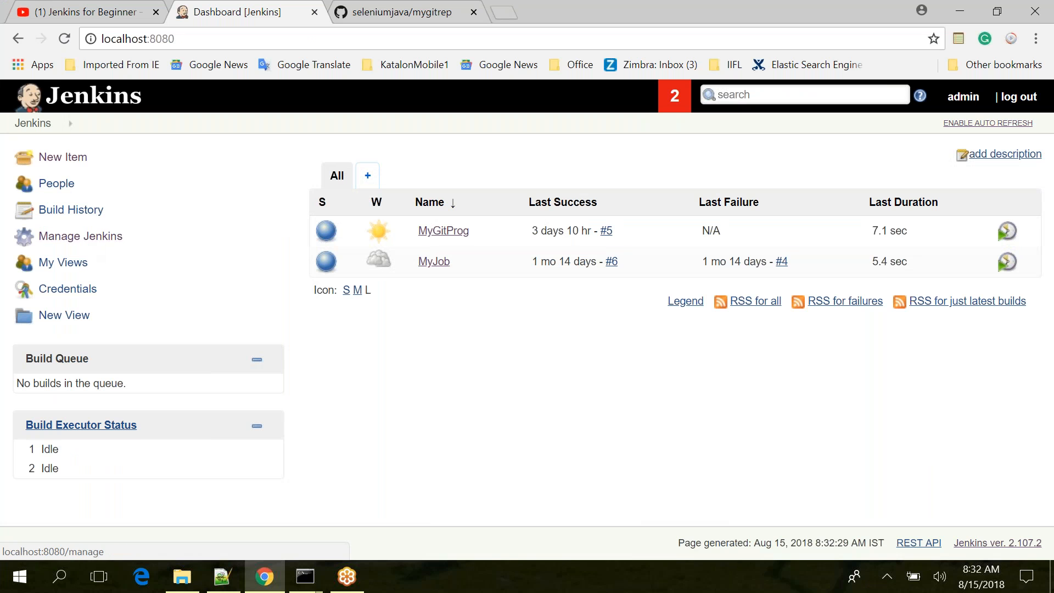
{"action": "left_click", "coordinate": [91, 237]}
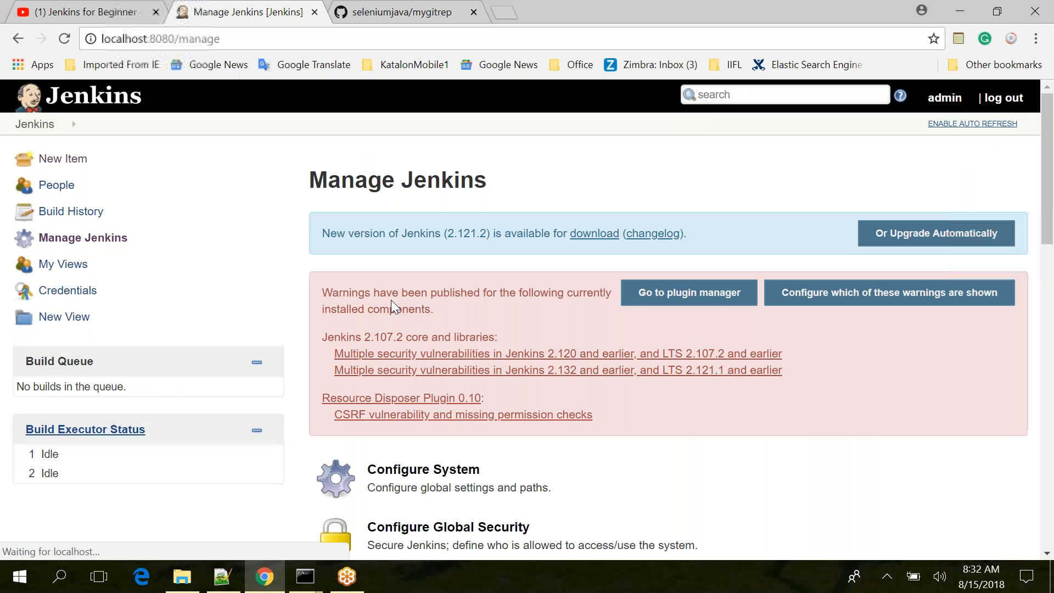
{"action": "scroll", "coordinate": [391, 300], "scroll_direction": "down", "scroll_amount": 4}
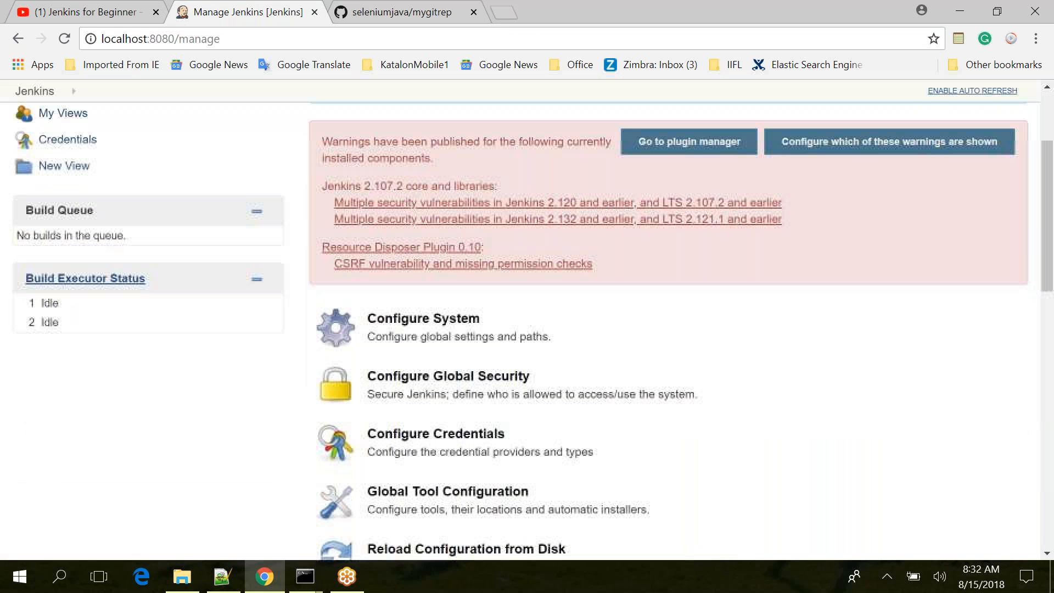
{"action": "scroll", "coordinate": [390, 345], "scroll_direction": "down", "scroll_amount": 7}
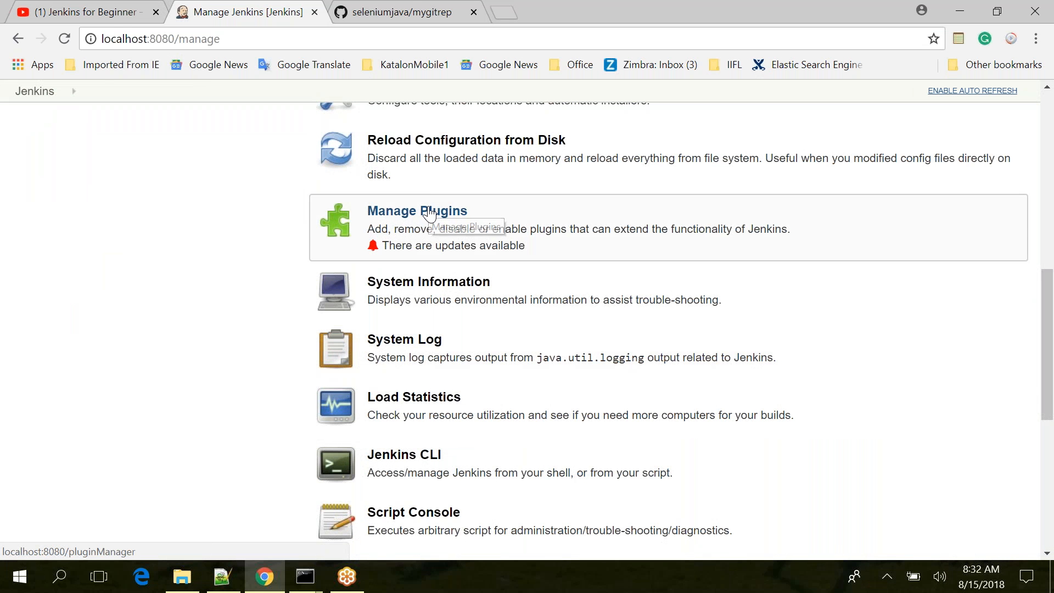
{"action": "scroll", "coordinate": [428, 214], "scroll_direction": "up", "scroll_amount": 1}
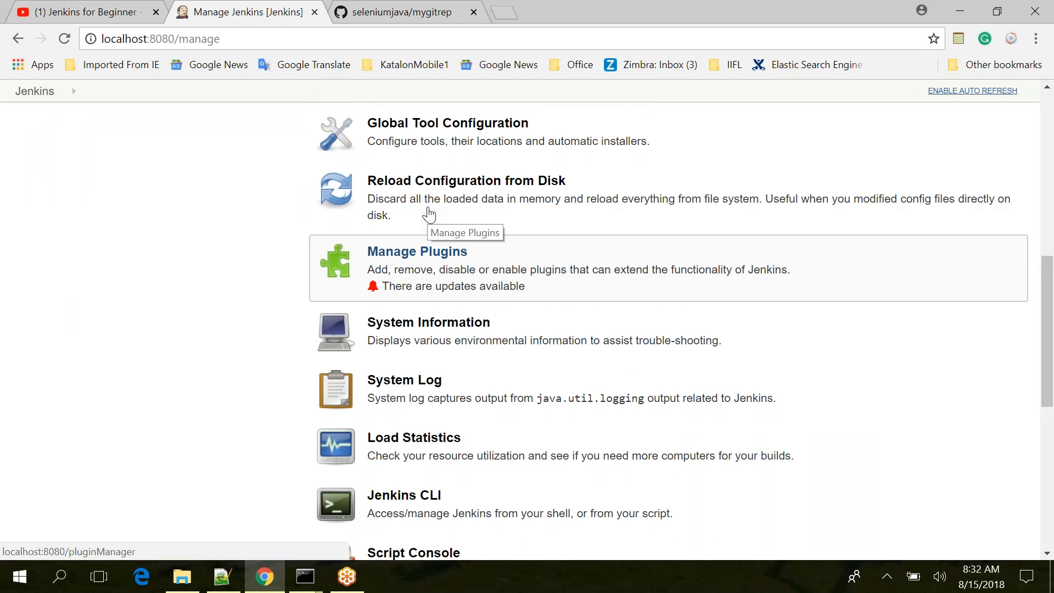
{"action": "scroll", "coordinate": [144, 148], "scroll_direction": "up", "scroll_amount": 10}
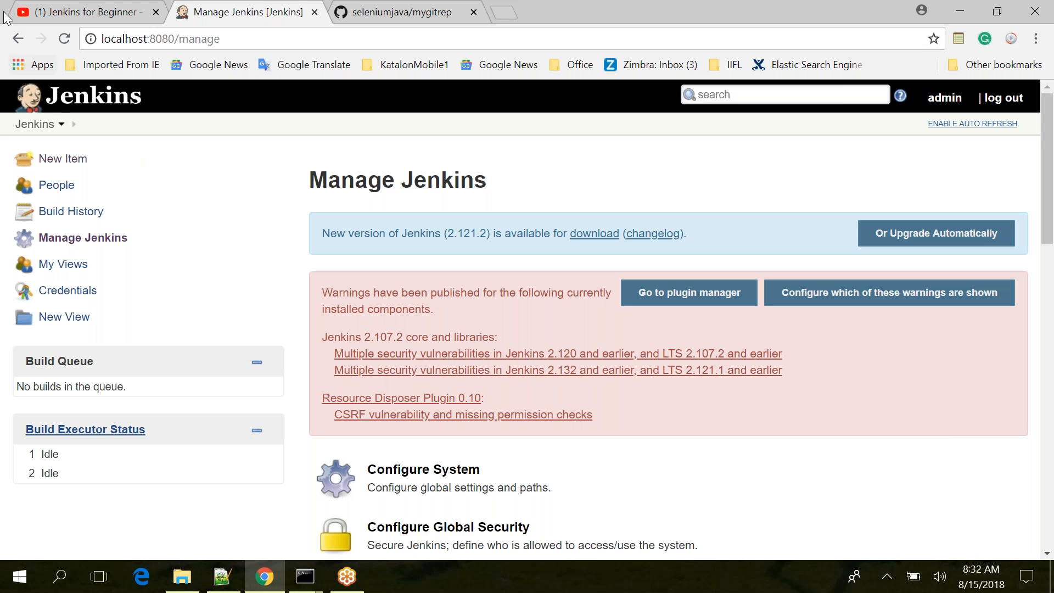
Return to the dashboard and open the Source Code Management section of the MyGitProg project's configuration.
{"action": "left_click", "coordinate": [18, 37]}
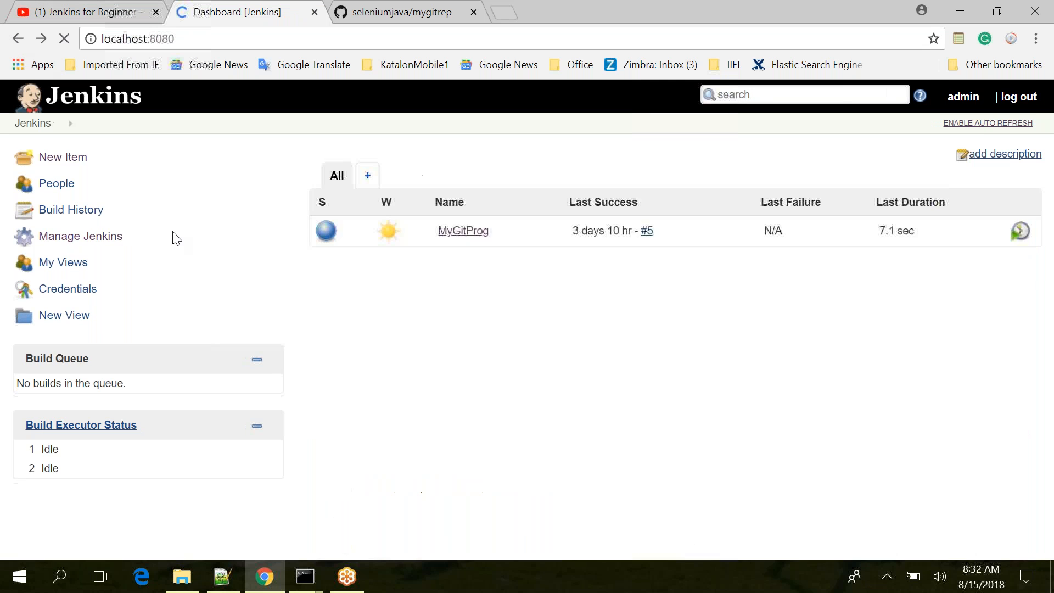
{"action": "left_click", "coordinate": [475, 233]}
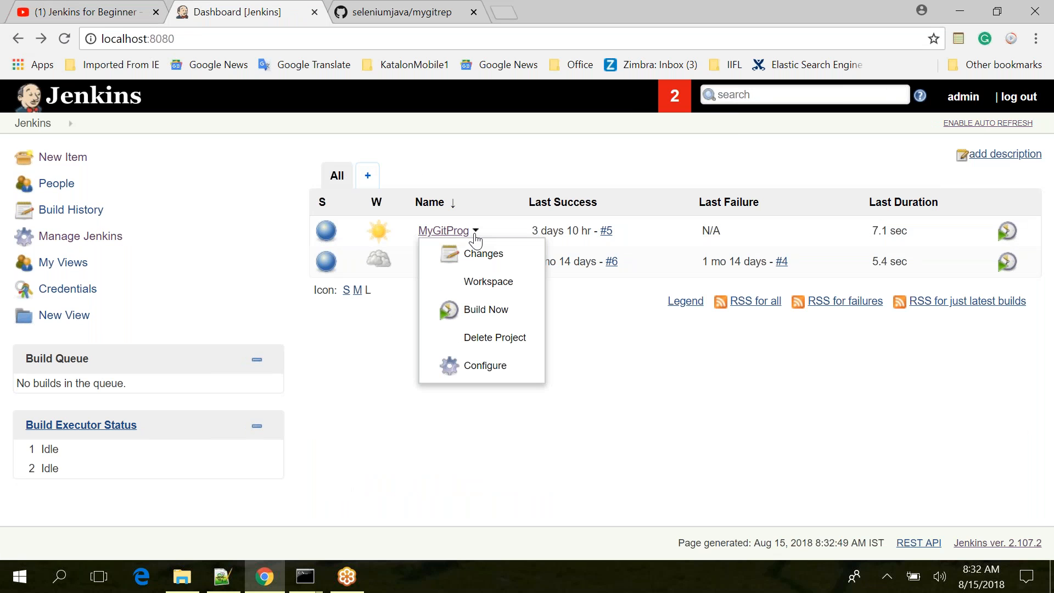
{"action": "left_click", "coordinate": [479, 365]}
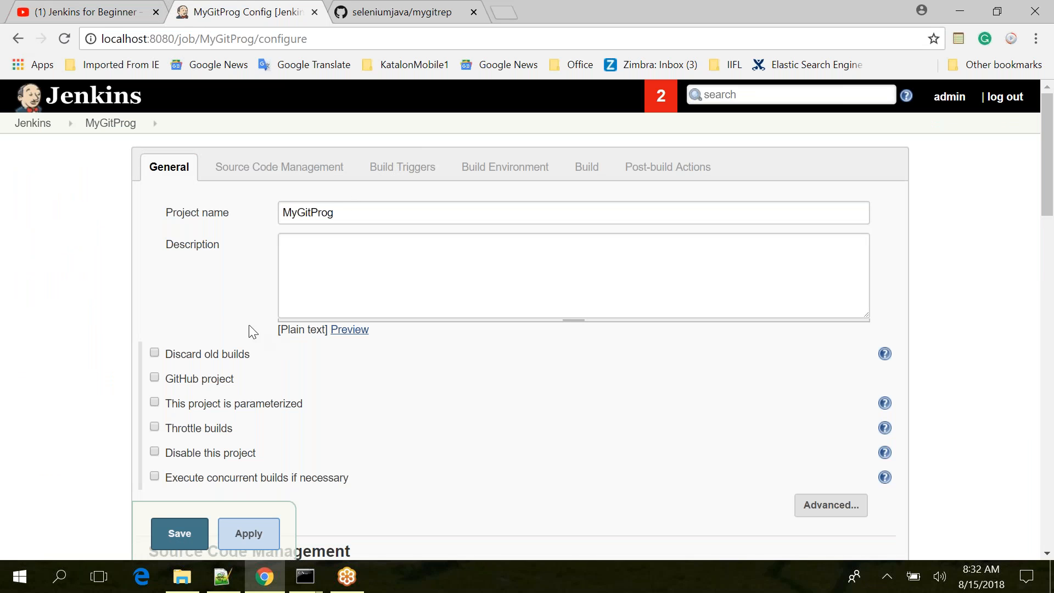
{"action": "left_click", "coordinate": [284, 174]}
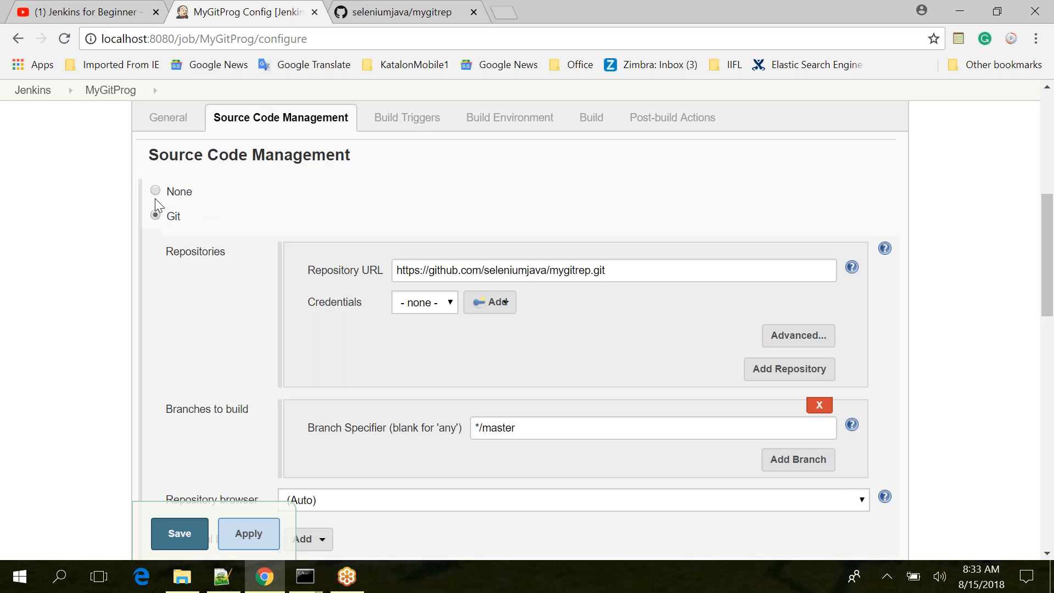
Switch the project's source code management to None and back to Git, and highlight the repository URL.
{"action": "left_click", "coordinate": [154, 193]}
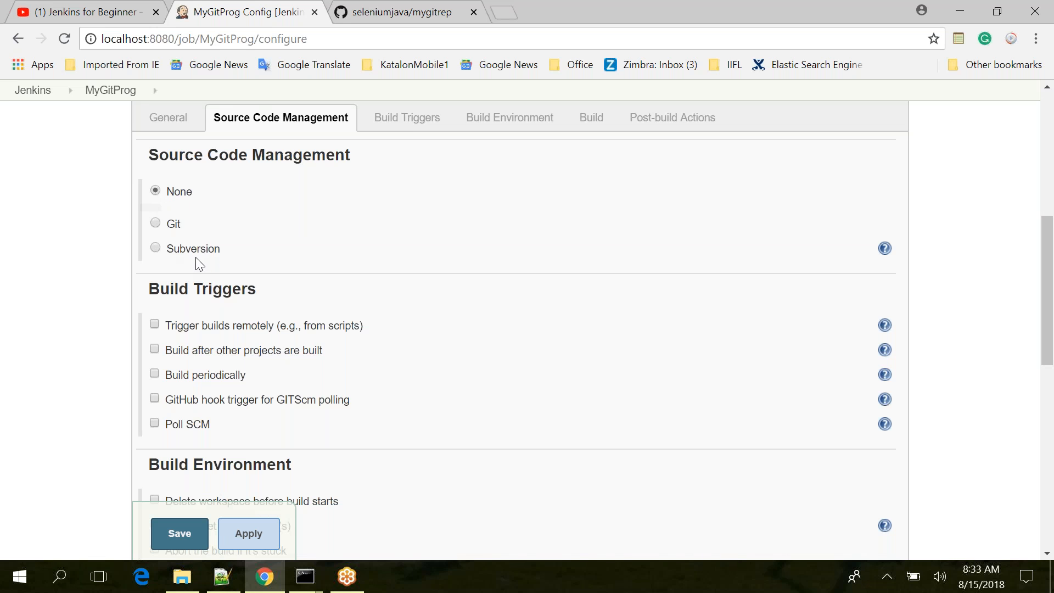
{"action": "left_click", "coordinate": [155, 221]}
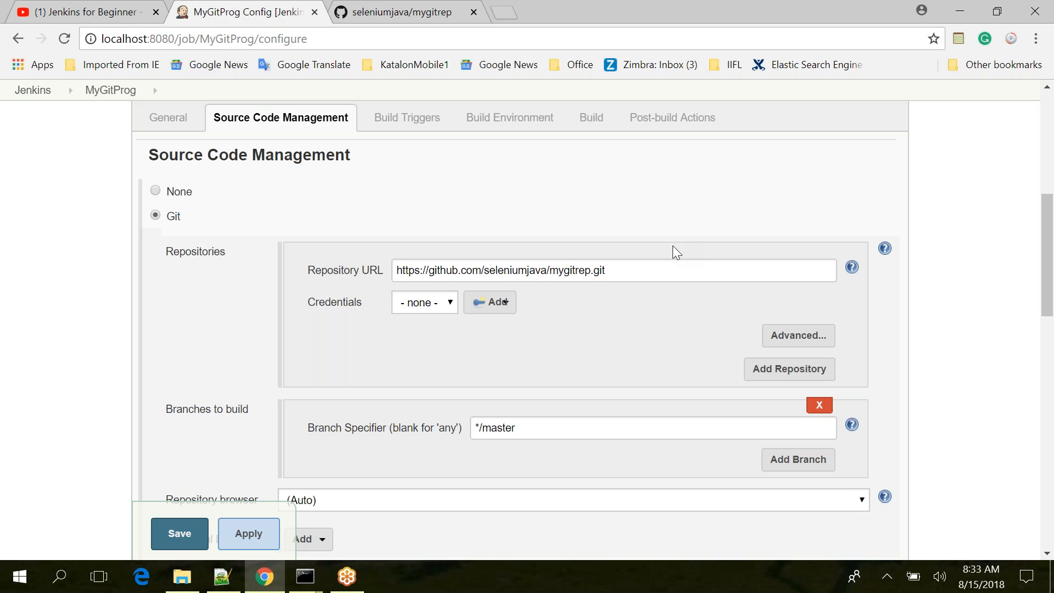
{"action": "left_click_drag", "start_coordinate": [620, 274], "coordinate": [527, 271]}
{"action": "left_click_drag", "start_coordinate": [399, 285], "coordinate": [374, 278]}
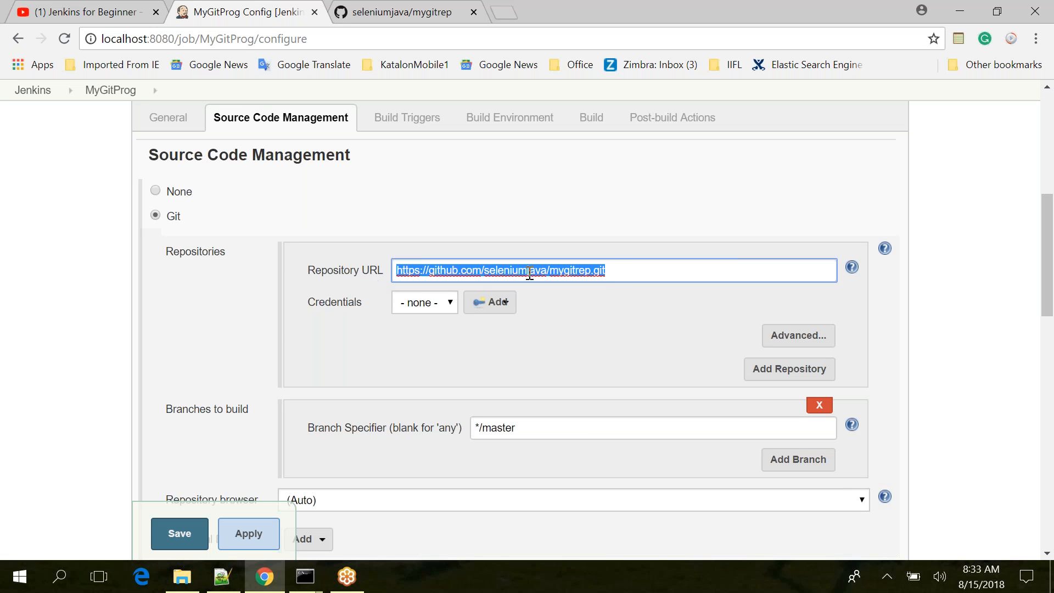
{"action": "left_click", "coordinate": [621, 268]}
{"action": "left_click_drag", "start_coordinate": [620, 268], "coordinate": [332, 277]}
Switch to the Config.txt notes in Notepad++ and highlight "clone or dload" and the mygitrep.git address on the same line.
{"action": "key", "text": "alt+Tab"}
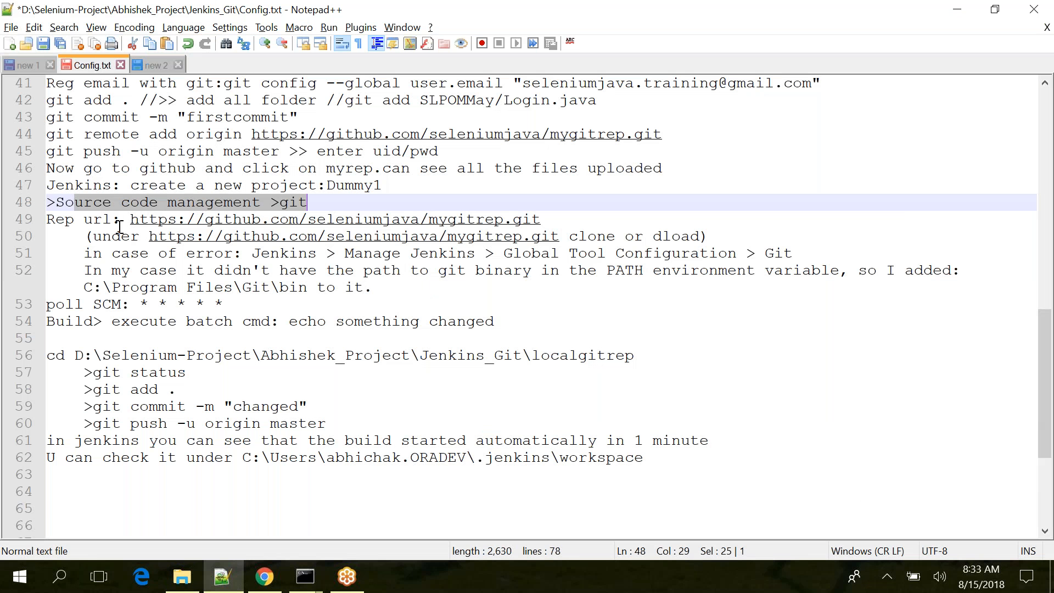
{"action": "left_click", "coordinate": [571, 237]}
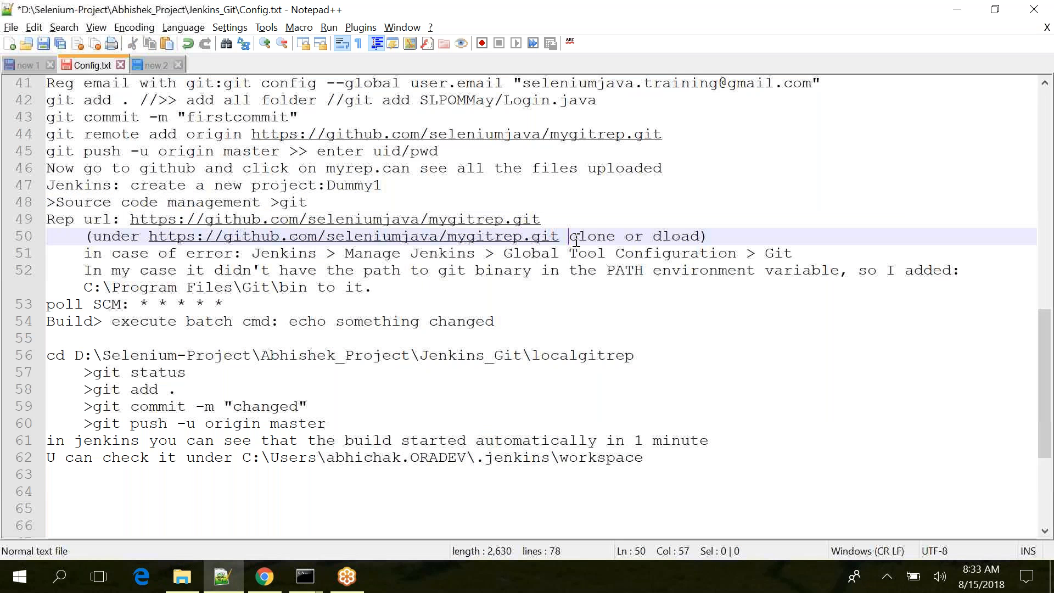
{"action": "left_click_drag", "start_coordinate": [571, 237], "coordinate": [698, 237]}
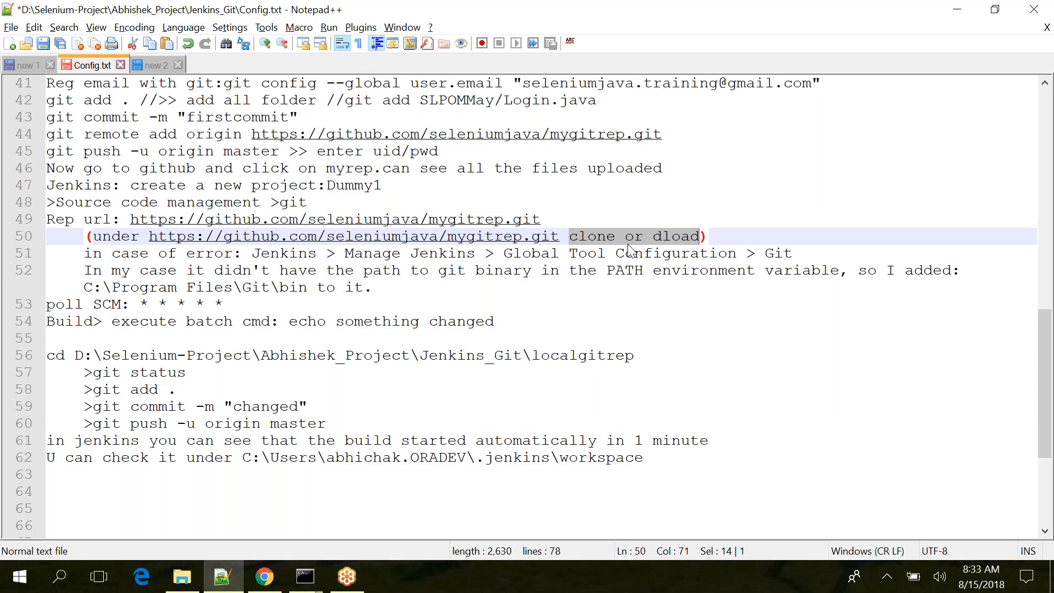
{"action": "mouse_move", "coordinate": [559, 237]}
{"action": "left_mouse_down"}
{"action": "mouse_move", "coordinate": [344, 225]}
{"action": "mouse_move", "coordinate": [110, 236]}
{"action": "mouse_move", "coordinate": [148, 236]}
{"action": "left_mouse_up"}
In Chrome, show and highlight the HTTPS clone URL of the mygitrep repository on GitHub, and return to the MyGitProg configuration.
{"action": "left_click", "coordinate": [264, 576]}
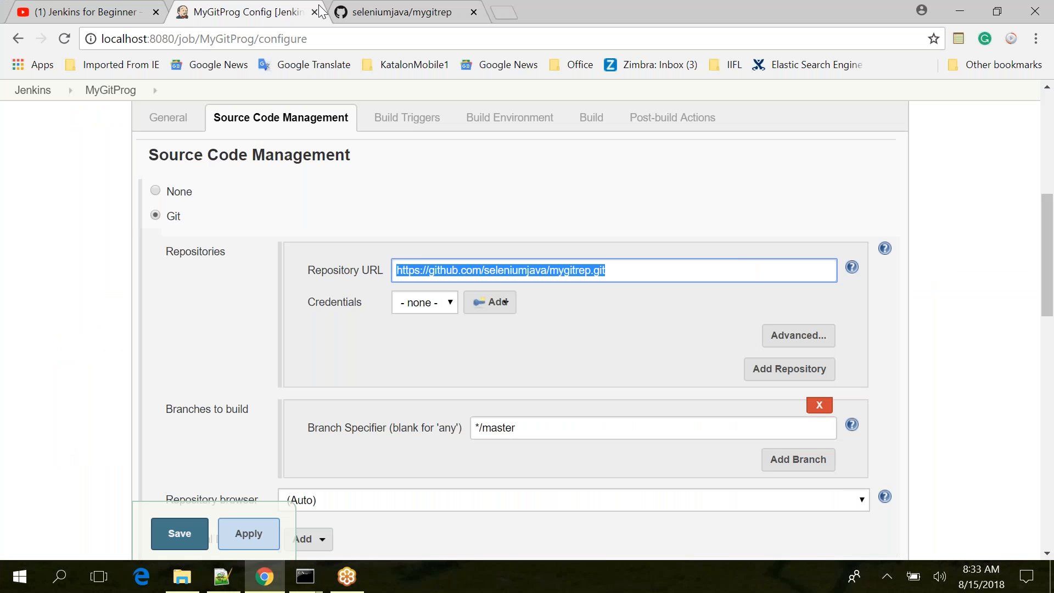
{"action": "left_click", "coordinate": [377, 12]}
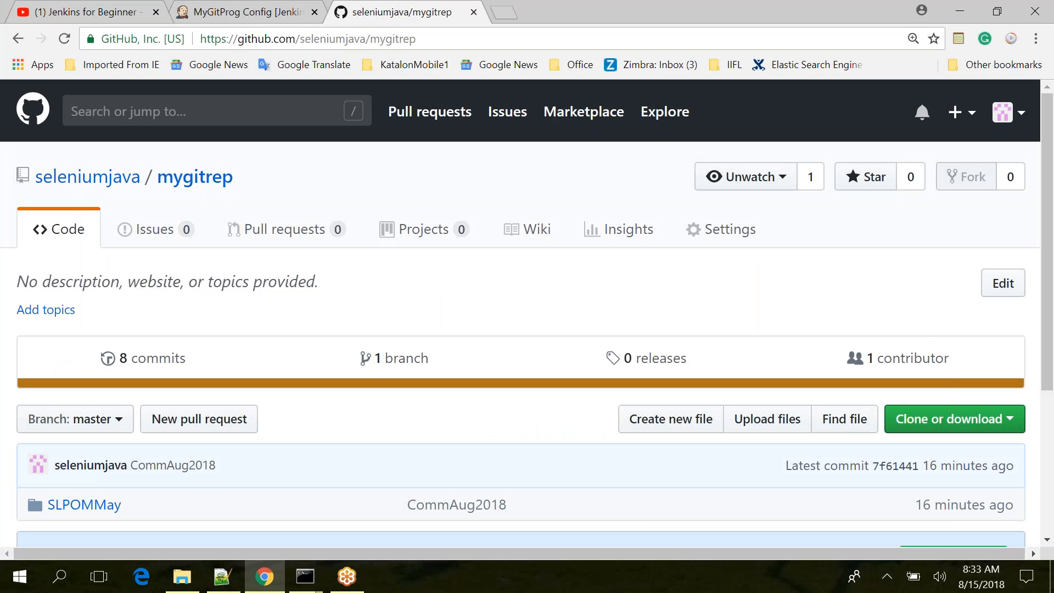
{"action": "left_click", "coordinate": [948, 419]}
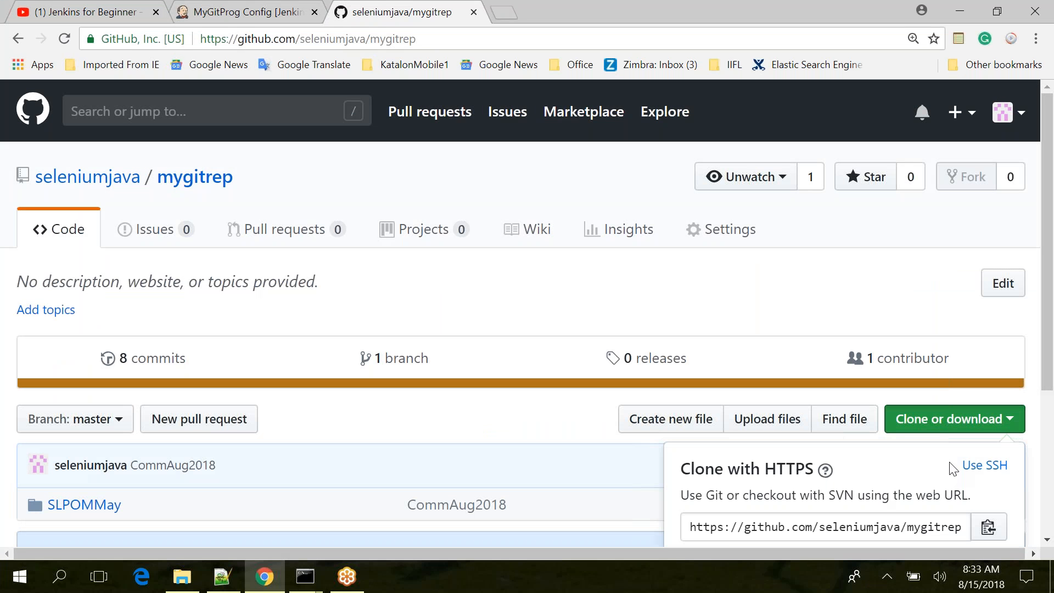
{"action": "left_click", "coordinate": [694, 526]}
{"action": "left_click_drag", "start_coordinate": [694, 526], "coordinate": [931, 516]}
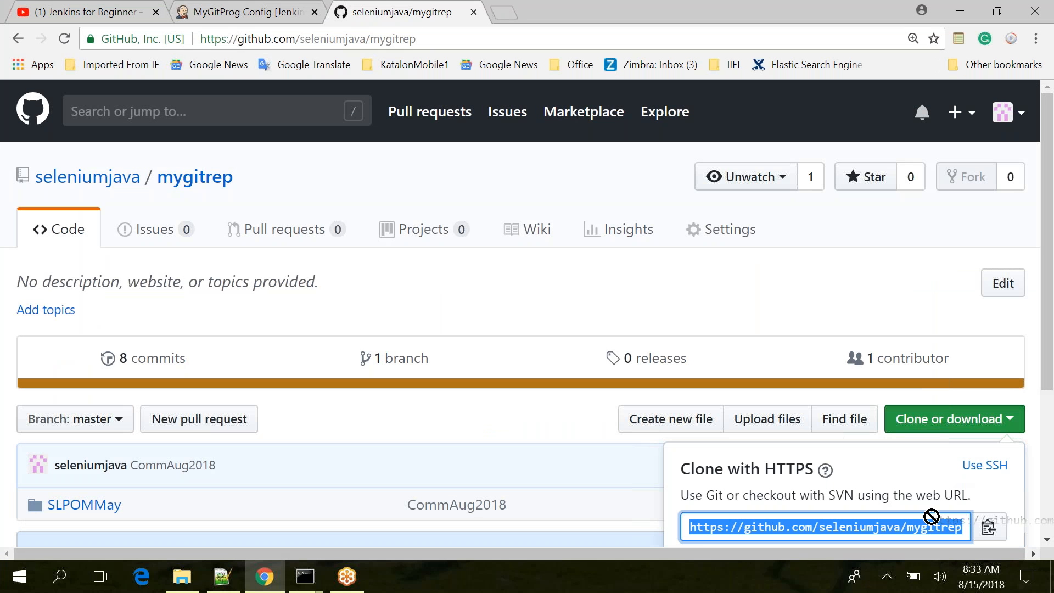
{"action": "left_click", "coordinate": [838, 267]}
{"action": "left_click", "coordinate": [262, 6]}
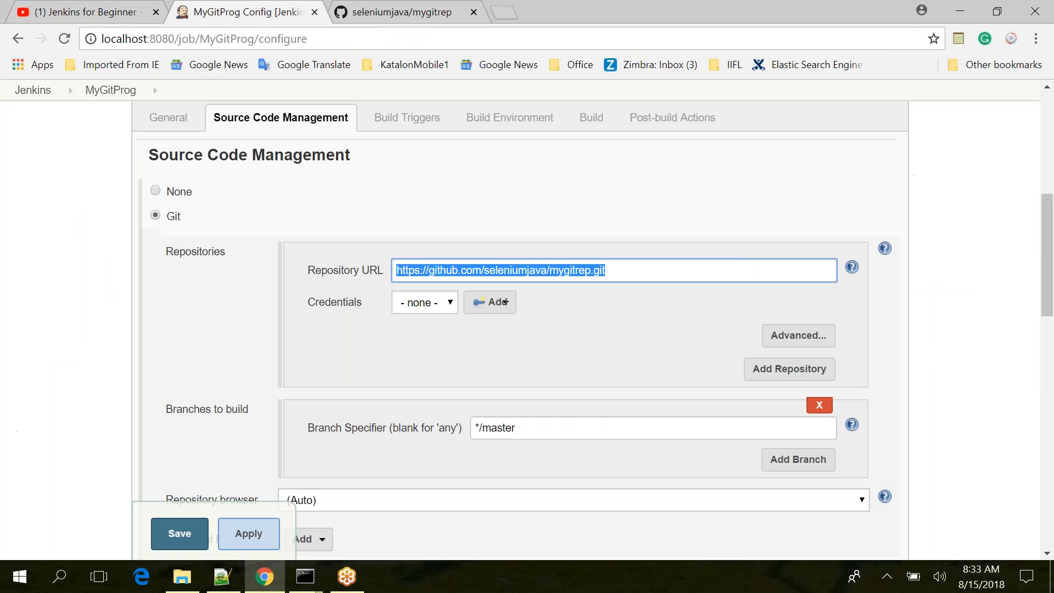
Highlight the "Jenkins > Manage Jenkins > Global Tool Configuration" error note in Notepad++ and return to the MyGitProg configuration in Chrome.
{"action": "key", "text": "alt+Tab"}
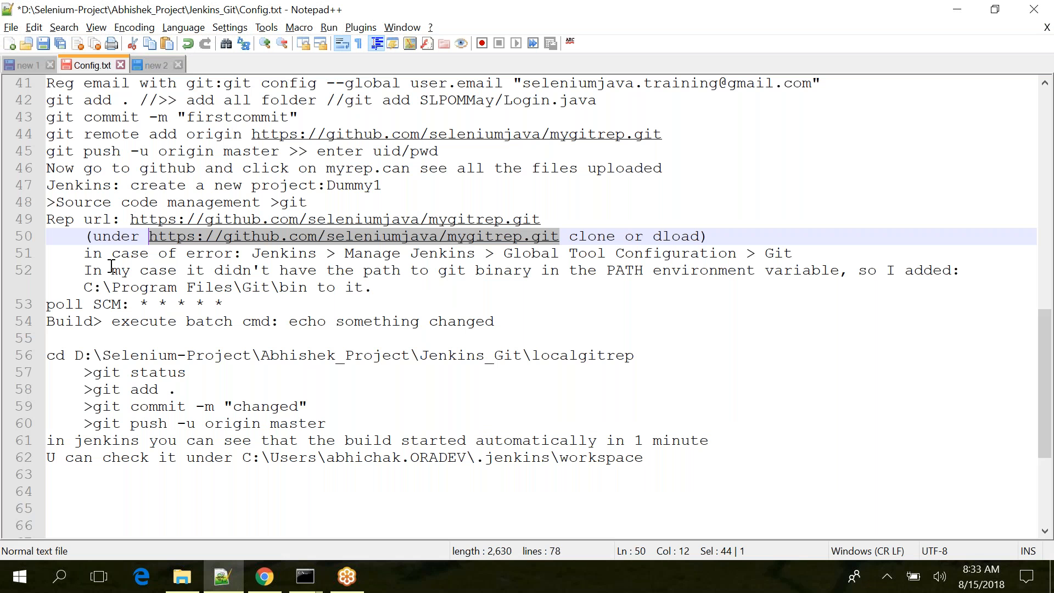
{"action": "left_click_drag", "start_coordinate": [251, 257], "coordinate": [690, 257]}
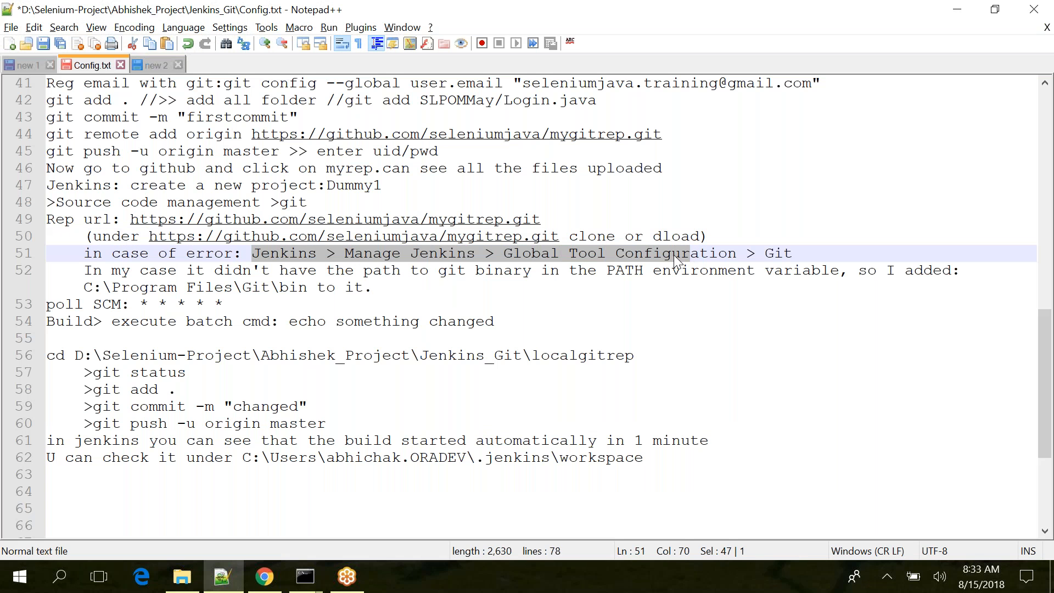
{"action": "left_click", "coordinate": [224, 251]}
{"action": "key", "text": "alt+Tab"}
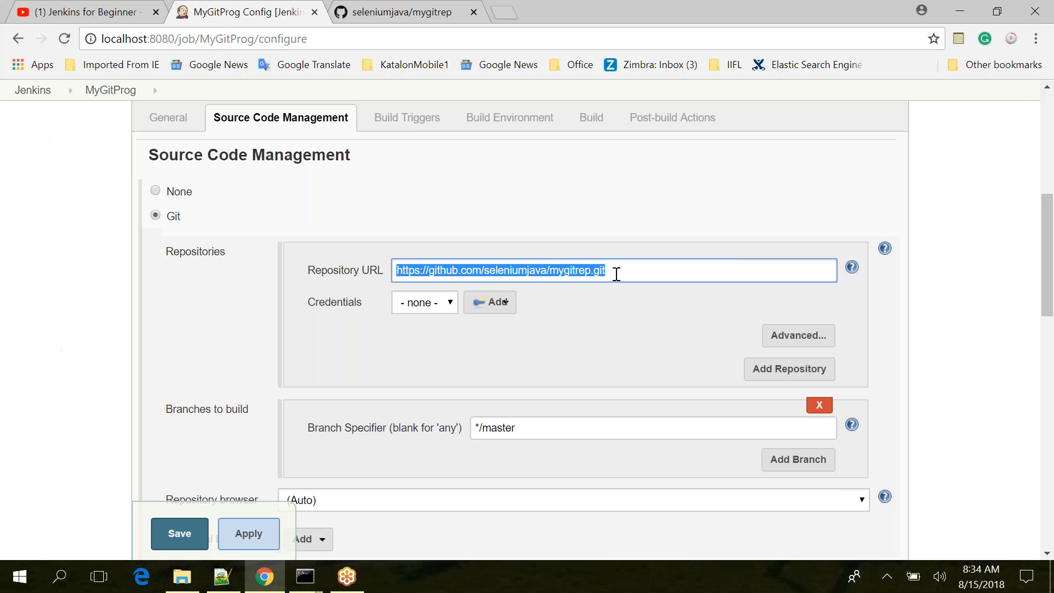
{"action": "left_click", "coordinate": [617, 274]}
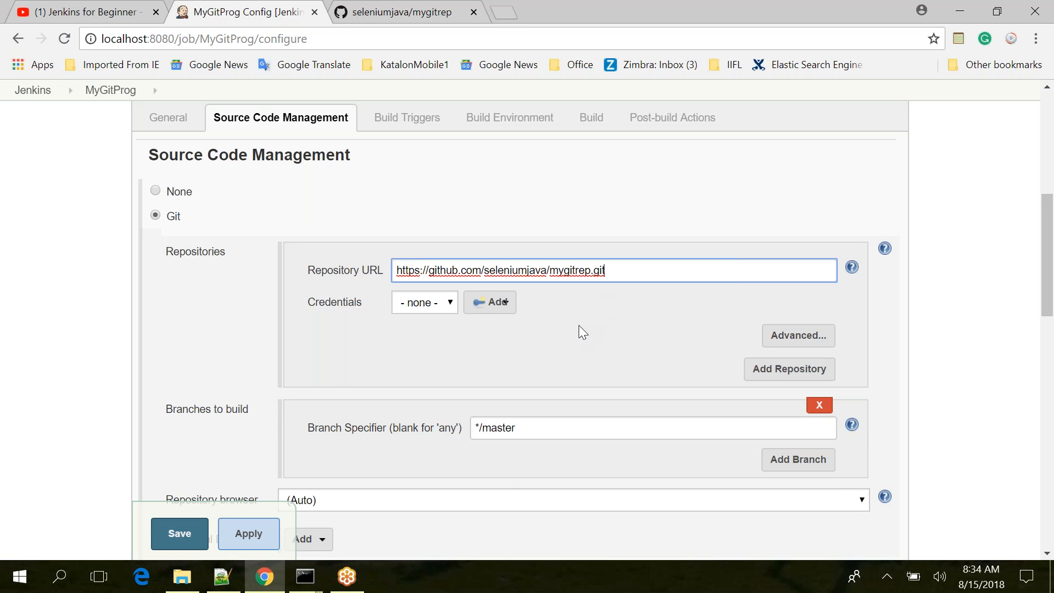
{"action": "scroll", "coordinate": [578, 325], "scroll_direction": "up", "scroll_amount": 1}
{"action": "scroll", "coordinate": [578, 325], "scroll_direction": "up", "scroll_amount": 5}
Recheck the error note in Notepad++, leave the MyGitProg configuration in Chrome without saving, and open Global Tool Configuration under Manage Jenkins.
{"action": "key", "text": "alt+Tab"}
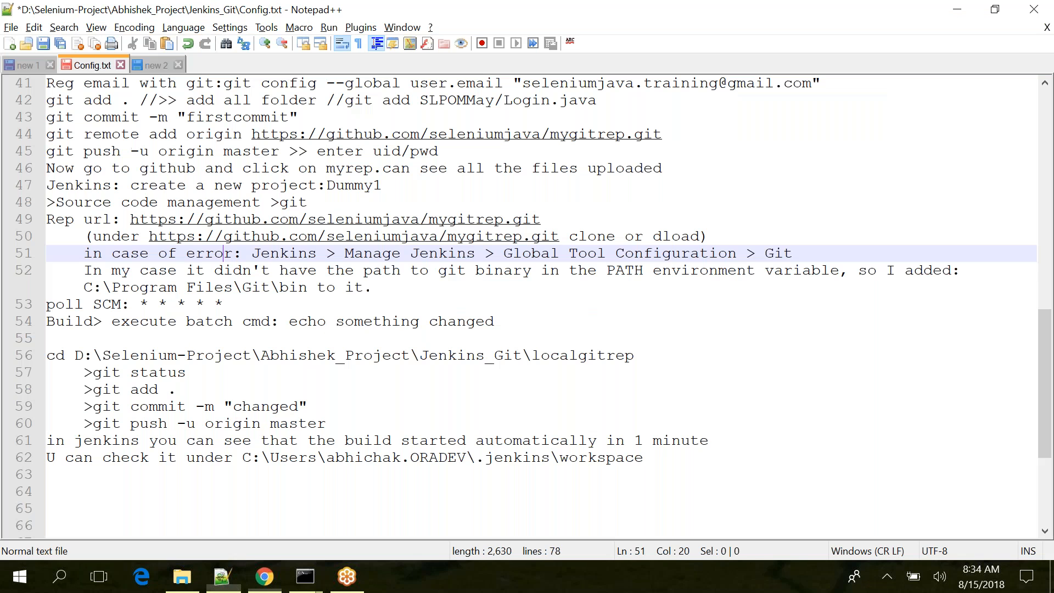
{"action": "double_click", "coordinate": [288, 256]}
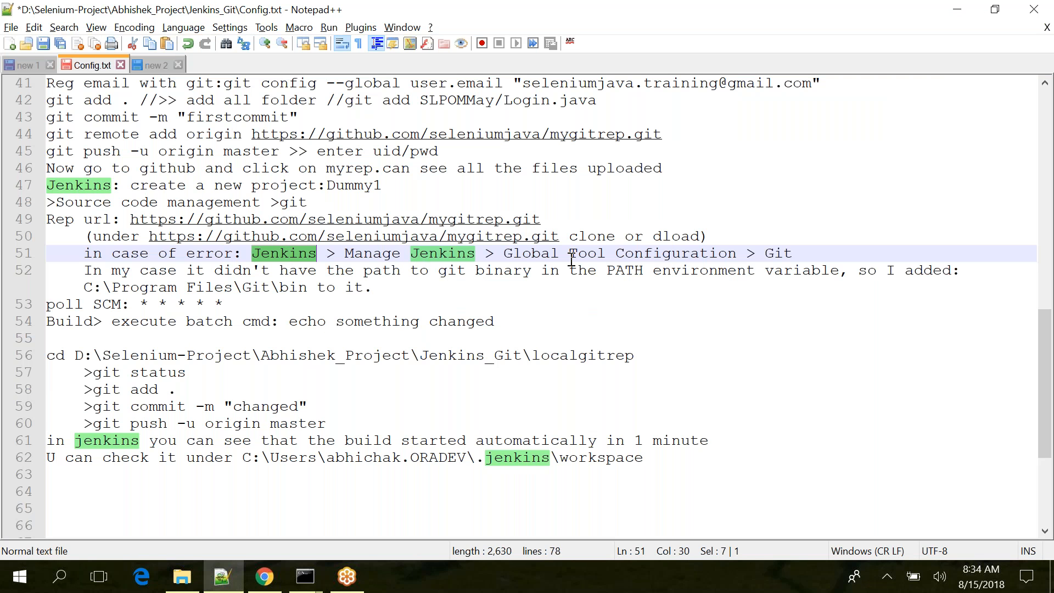
{"action": "key", "text": "alt+Tab"}
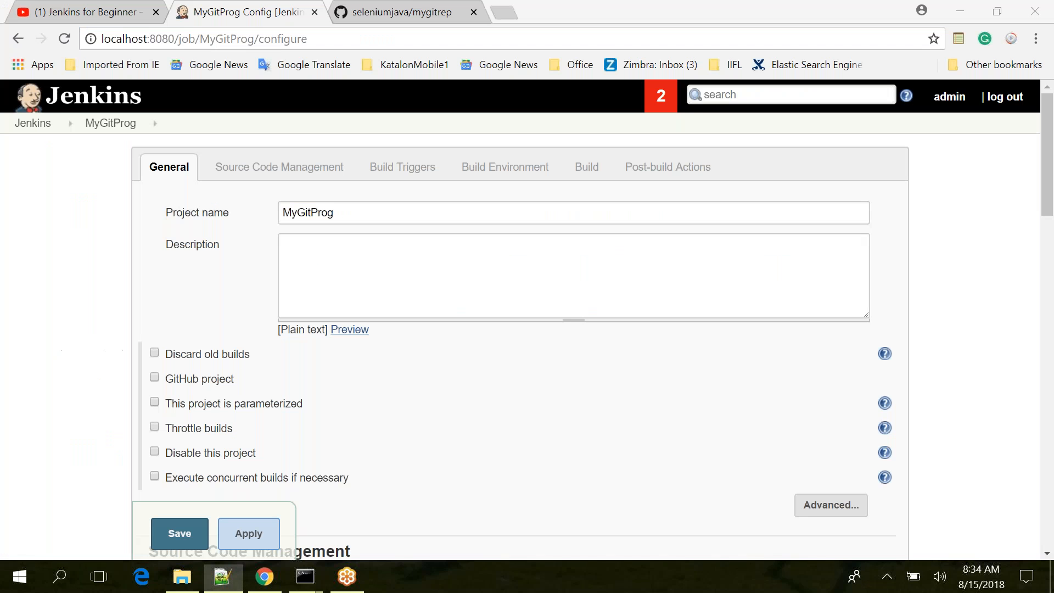
{"action": "left_click", "coordinate": [33, 123]}
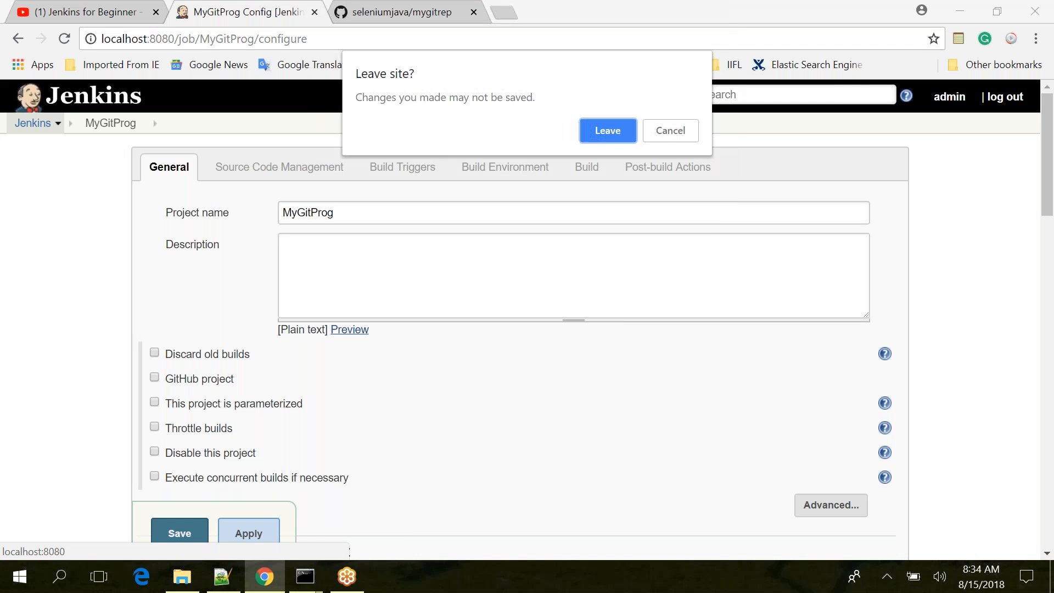
{"action": "left_click", "coordinate": [607, 131]}
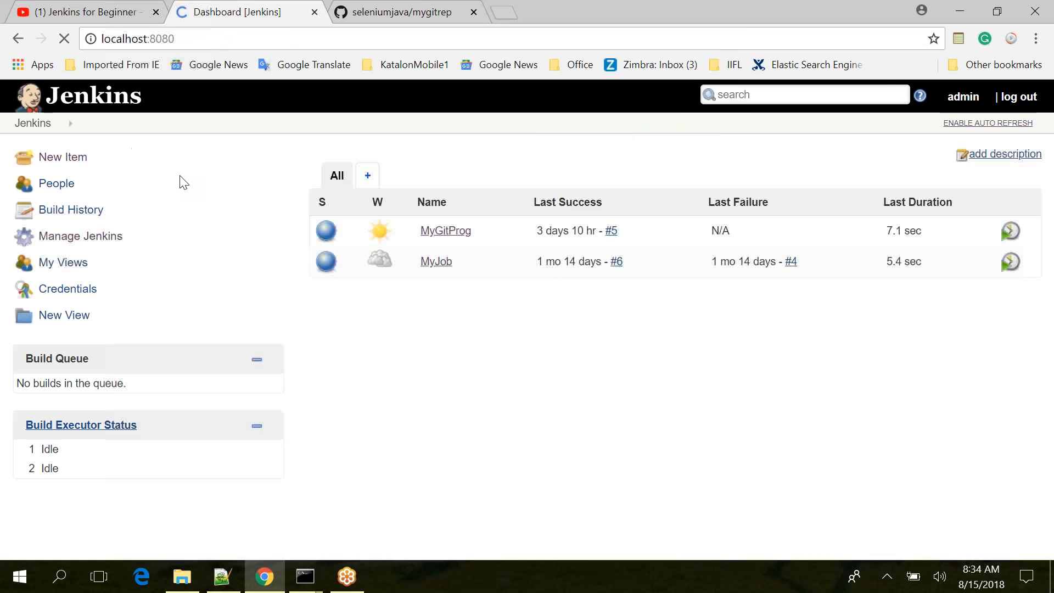
{"action": "left_click", "coordinate": [103, 240]}
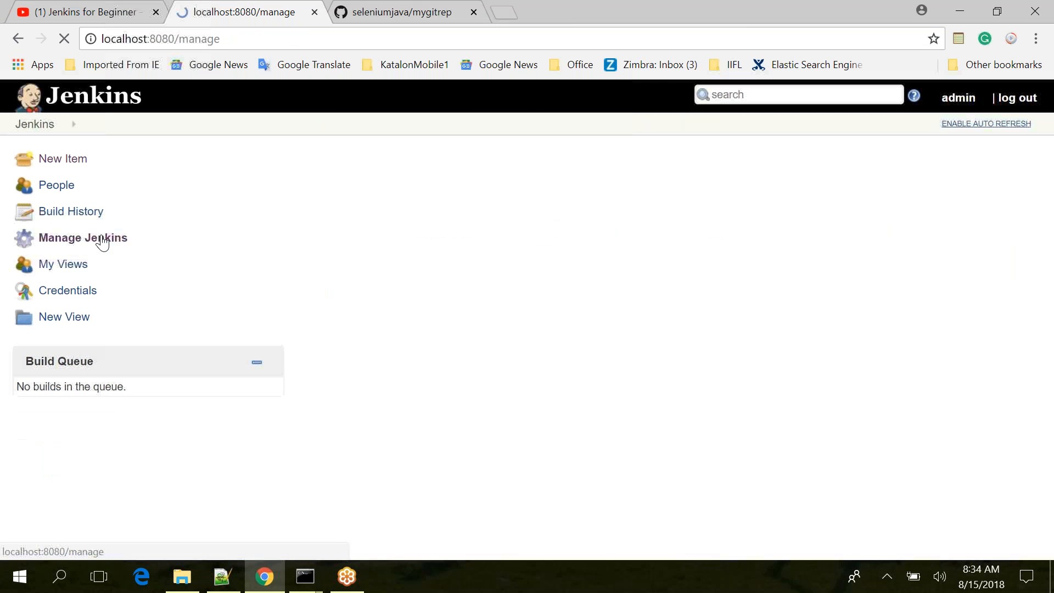
{"action": "scroll", "coordinate": [248, 306], "scroll_direction": "down", "scroll_amount": 3}
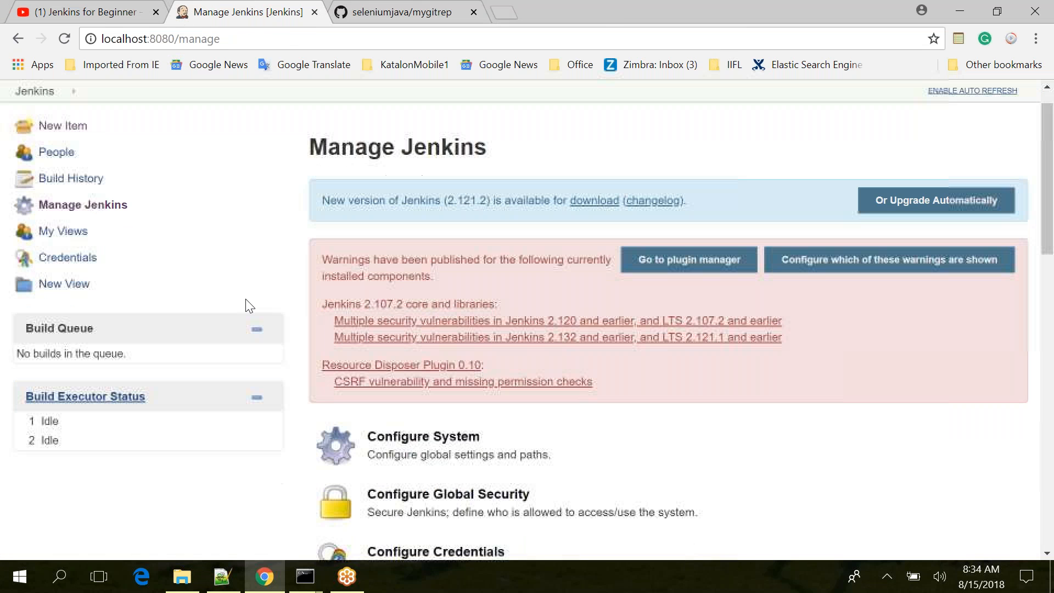
{"action": "scroll", "coordinate": [249, 306], "scroll_direction": "down", "scroll_amount": 2}
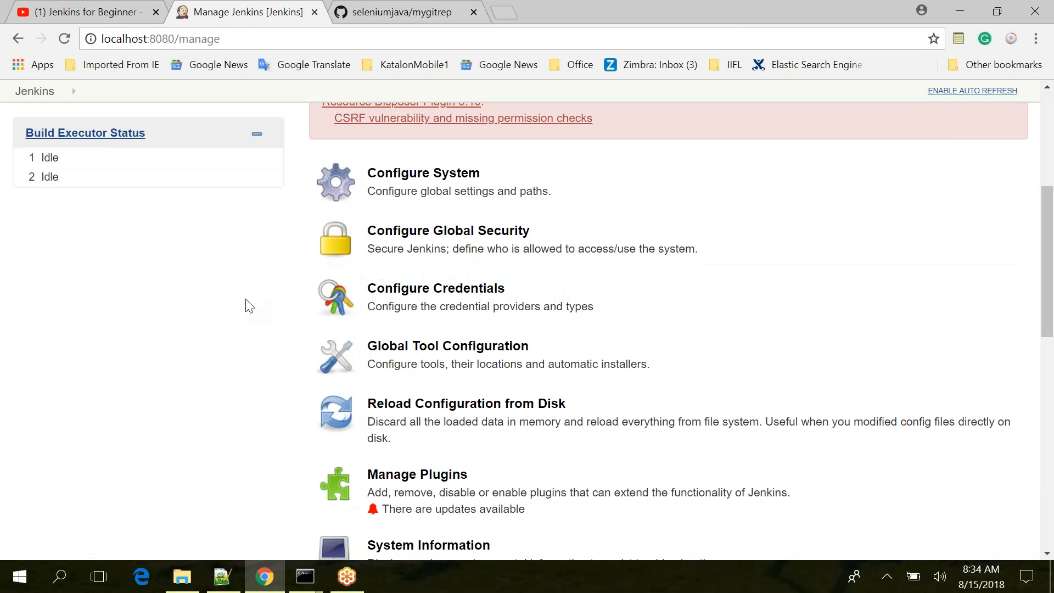
{"action": "left_click", "coordinate": [460, 362]}
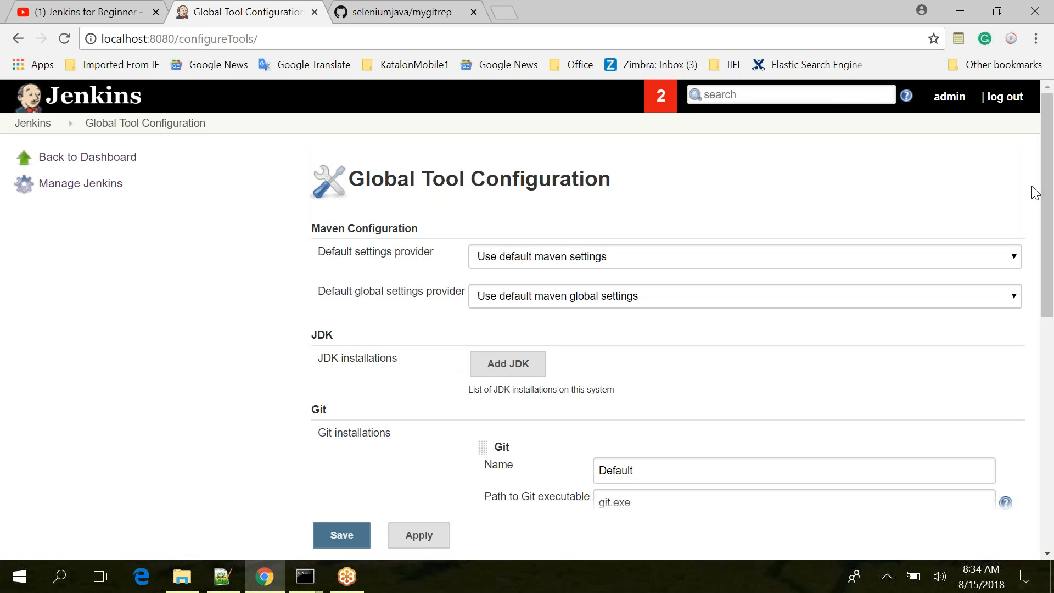
Review the Git installations section of Global Tool Configuration and highlight the git.exe value of Path to Git executable.
{"action": "left_click_drag", "start_coordinate": [1050, 237], "coordinate": [1052, 328]}
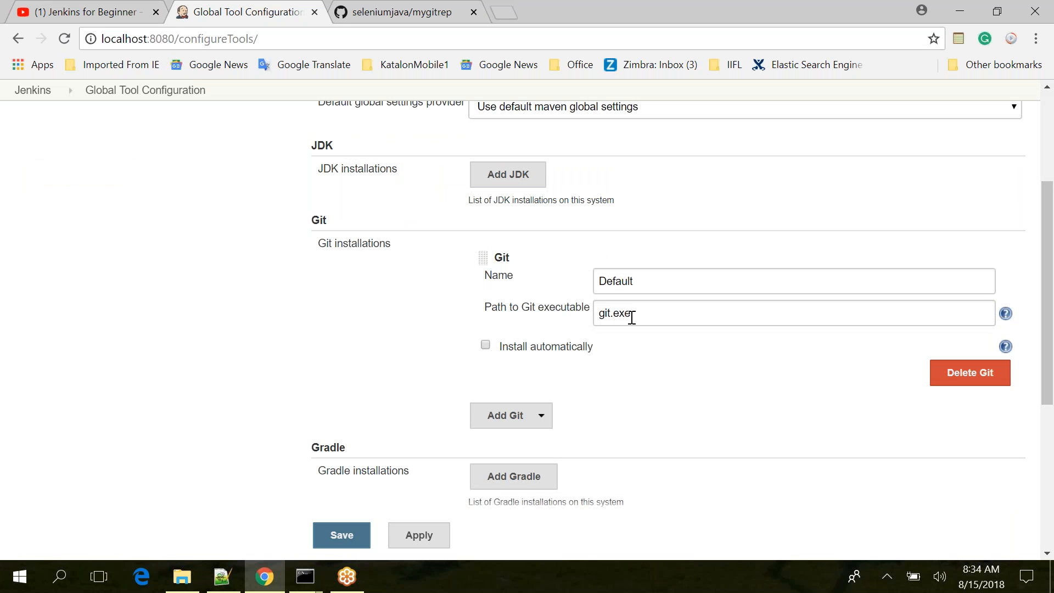
{"action": "left_click_drag", "start_coordinate": [638, 315], "coordinate": [588, 316]}
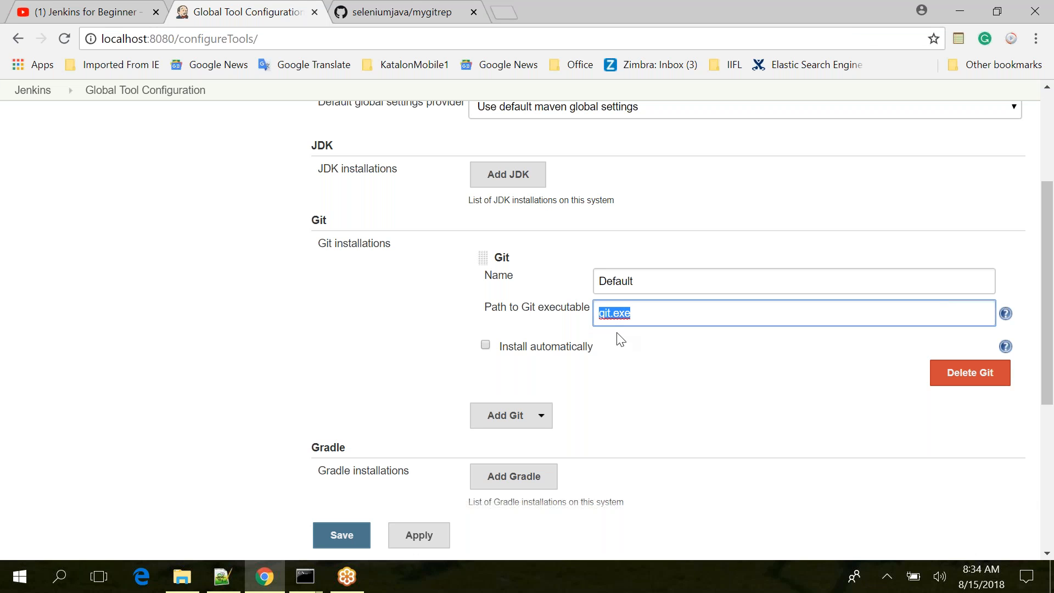
{"action": "left_click", "coordinate": [848, 23]}
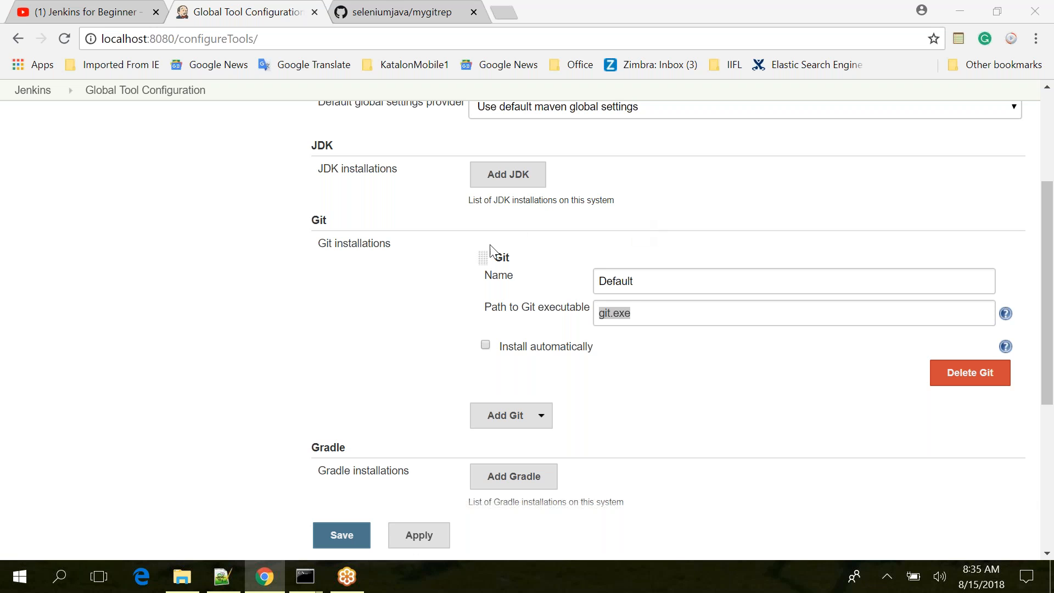
{"action": "left_click", "coordinate": [369, 231]}
{"action": "scroll", "coordinate": [369, 231], "scroll_direction": "up", "scroll_amount": 1}
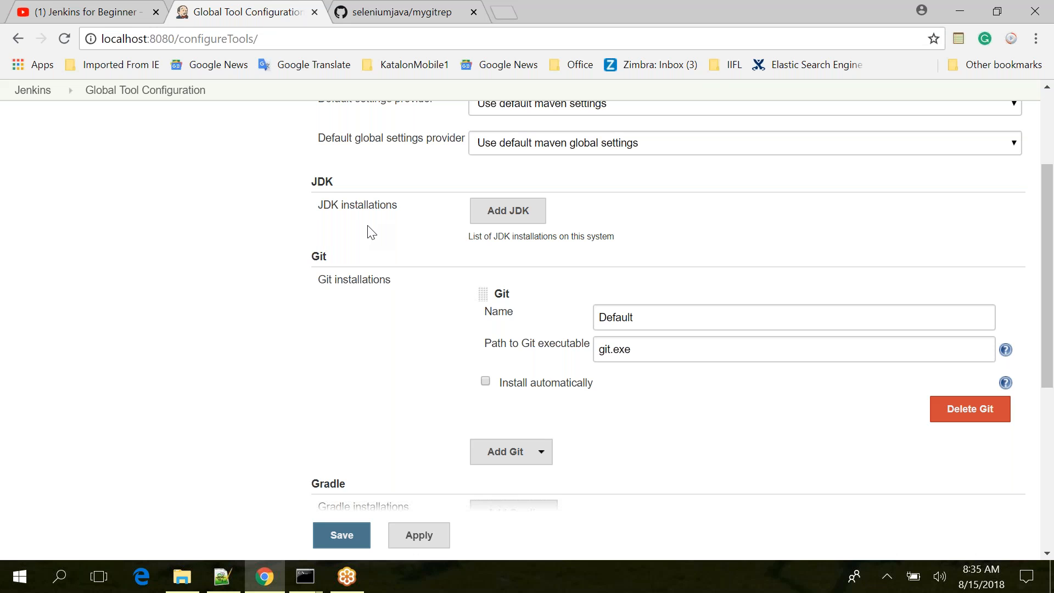
{"action": "scroll", "coordinate": [369, 232], "scroll_direction": "up", "scroll_amount": 3}
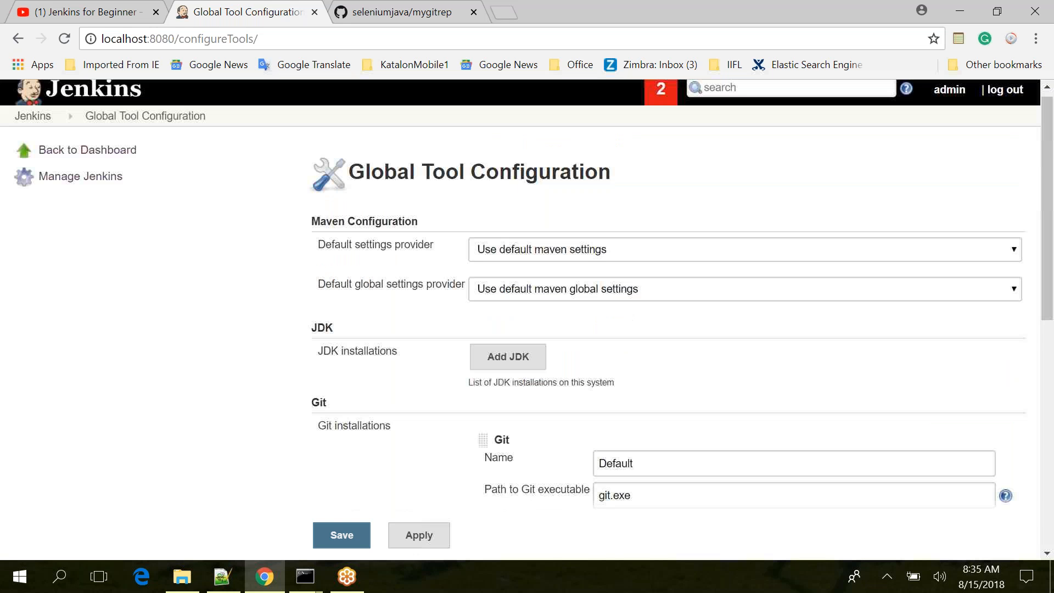
{"action": "scroll", "coordinate": [675, 318], "scroll_direction": "down", "scroll_amount": 3}
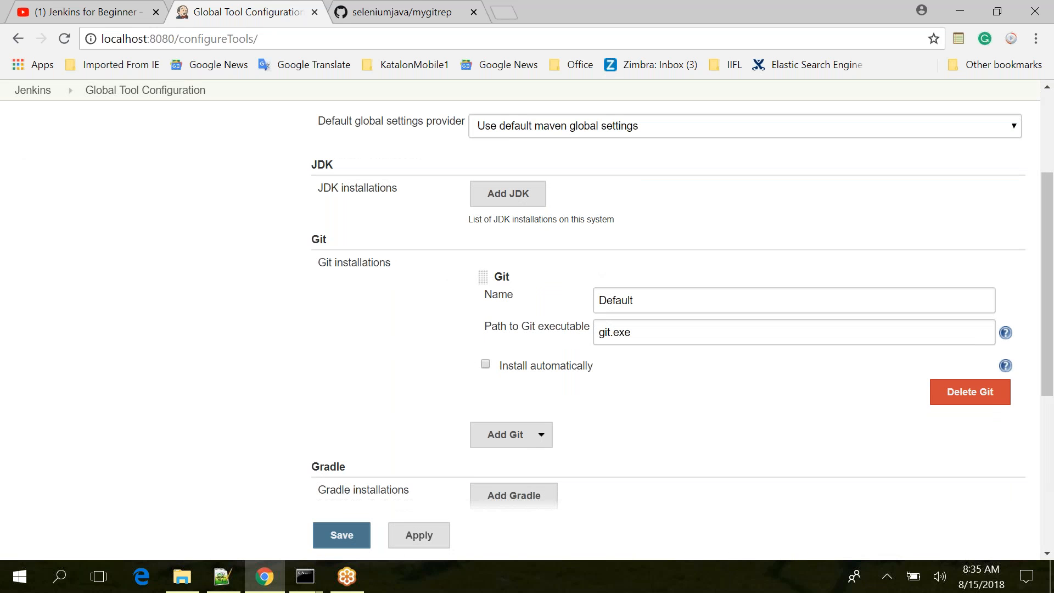
{"action": "scroll", "coordinate": [647, 313], "scroll_direction": "down", "scroll_amount": 1}
{"action": "left_click", "coordinate": [648, 310]}
{"action": "left_click_drag", "start_coordinate": [647, 310], "coordinate": [597, 308]}
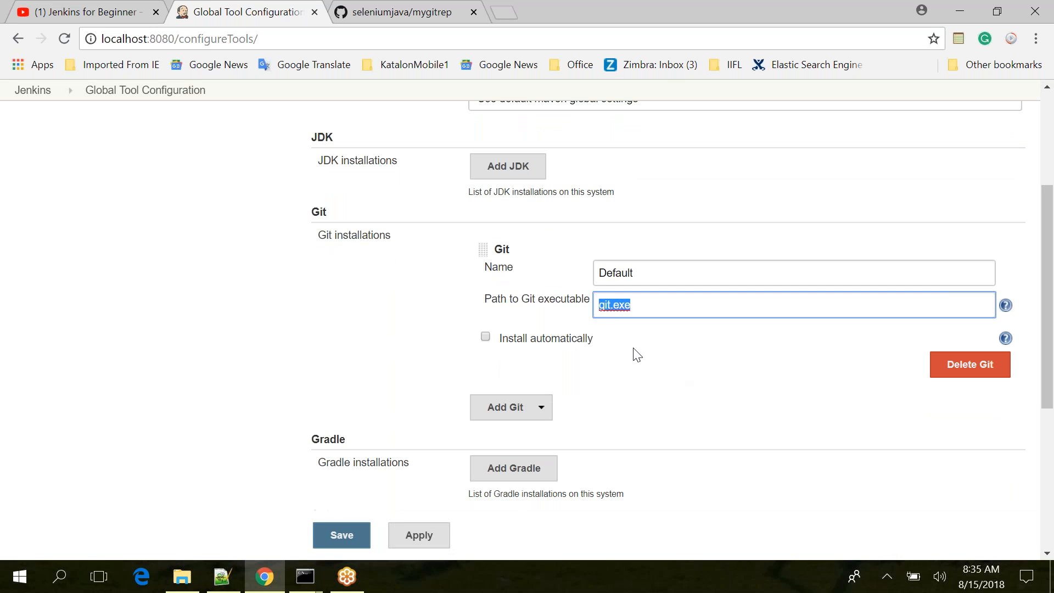
{"action": "left_click", "coordinate": [640, 309]}
{"action": "left_click_drag", "start_coordinate": [640, 308], "coordinate": [583, 317]}
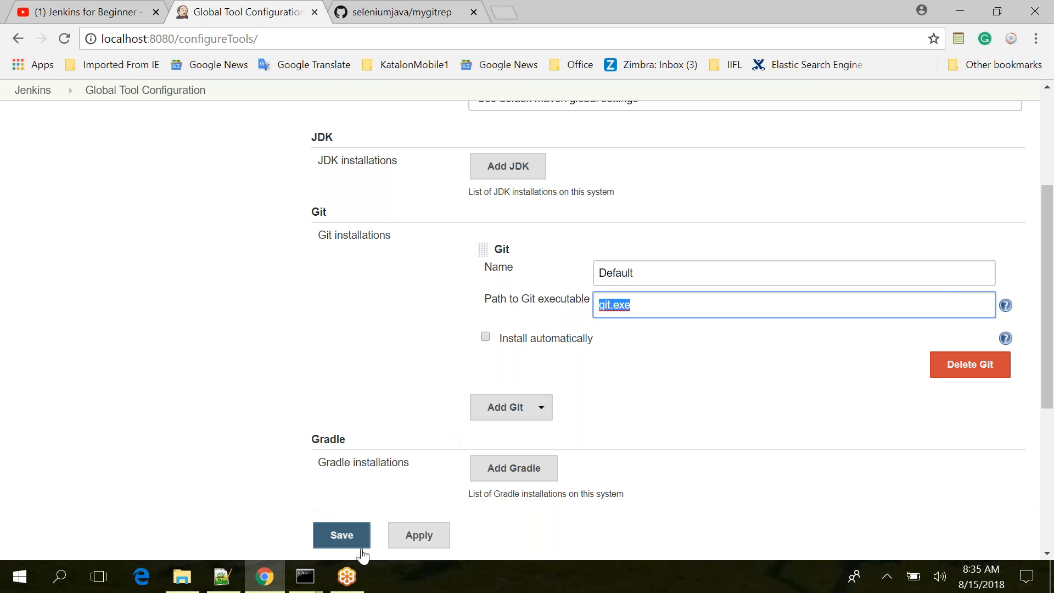
In the Notepad++ notes, highlight the PATH variable remark and C:\Program Files\Git\bin, and return to Chrome.
{"action": "left_click", "coordinate": [228, 577]}
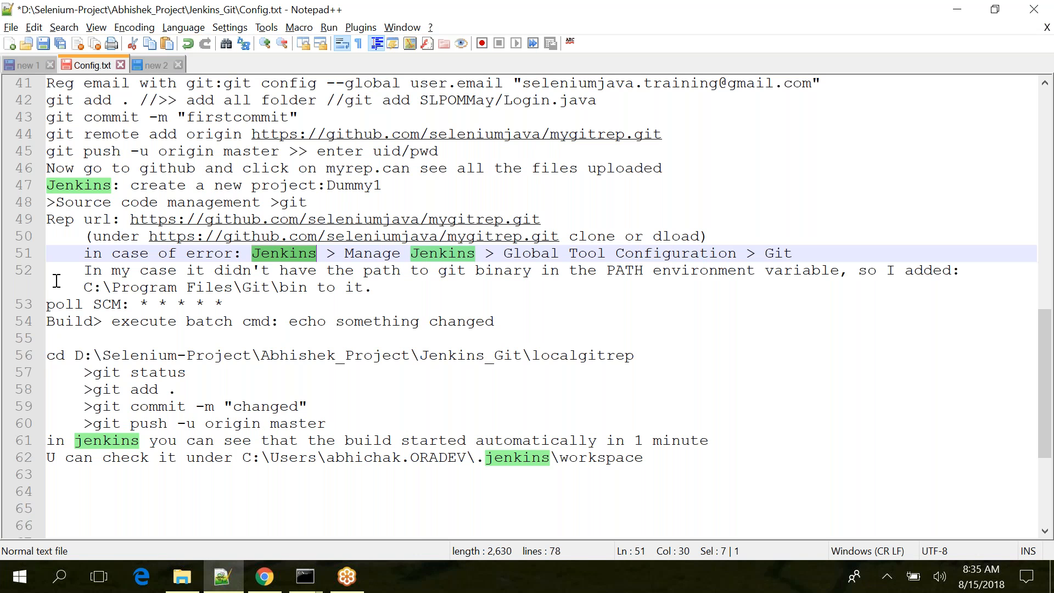
{"action": "left_click", "coordinate": [82, 271]}
{"action": "left_click_drag", "start_coordinate": [82, 271], "coordinate": [935, 273]}
{"action": "left_click_drag", "start_coordinate": [82, 287], "coordinate": [307, 287]}
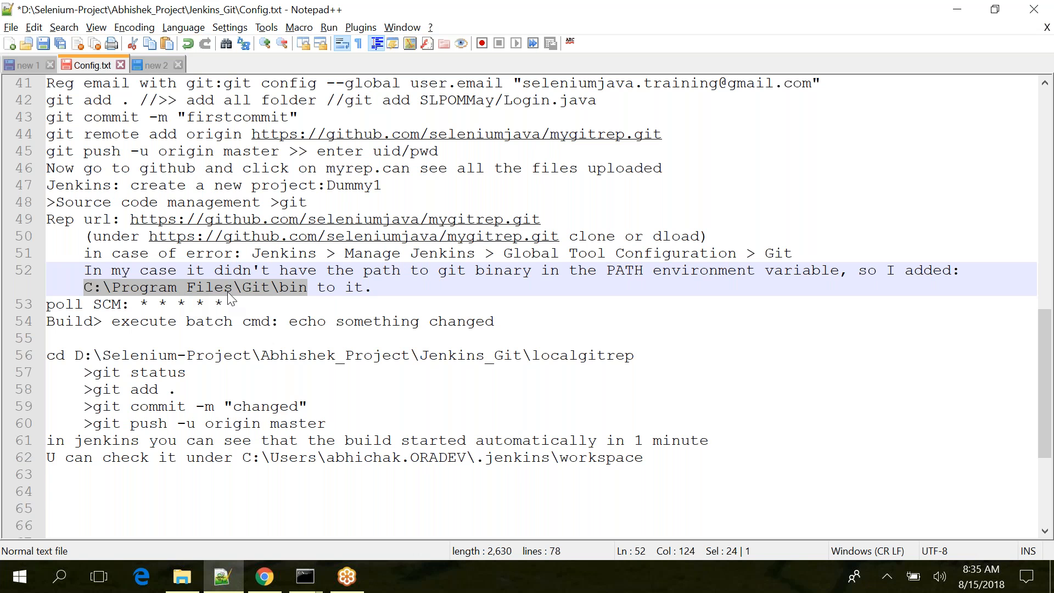
{"action": "key", "text": "alt+Tab"}
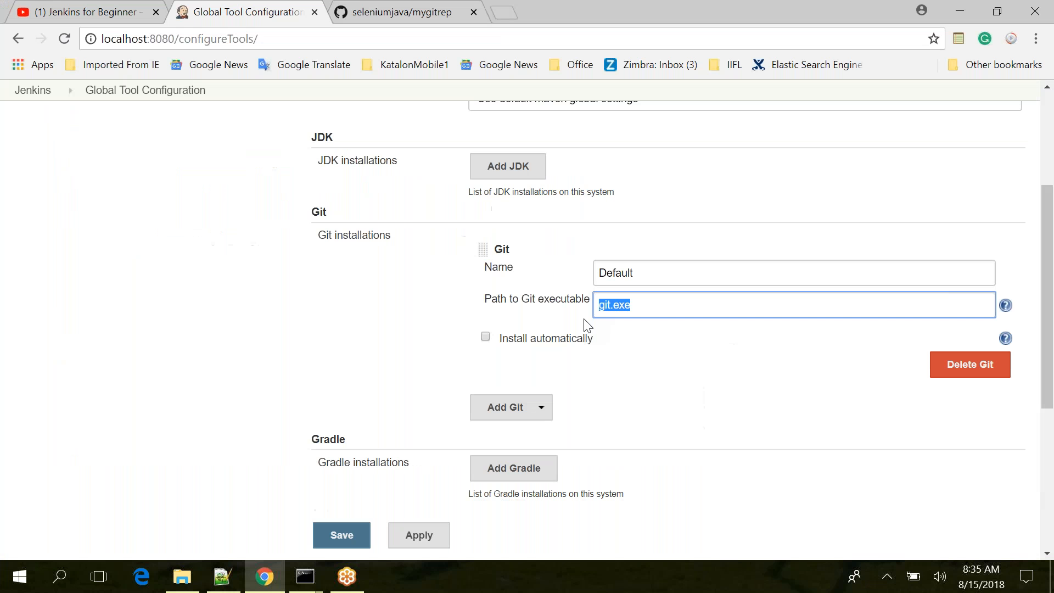
Keep git.exe as the Path to Git executable and save the Global Tool Configuration.
{"action": "left_click", "coordinate": [602, 305]}
{"action": "double_click", "coordinate": [630, 305]}
{"action": "left_click", "coordinate": [598, 307]}
{"action": "left_click", "coordinate": [343, 537]}
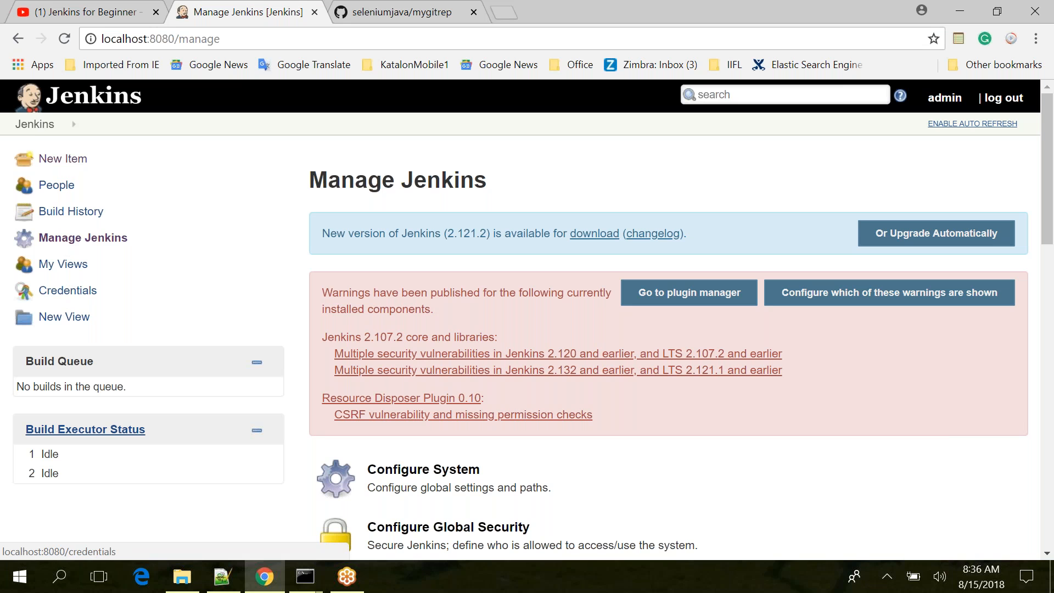
Open the MyGitProg configuration from the Jenkins dashboard and show its Source Code Management section.
{"action": "left_click", "coordinate": [35, 128]}
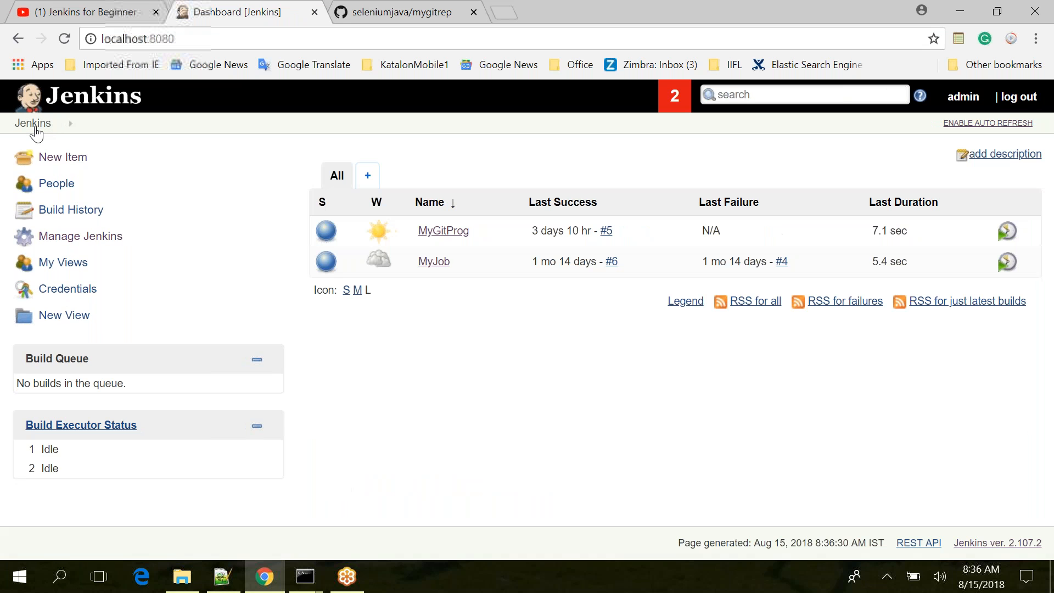
{"action": "left_click", "coordinate": [475, 230]}
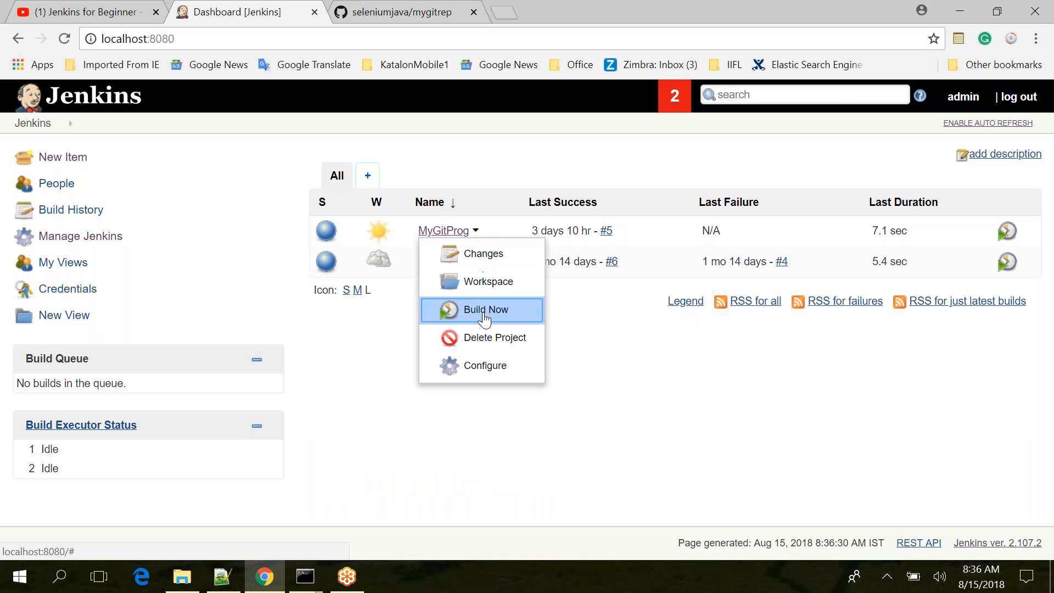
{"action": "left_click", "coordinate": [481, 365]}
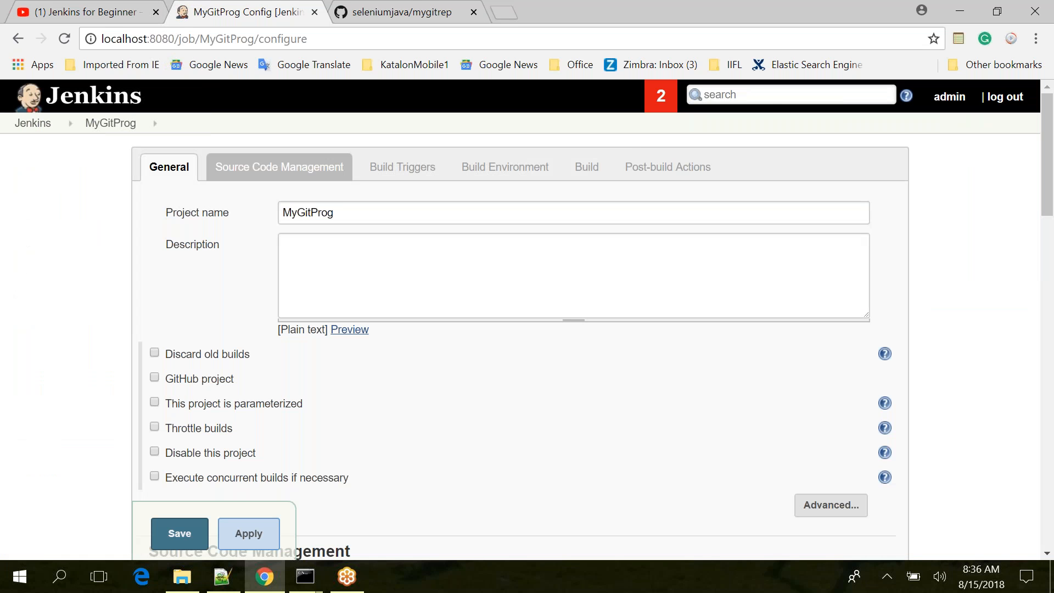
{"action": "left_click", "coordinate": [279, 166]}
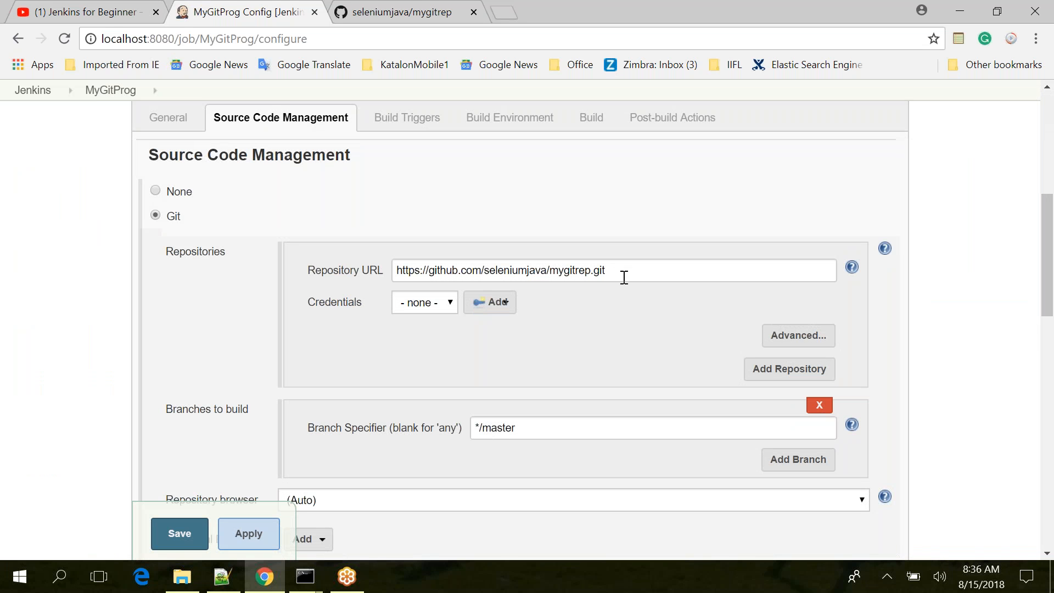
{"action": "left_click_drag", "start_coordinate": [1047, 280], "coordinate": [1047, 281]}
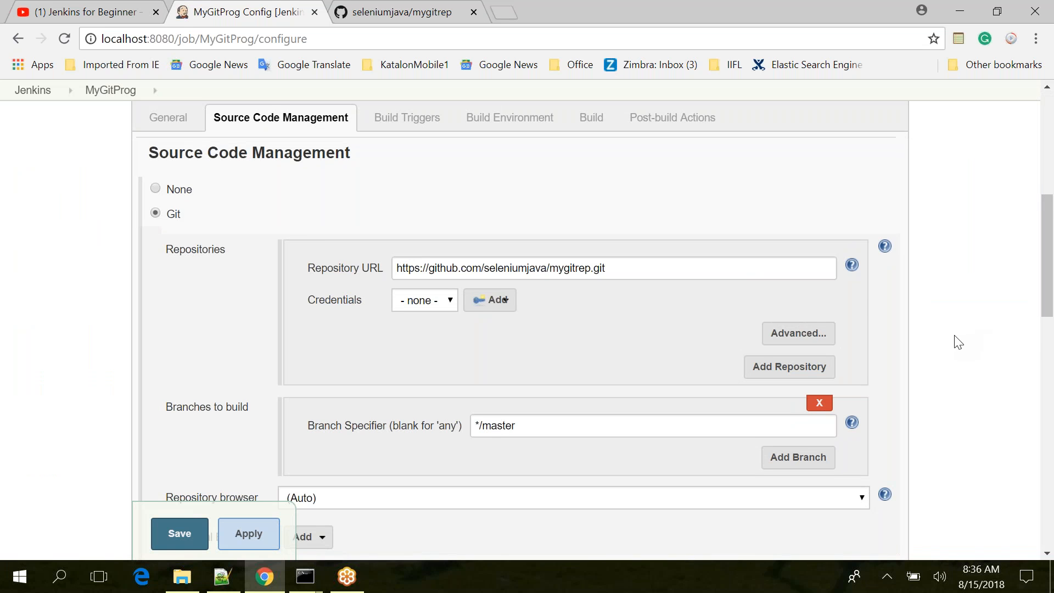
Look through MyGitProg's build triggers and build sections, highlight the "poll SCM: * * * * *" note in Notepad++, and return to Chrome.
{"action": "scroll", "coordinate": [957, 342], "scroll_direction": "down", "scroll_amount": 7}
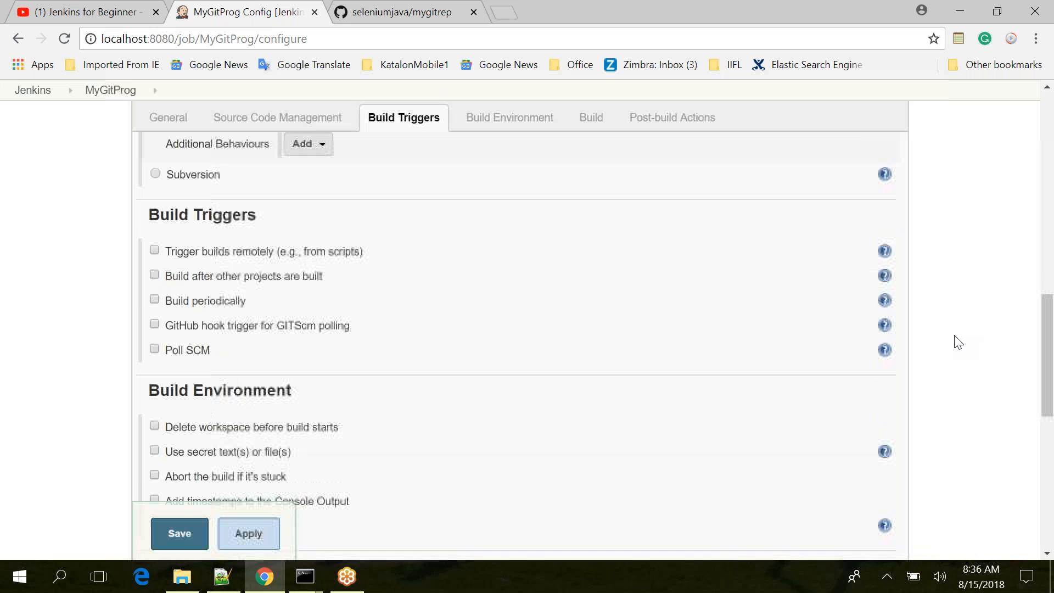
{"action": "scroll", "coordinate": [958, 342], "scroll_direction": "down", "scroll_amount": 5}
{"action": "scroll", "coordinate": [958, 342], "scroll_direction": "down", "scroll_amount": 3}
{"action": "scroll", "coordinate": [958, 342], "scroll_direction": "up", "scroll_amount": 2}
{"action": "key", "text": "alt+Tab"}
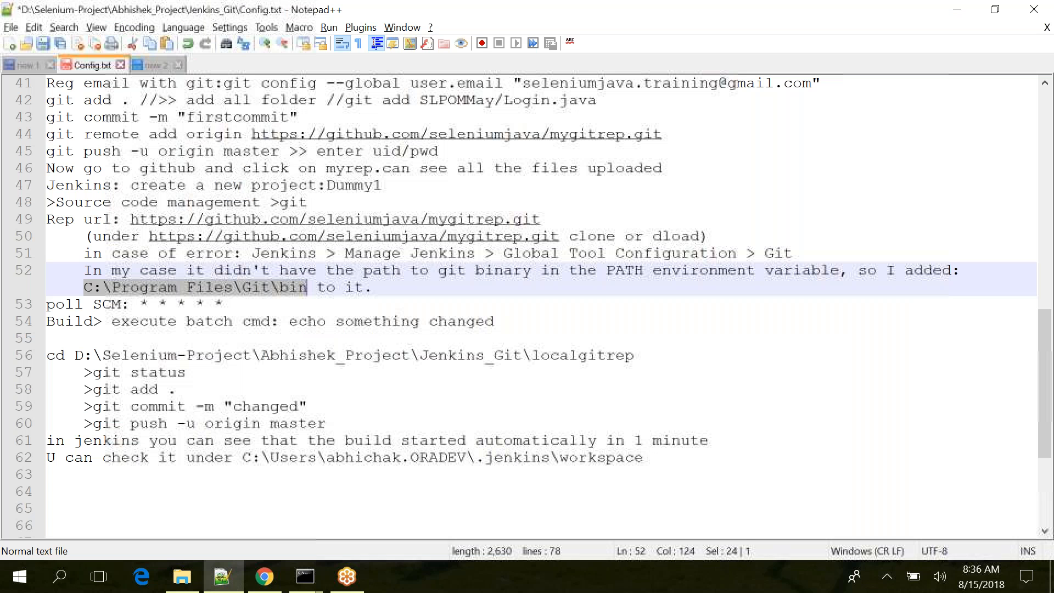
{"action": "left_click", "coordinate": [65, 305]}
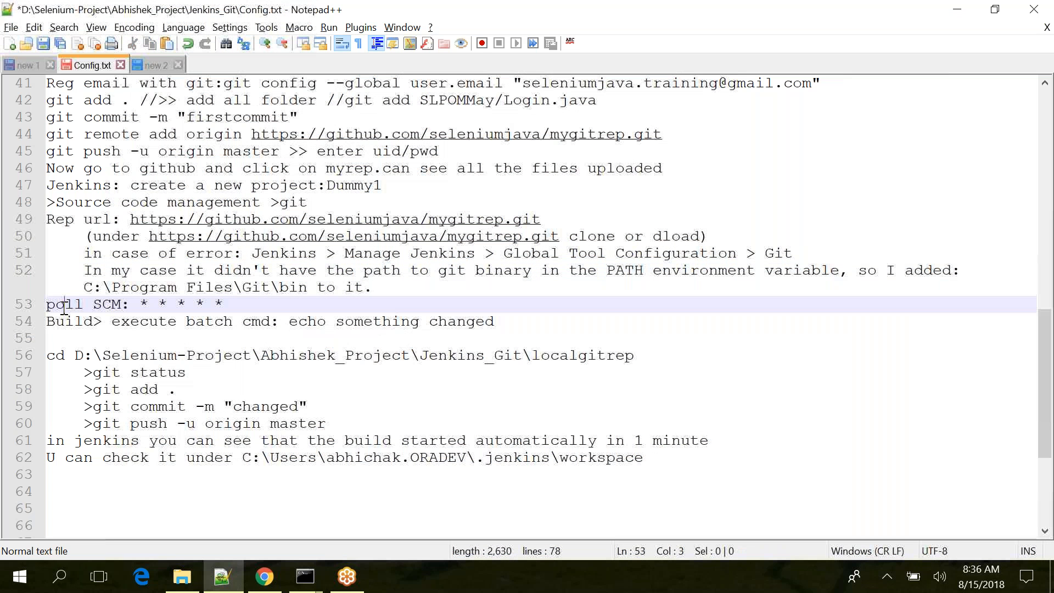
{"action": "left_click_drag", "start_coordinate": [64, 305], "coordinate": [235, 303]}
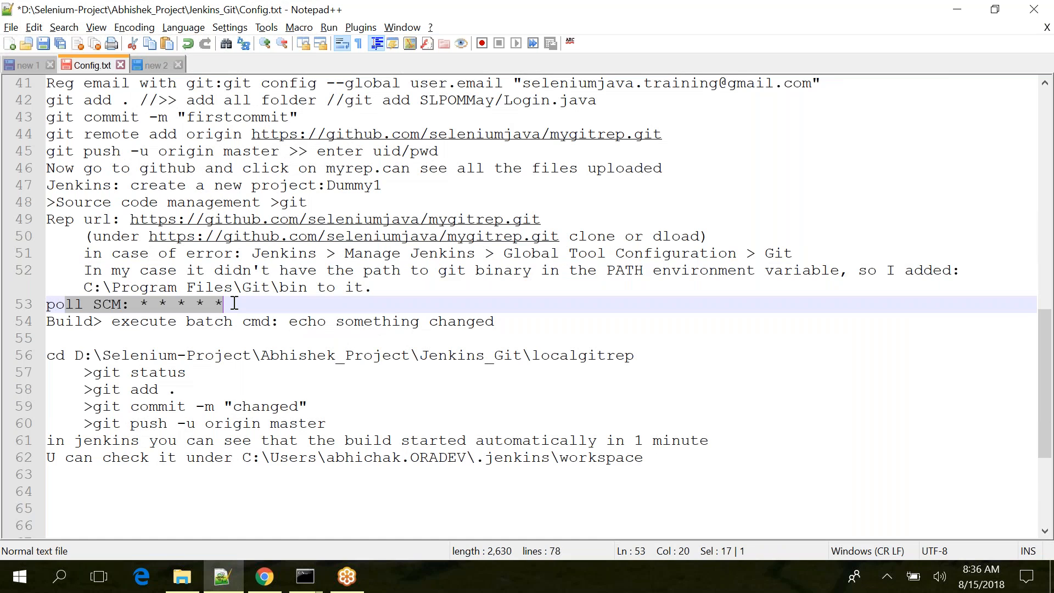
{"action": "key", "text": "alt+Tab"}
Enable Poll SCM under MyGitProg's Build Triggers and place the cursor in its empty Schedule field.
{"action": "scroll", "coordinate": [362, 233], "scroll_direction": "up", "scroll_amount": 3}
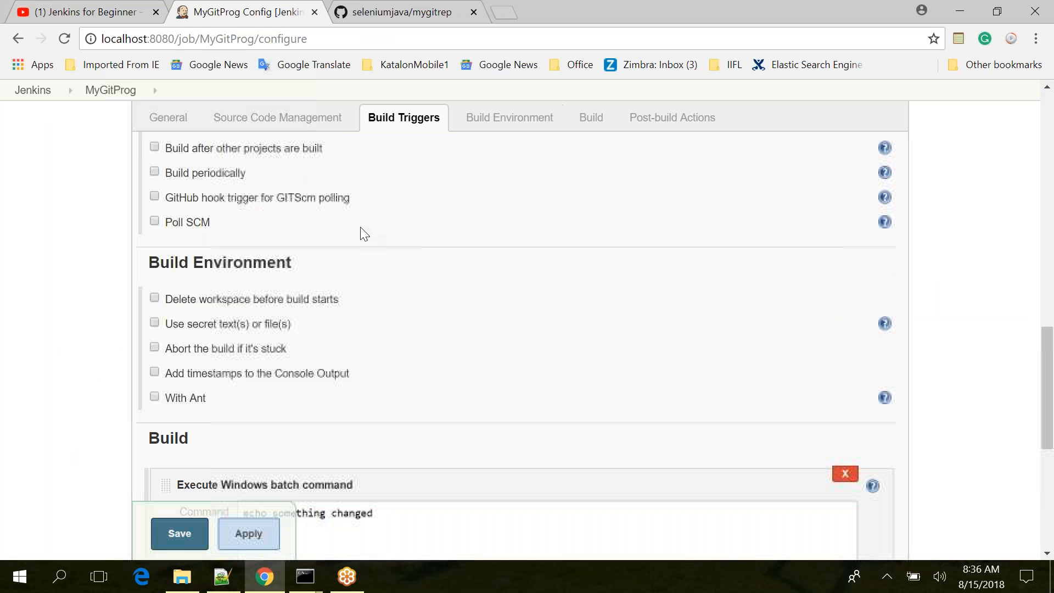
{"action": "scroll", "coordinate": [362, 233], "scroll_direction": "up", "scroll_amount": 2}
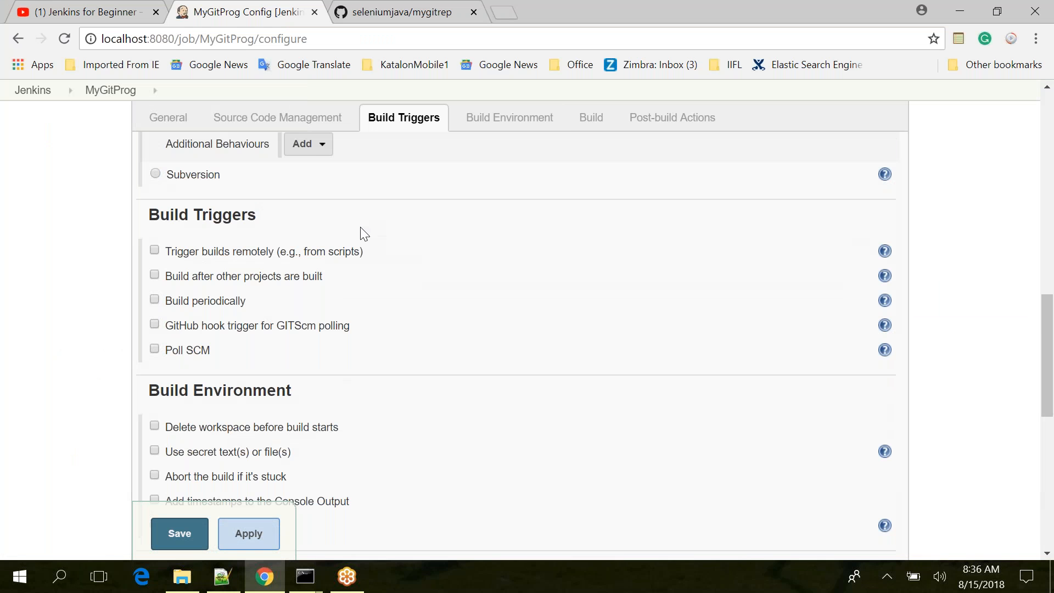
{"action": "left_click", "coordinate": [154, 349]}
{"action": "left_click", "coordinate": [370, 402]}
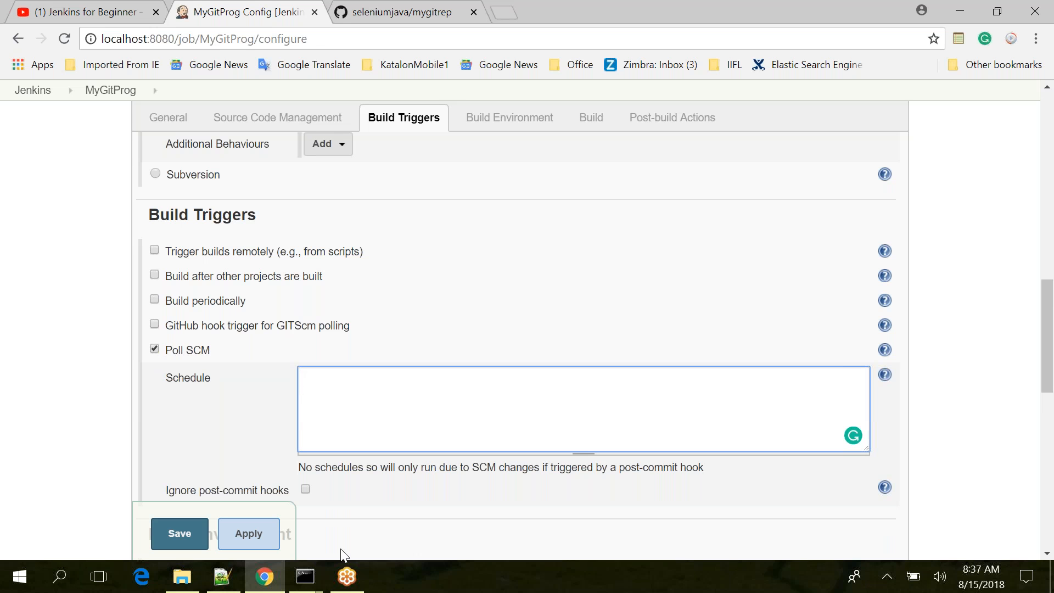
In the Notepad++ notes, highlight the build schedule examples from "everyday 5 am" to "every 1 hr" and go to the end of the file.
{"action": "left_click", "coordinate": [223, 578]}
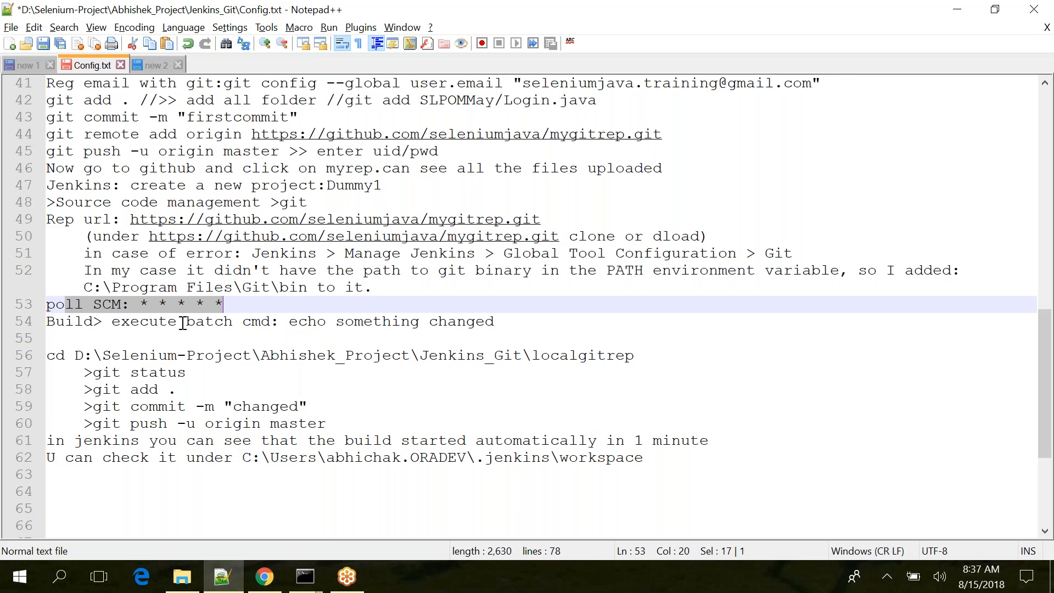
{"action": "key", "text": "Page_Up"}
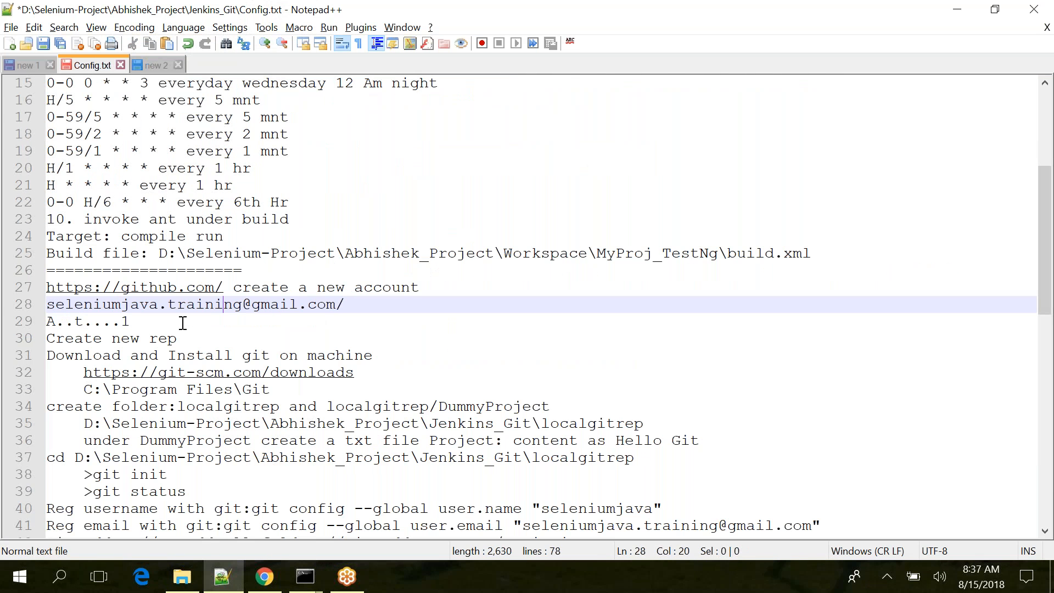
{"action": "key", "text": "Page_Up"}
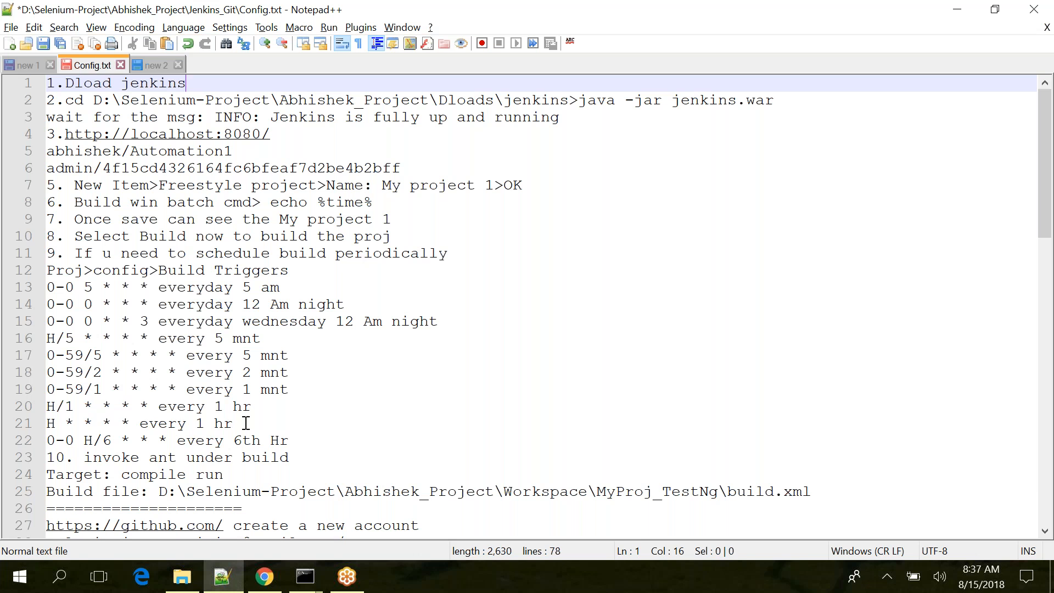
{"action": "left_click", "coordinate": [227, 423]}
{"action": "left_click_drag", "start_coordinate": [228, 423], "coordinate": [47, 282]}
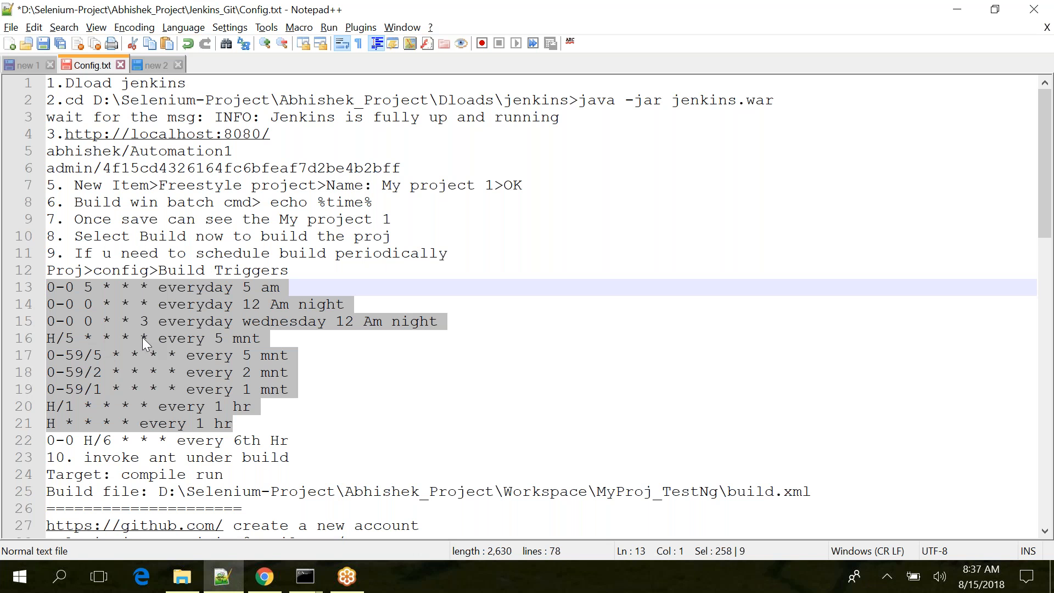
{"action": "left_click", "coordinate": [293, 455]}
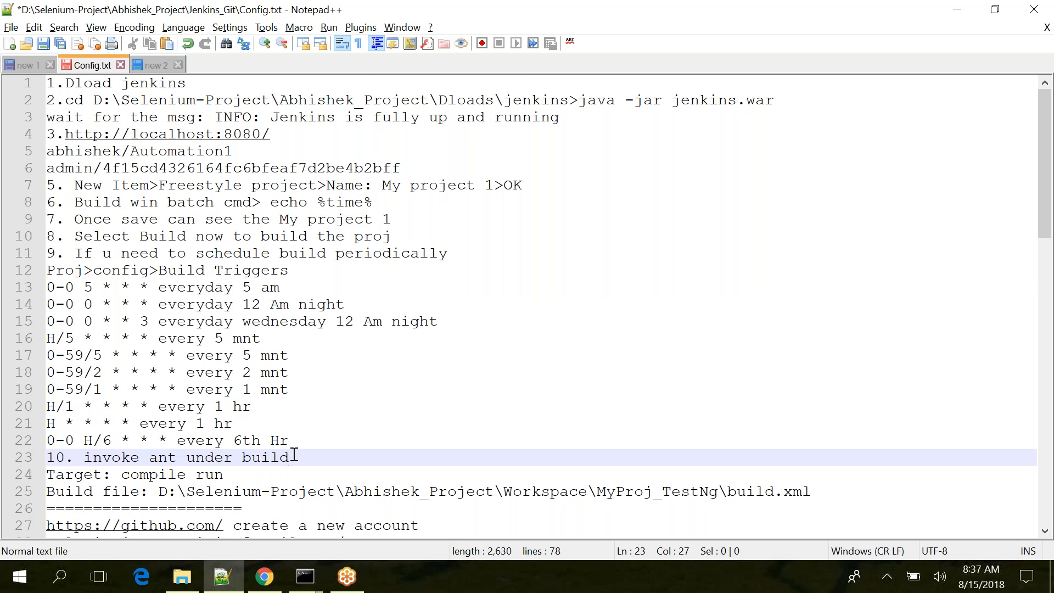
{"action": "key", "text": "Page_Down"}
{"action": "key", "text": "ctrl+End"}
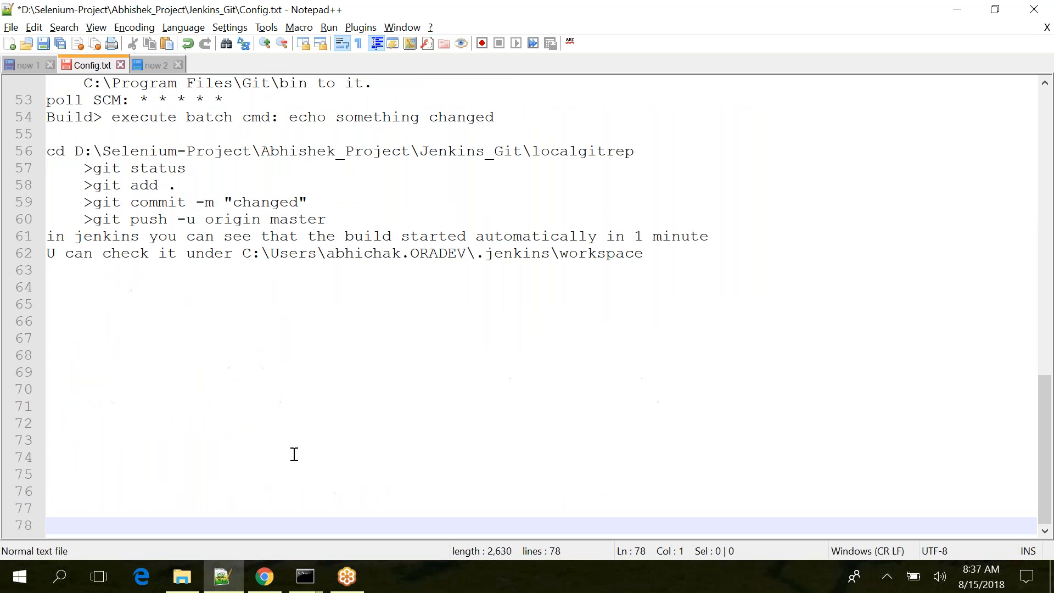
Return to the MyGitProg configuration in Chrome and disable Poll SCM again.
{"action": "key", "text": "alt+Tab"}
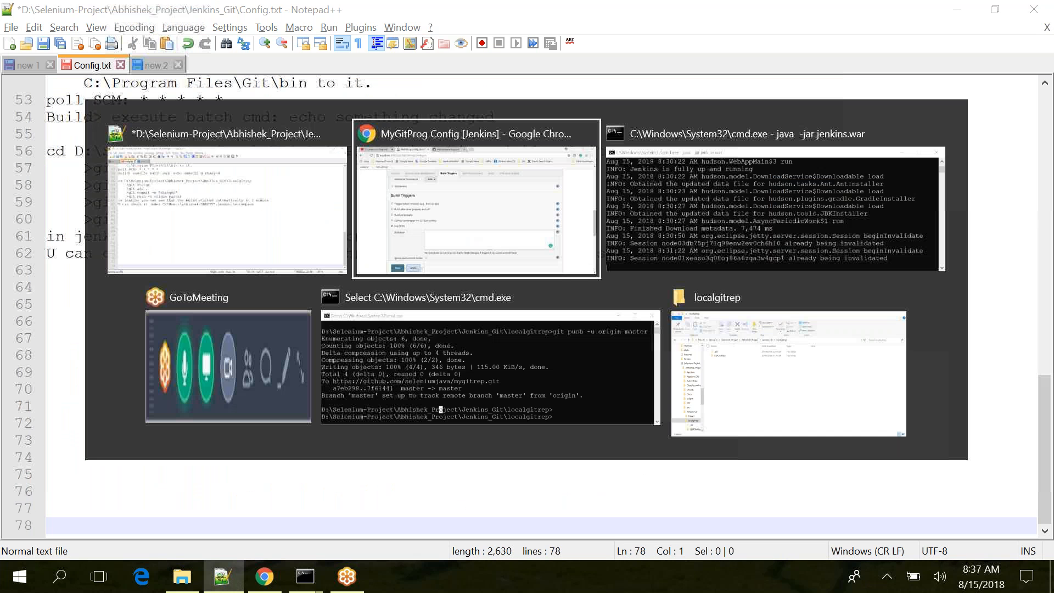
{"action": "left_click", "coordinate": [154, 349]}
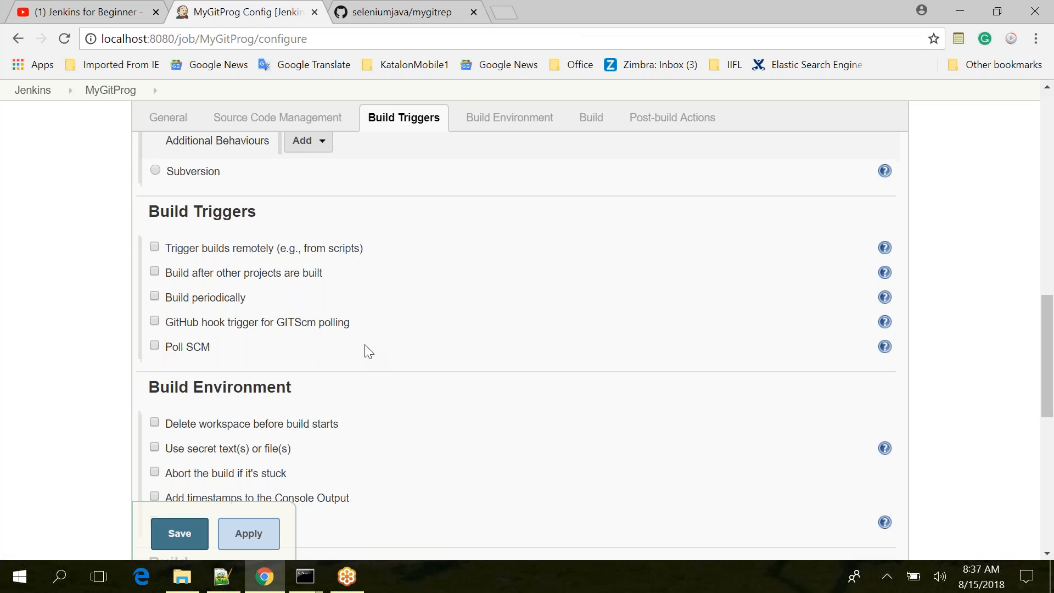
{"action": "scroll", "coordinate": [366, 351], "scroll_direction": "down", "scroll_amount": 3}
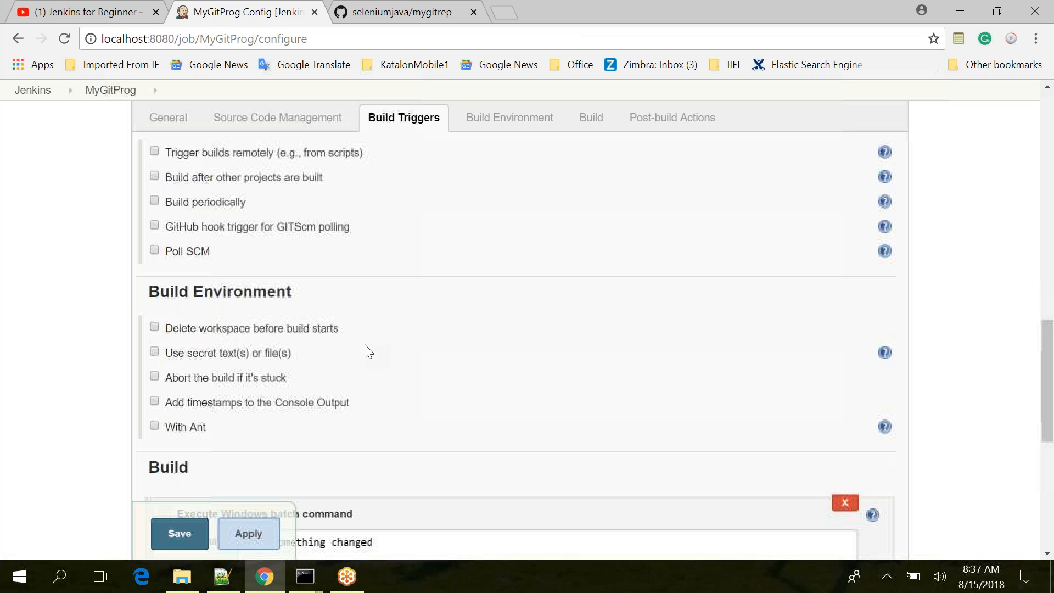
Highlight the "execute batch cmd: echo something changed" note in Notepad++ and return to MyGitProg's Build section in Chrome.
{"action": "key", "text": "alt+Tab"}
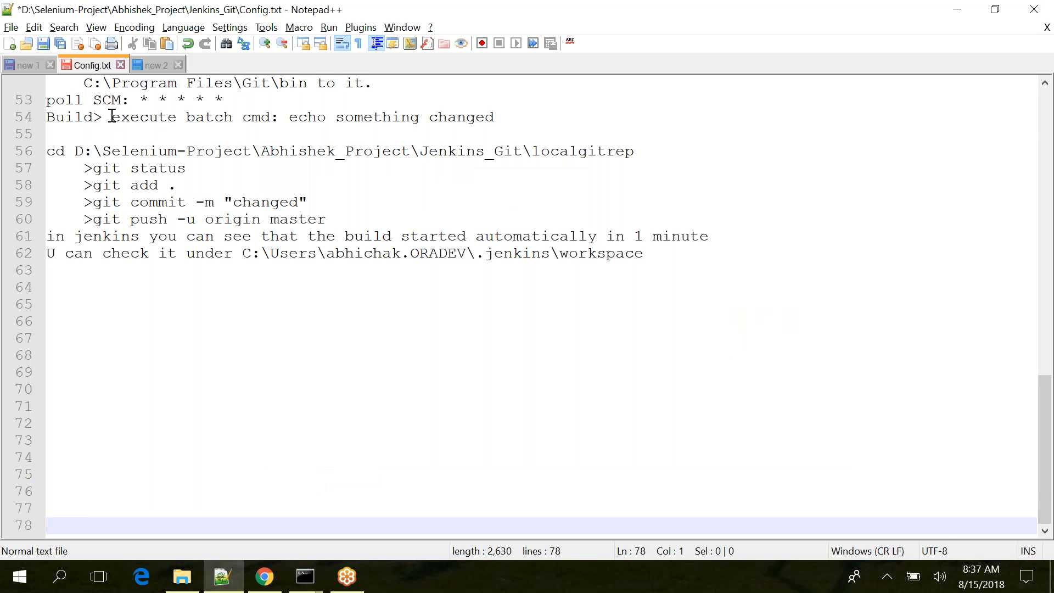
{"action": "left_click", "coordinate": [115, 117]}
{"action": "left_click_drag", "start_coordinate": [115, 117], "coordinate": [504, 119]}
{"action": "key", "text": "alt+Tab"}
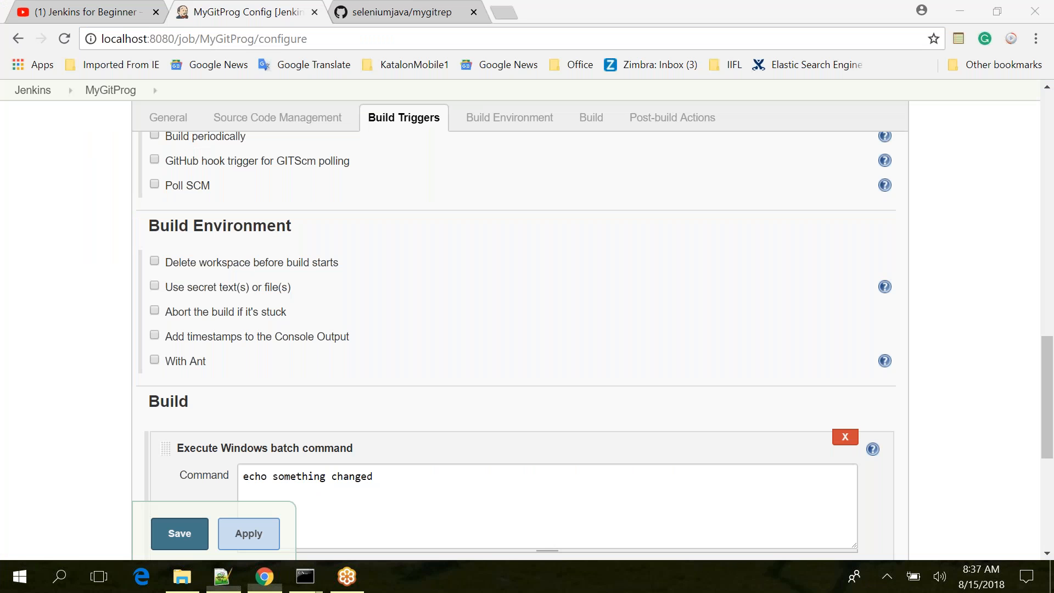
Check the "echo something changed" batch command in the Build section against the notes and save the MyGitProg configuration.
{"action": "left_click", "coordinate": [377, 480]}
{"action": "key", "text": "ctrl+a"}
{"action": "left_click", "coordinate": [61, 482]}
{"action": "scroll", "coordinate": [62, 481], "scroll_direction": "down", "scroll_amount": 3}
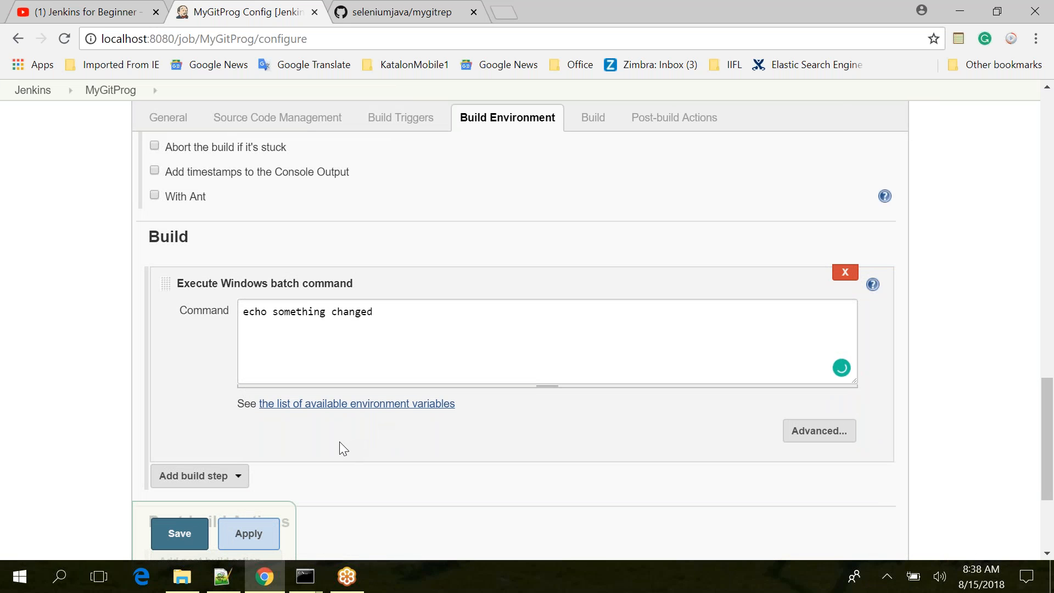
{"action": "key", "text": "alt+Tab"}
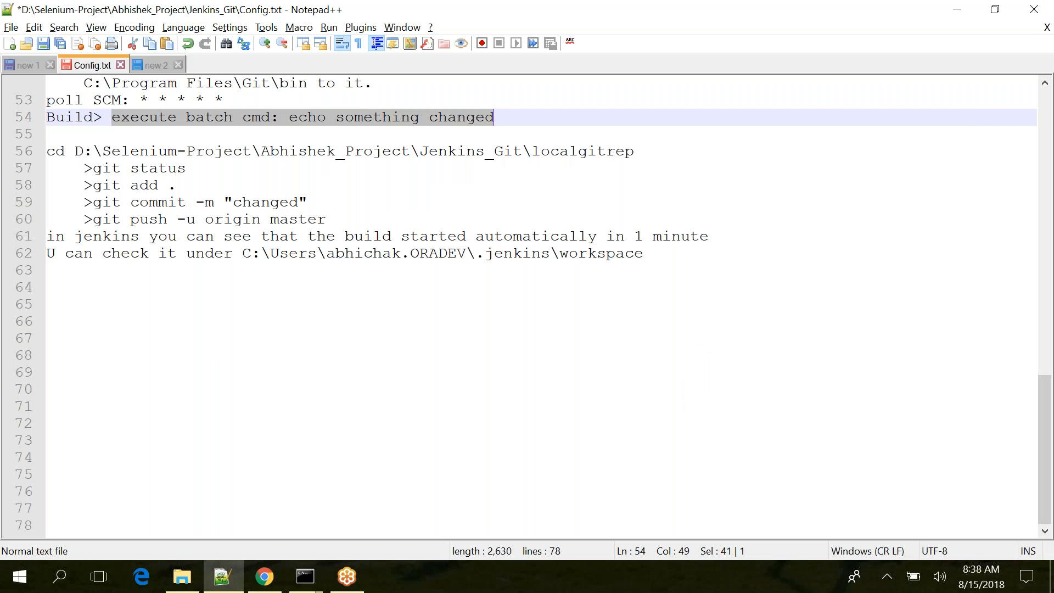
{"action": "key", "text": "alt+Tab"}
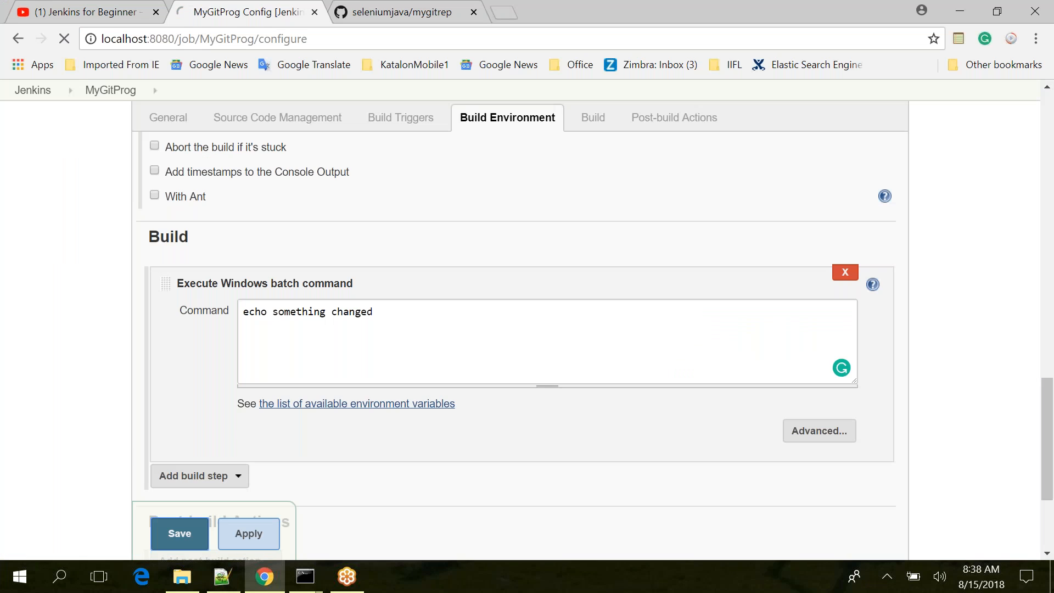
{"action": "left_click", "coordinate": [176, 534]}
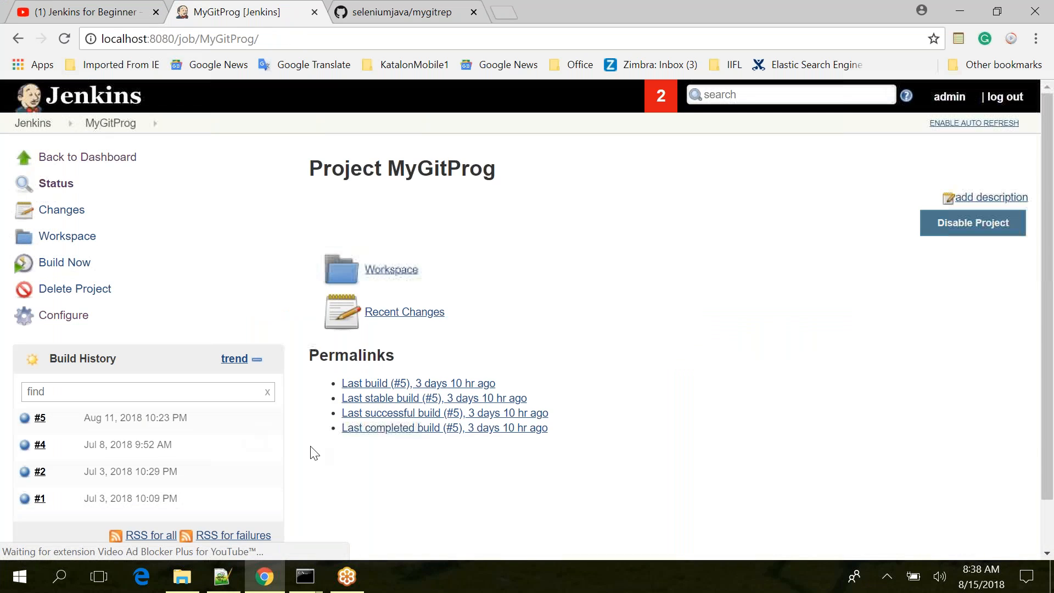
Switch to the Notepad++ notes and highlight "git status" and the poll SCM schedule "* * * * *".
{"action": "key", "text": "alt+Tab"}
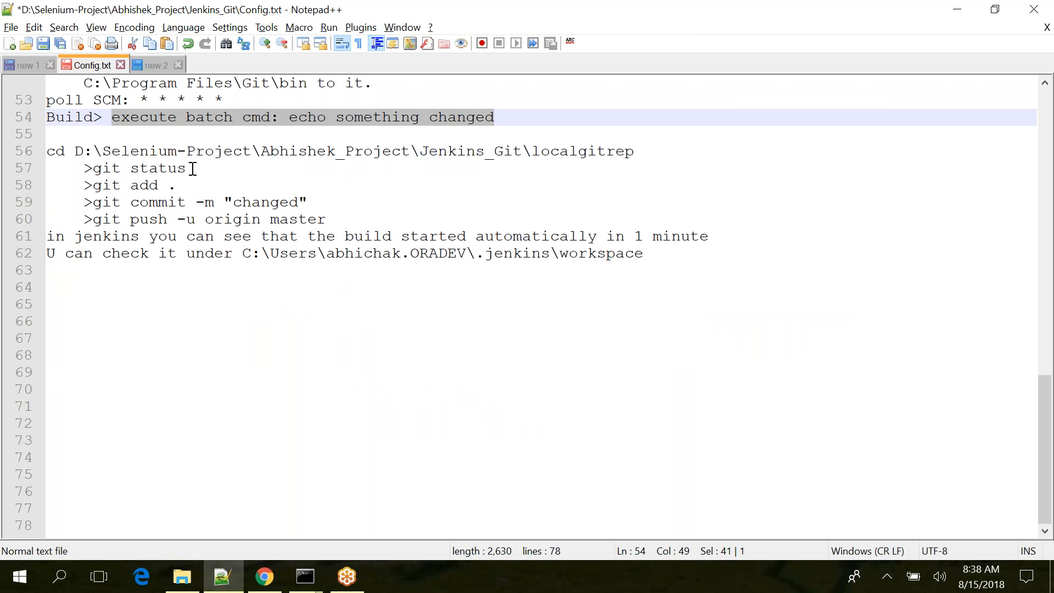
{"action": "left_click_drag", "start_coordinate": [189, 169], "coordinate": [92, 169]}
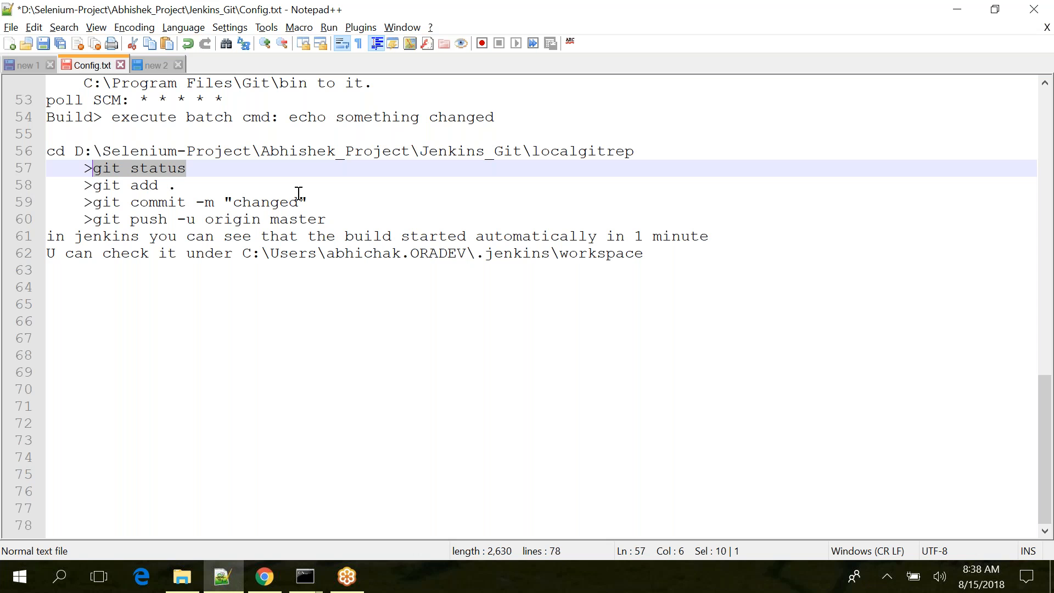
{"action": "left_click", "coordinate": [136, 97]}
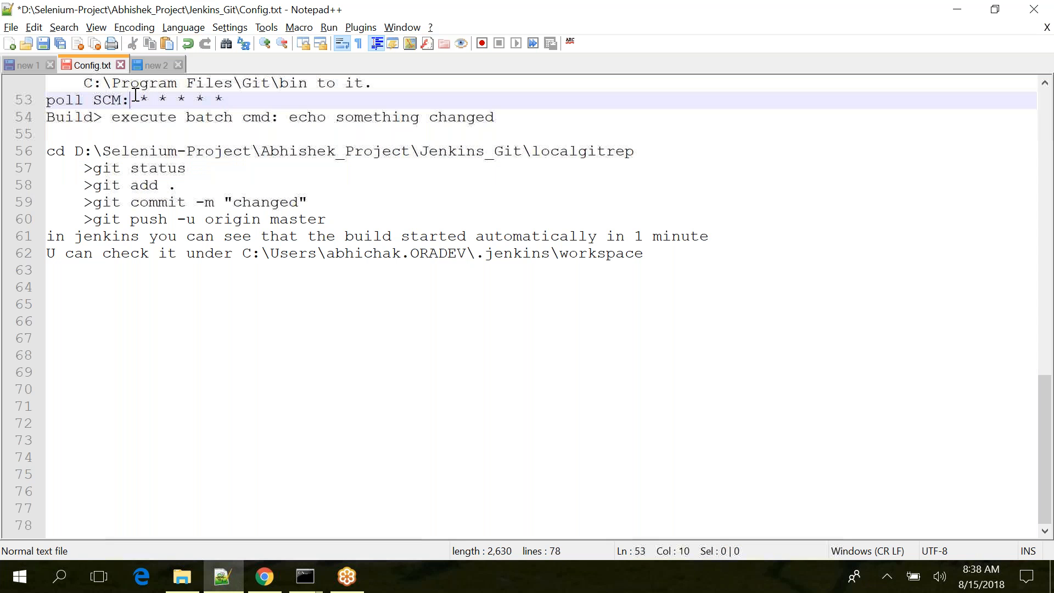
{"action": "left_click_drag", "start_coordinate": [135, 96], "coordinate": [251, 97]}
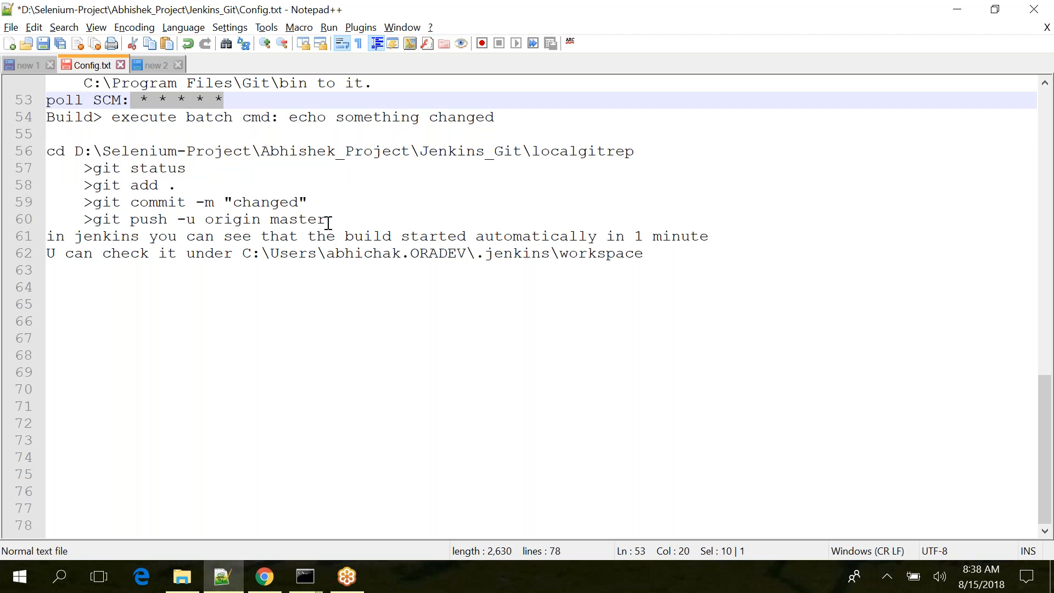
Return to Jenkins in Chrome and start a build of MyGitProg from the dashboard.
{"action": "left_click", "coordinate": [264, 576]}
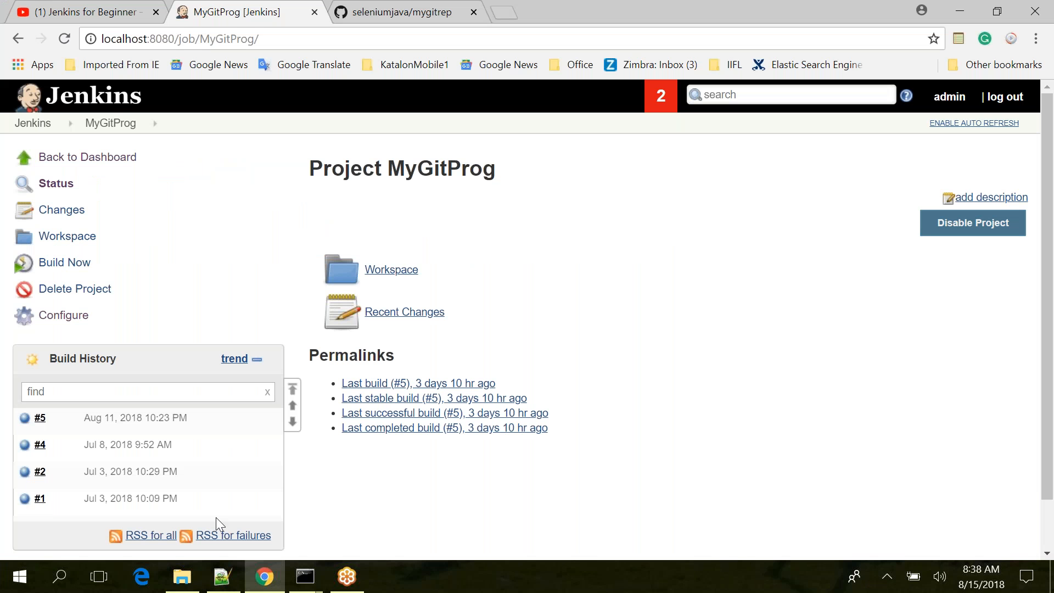
{"action": "left_click", "coordinate": [74, 163]}
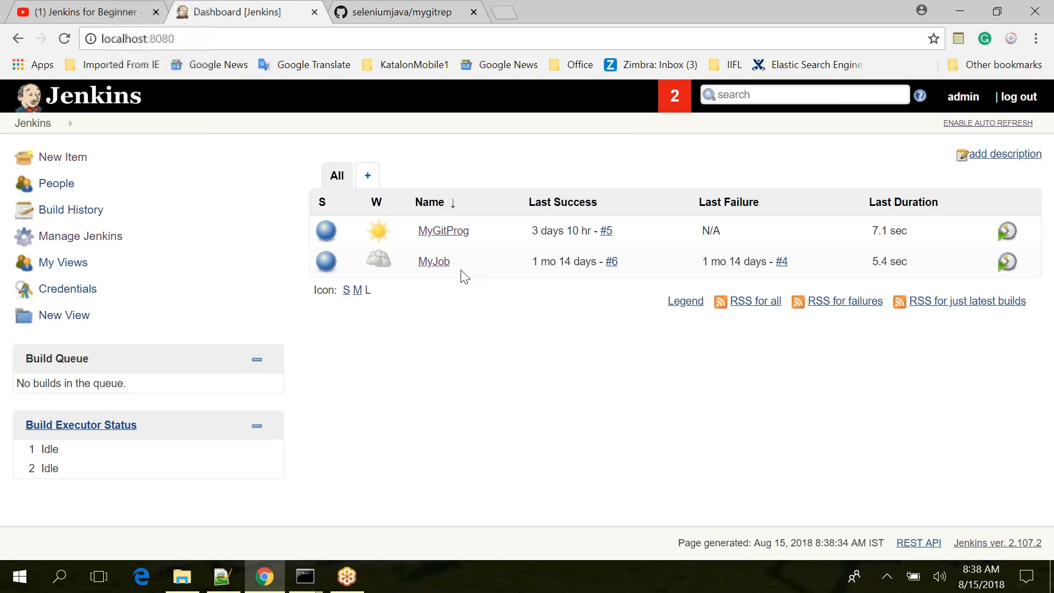
{"action": "left_click", "coordinate": [475, 231]}
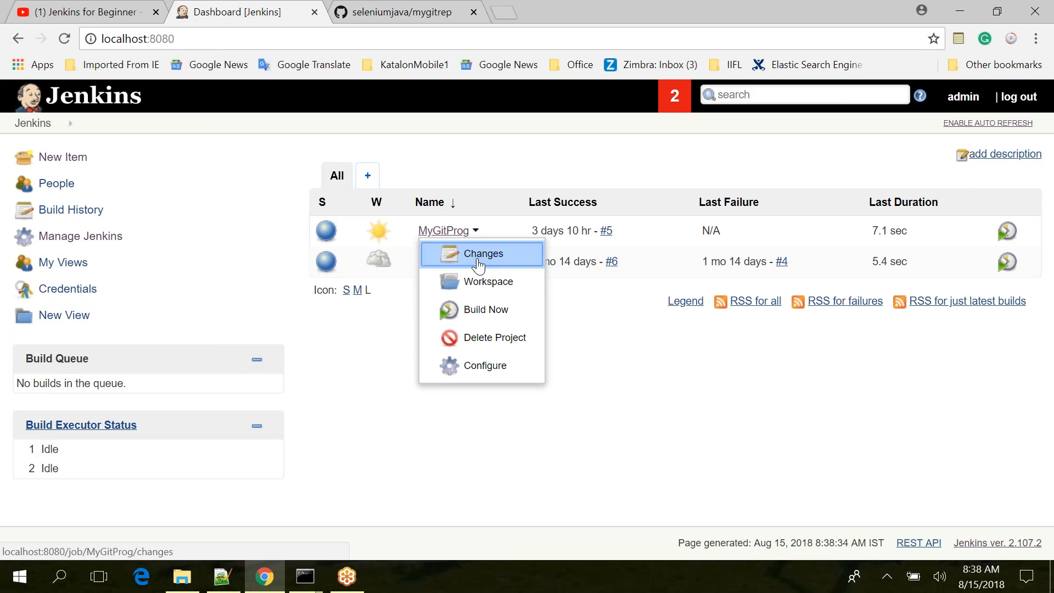
{"action": "left_click", "coordinate": [479, 310]}
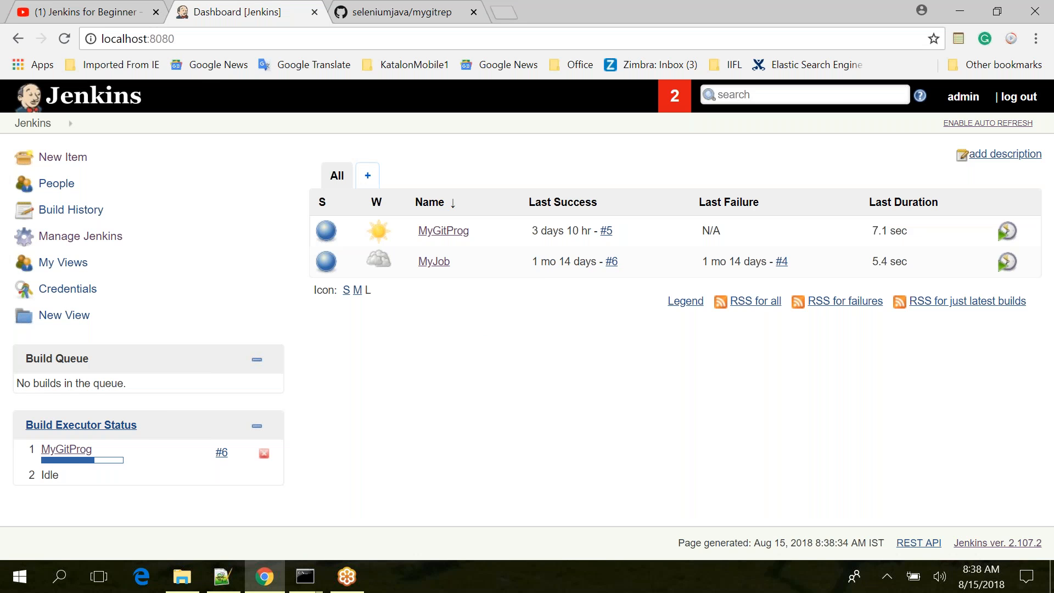
Open the console output of MyGitProg's running build and highlight its final status line.
{"action": "left_click", "coordinate": [69, 453]}
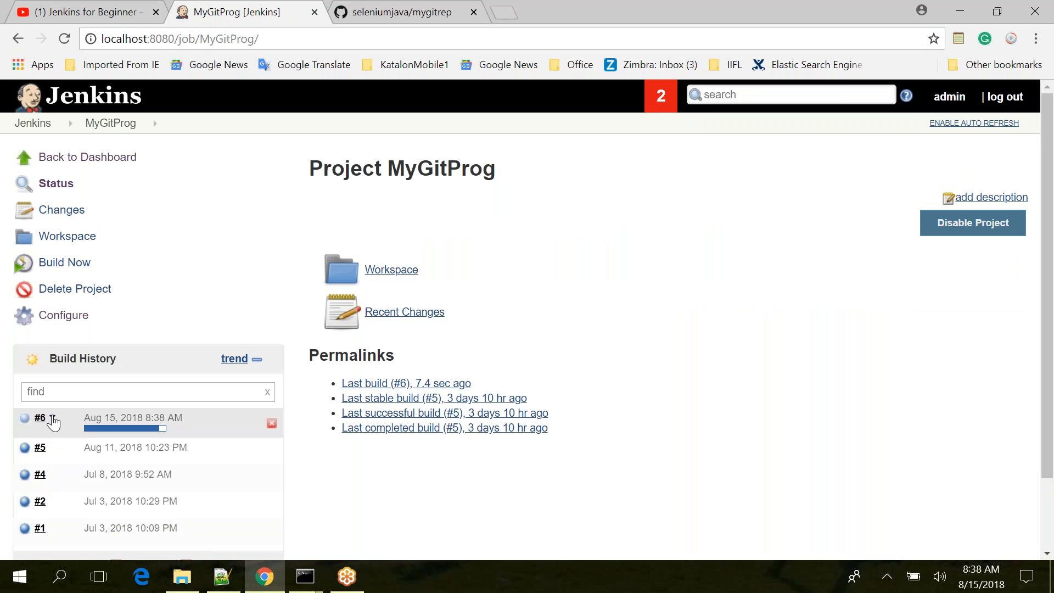
{"action": "left_click", "coordinate": [52, 418]}
{"action": "left_click", "coordinate": [67, 482]}
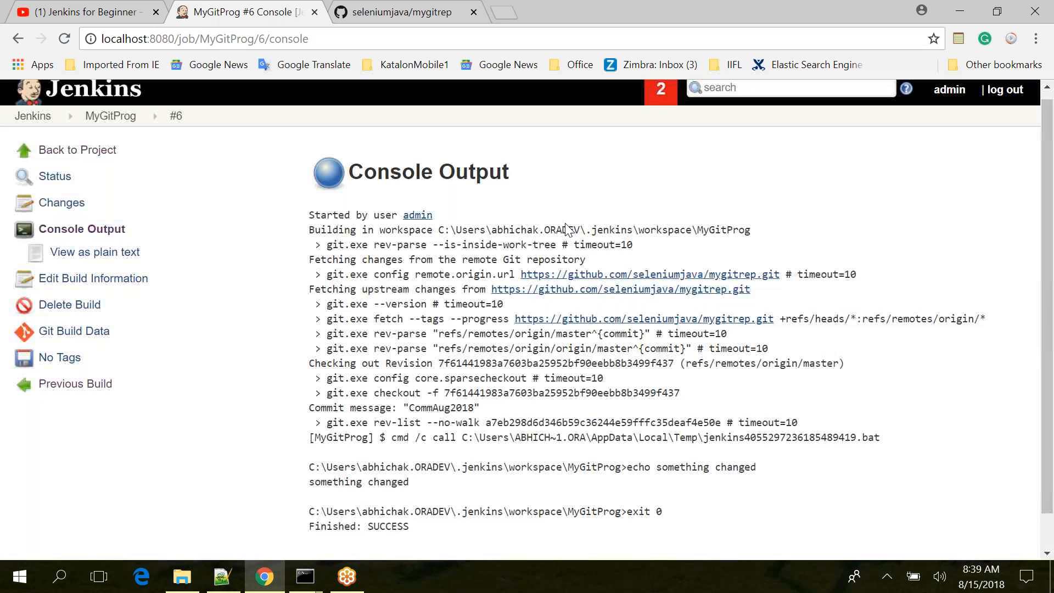
{"action": "scroll", "coordinate": [568, 229], "scroll_direction": "down", "scroll_amount": 1}
{"action": "left_click_drag", "start_coordinate": [409, 487], "coordinate": [310, 487]}
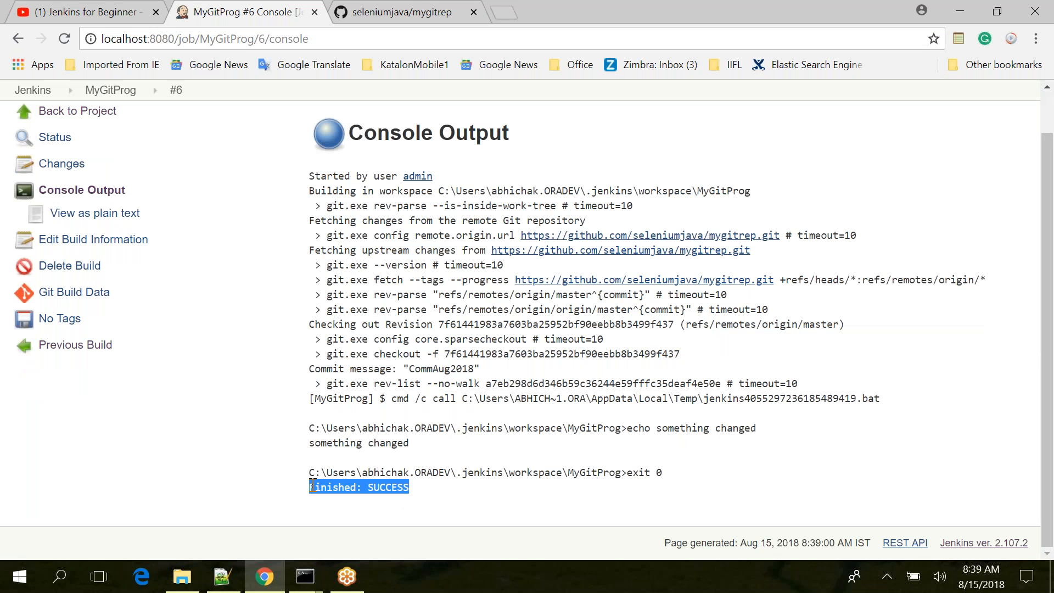
{"action": "left_click", "coordinate": [419, 488]}
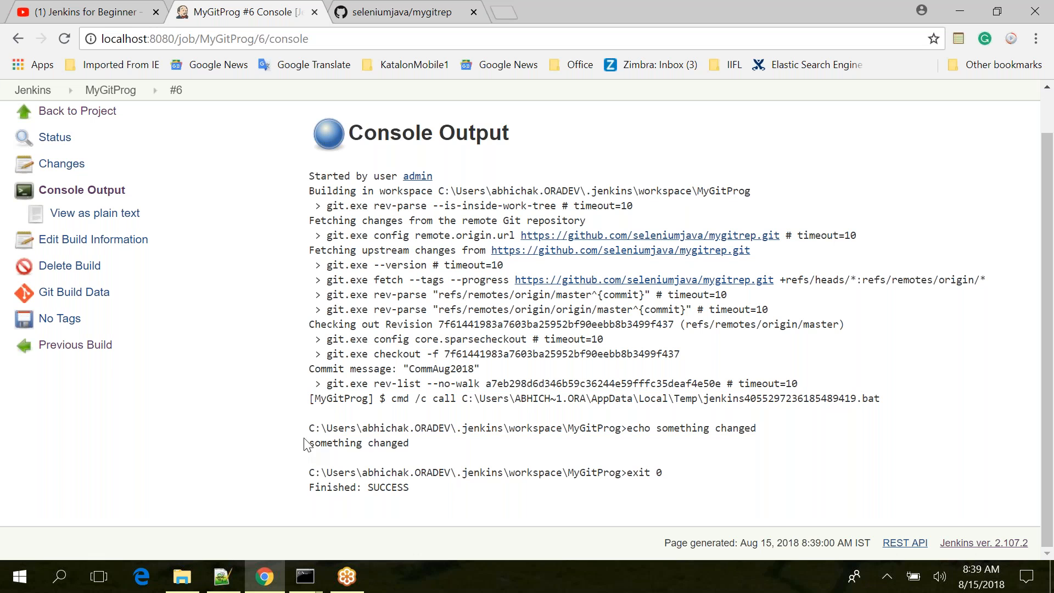
Highlight the workspace path in the console output and open the .jenkins folder in the user's home directory in File Explorer.
{"action": "left_click_drag", "start_coordinate": [313, 429], "coordinate": [620, 428]}
{"action": "left_click", "coordinate": [190, 585]}
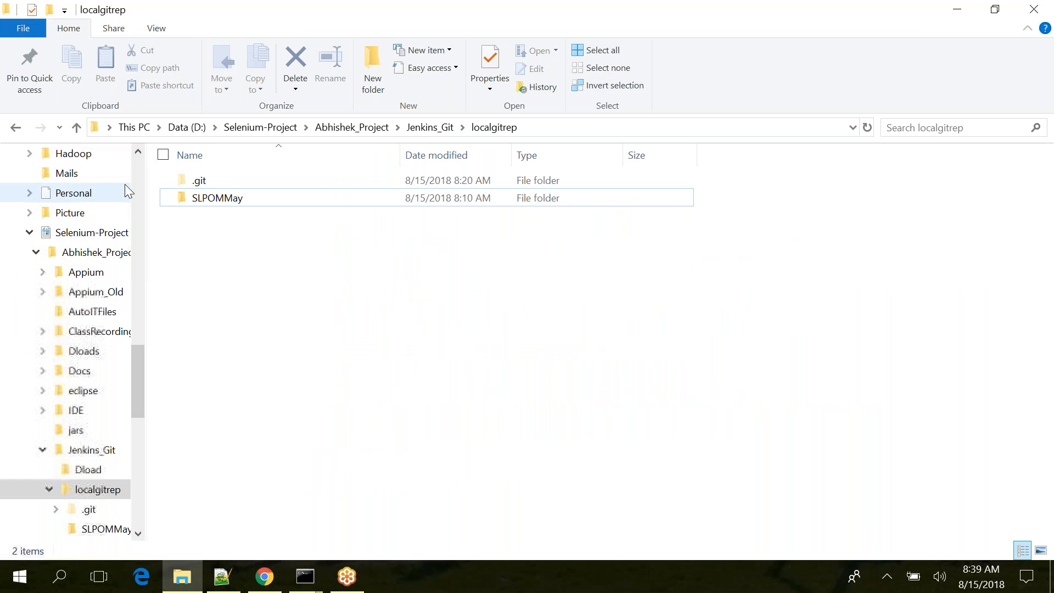
{"action": "scroll", "coordinate": [124, 184], "scroll_direction": "up", "scroll_amount": 8}
{"action": "scroll", "coordinate": [137, 167], "scroll_direction": "up", "scroll_amount": 5}
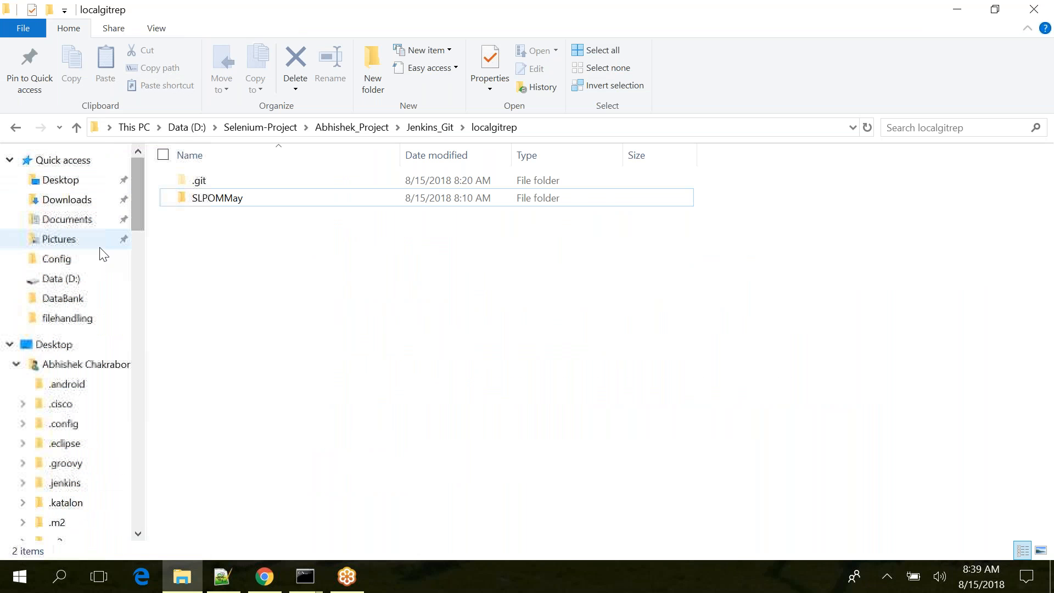
{"action": "left_click", "coordinate": [97, 368]}
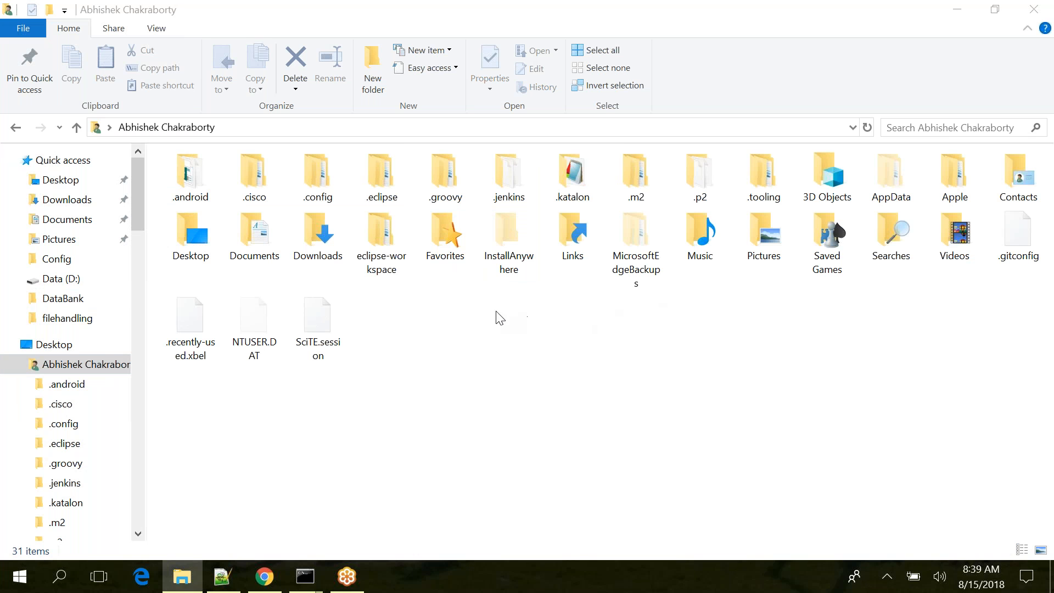
{"action": "key", "text": "alt+Tab"}
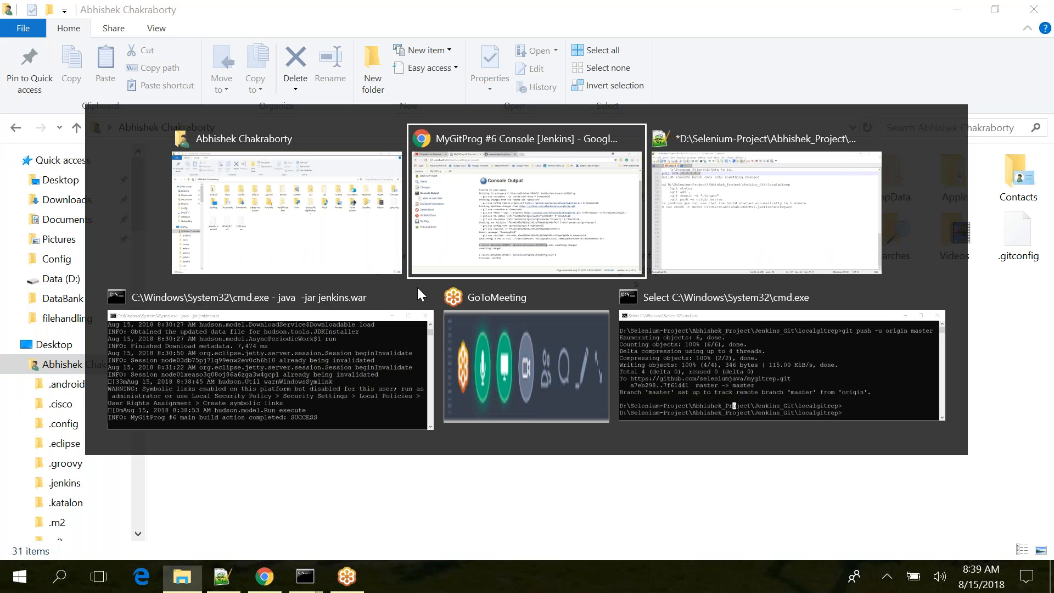
{"action": "key", "text": "Escape"}
{"action": "left_click", "coordinate": [512, 197]}
{"action": "double_click", "coordinate": [511, 197]}
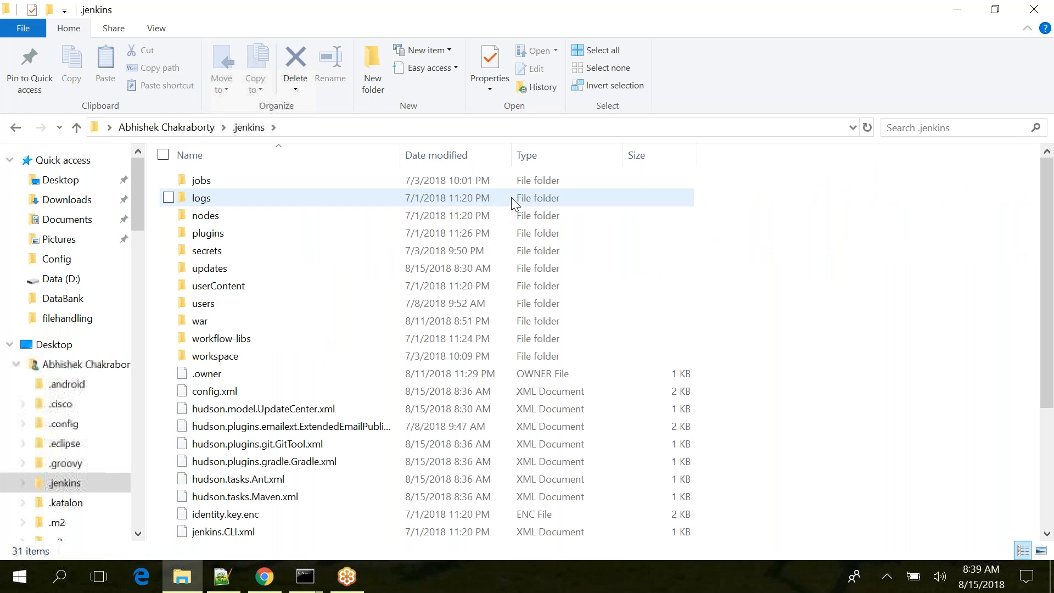
Recheck the workspace path in Chrome's console output and open workspace\MyGitProg\SLPOMMay in File Explorer.
{"action": "key", "text": "alt+Tab"}
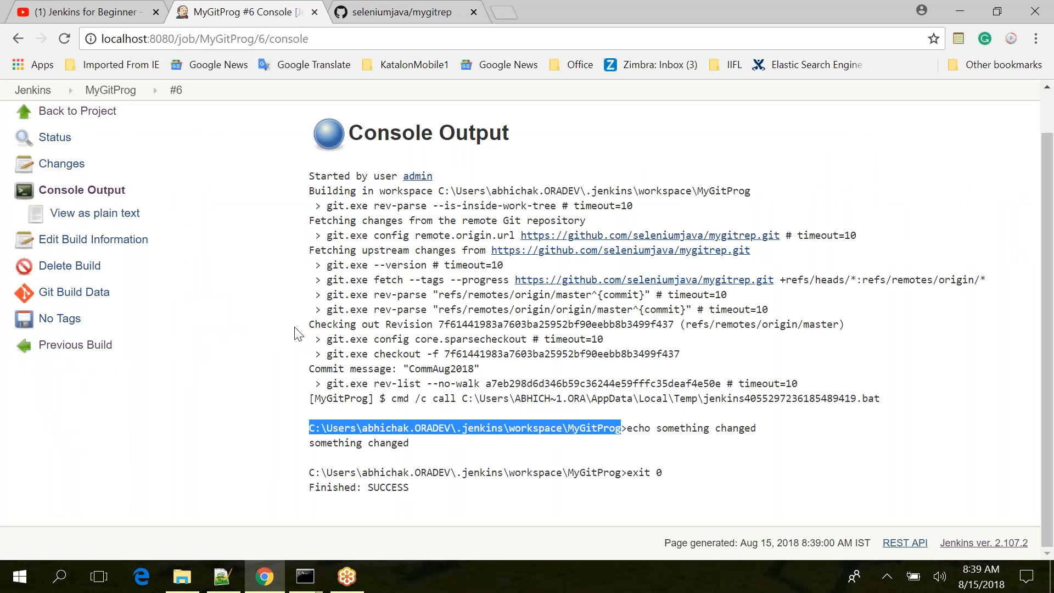
{"action": "key", "text": "alt+Tab"}
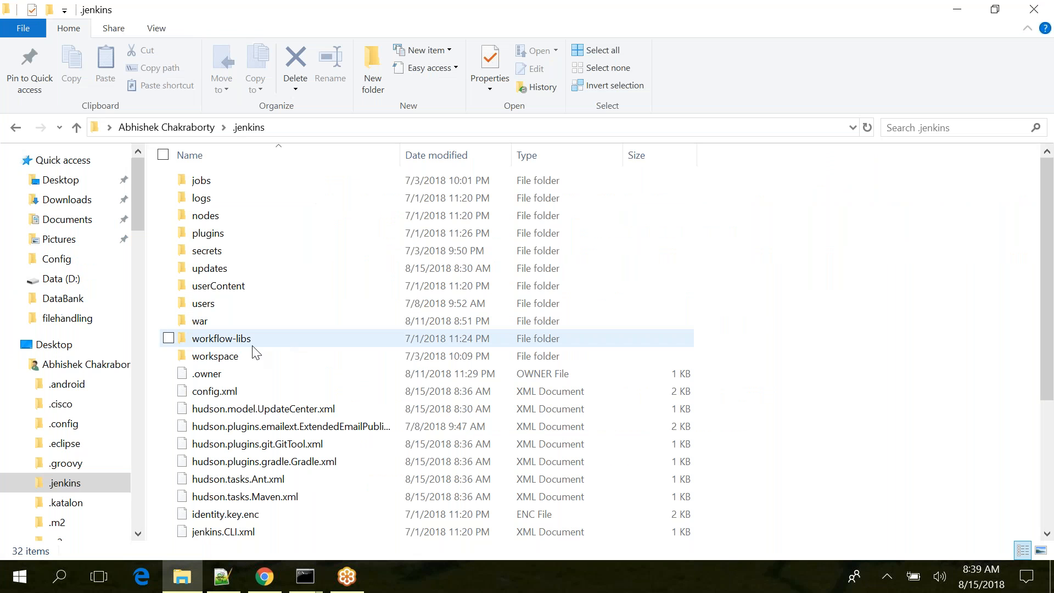
{"action": "left_click", "coordinate": [238, 356]}
{"action": "double_click", "coordinate": [238, 356]}
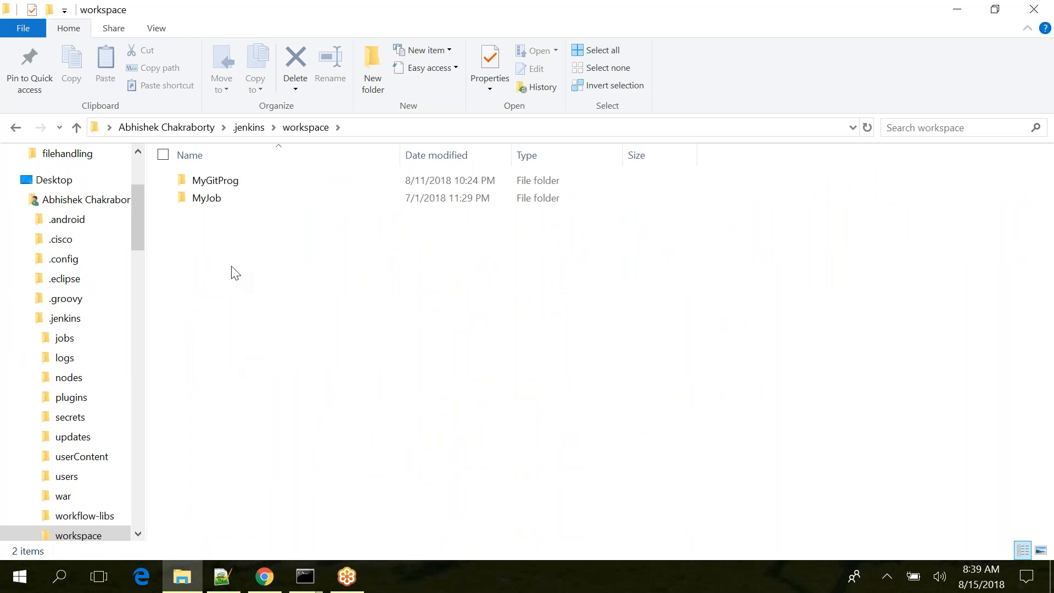
{"action": "double_click", "coordinate": [229, 193]}
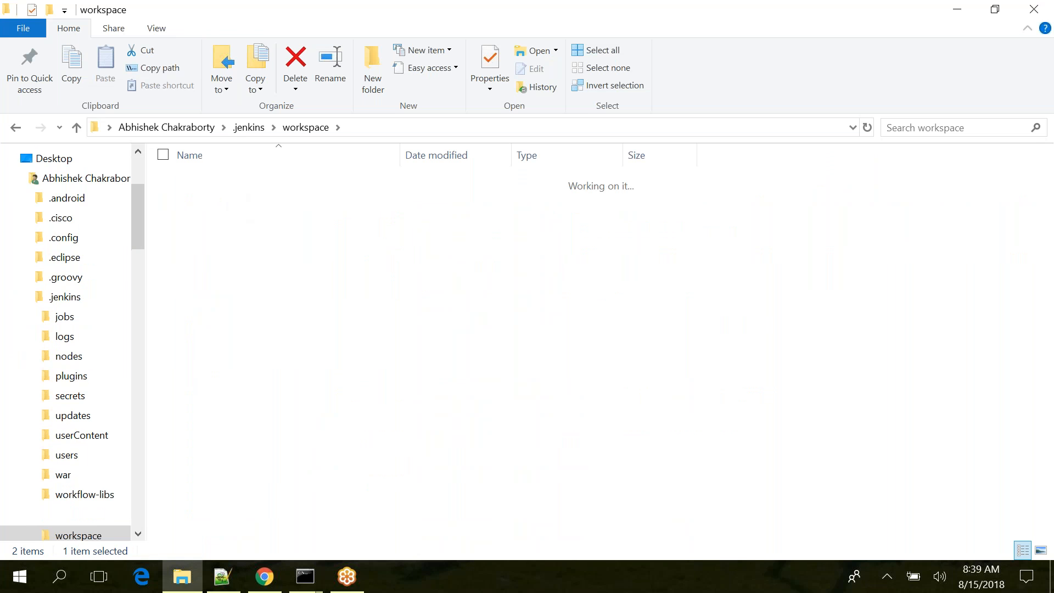
{"action": "left_click", "coordinate": [224, 200]}
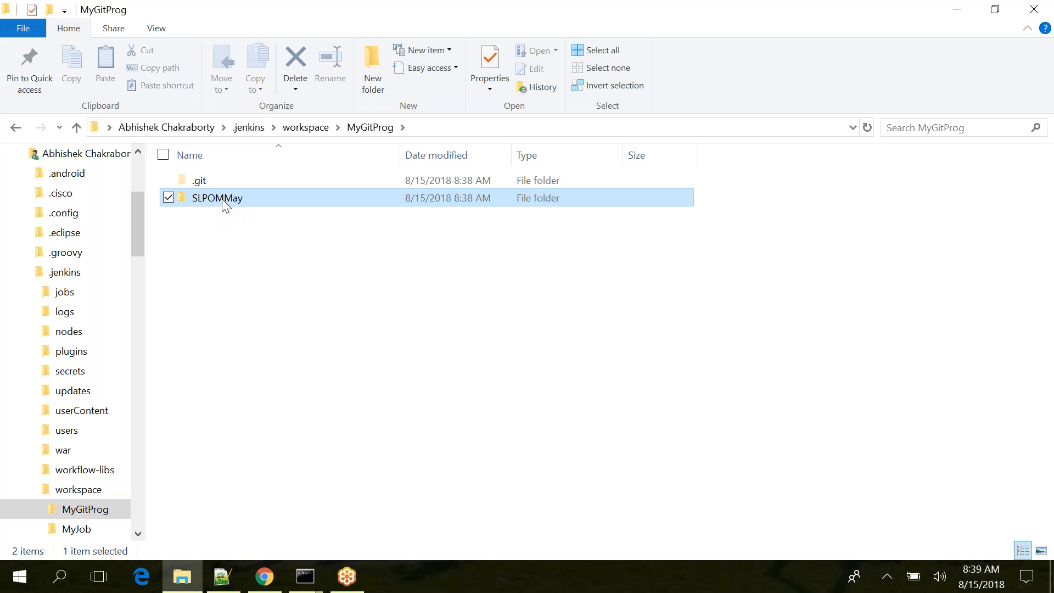
{"action": "double_click", "coordinate": [224, 200]}
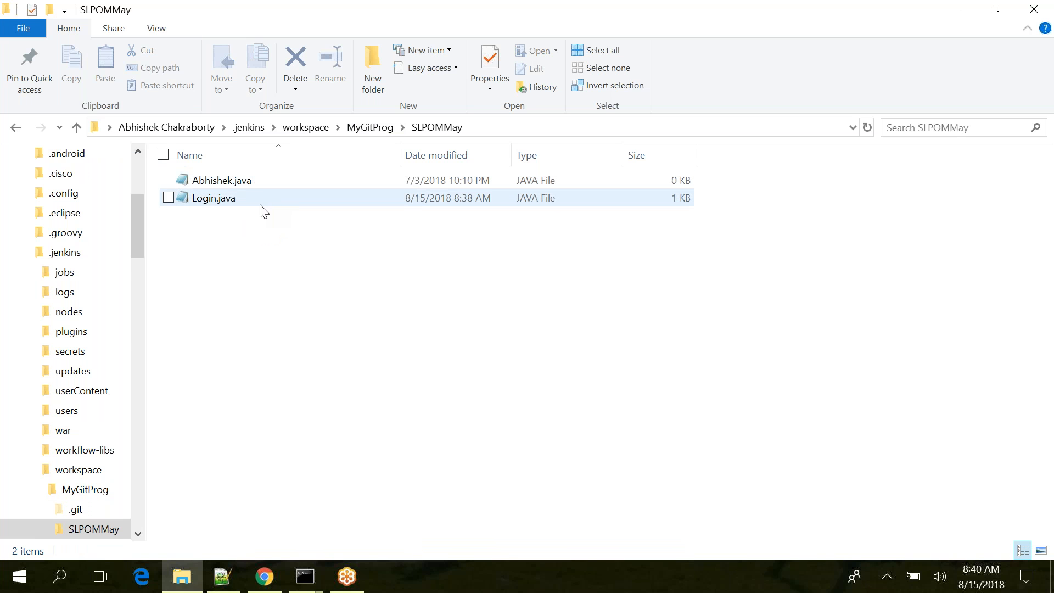
View the contents of Login.java in Notepad, close it and go back to the MyGitProg folder.
{"action": "left_click", "coordinate": [246, 200]}
{"action": "double_click", "coordinate": [246, 200]}
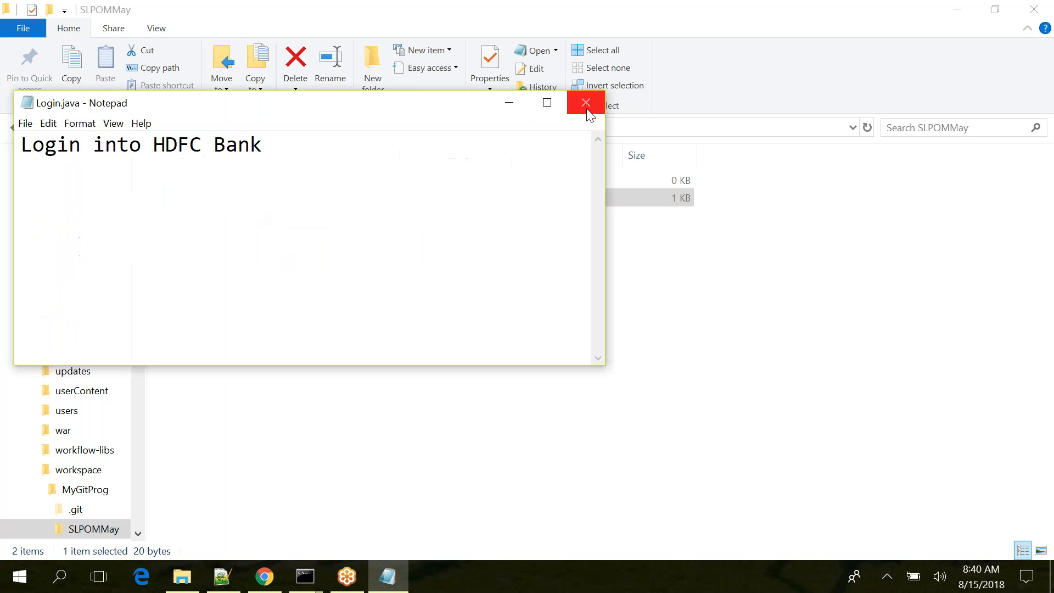
{"action": "left_click", "coordinate": [581, 104]}
{"action": "left_click", "coordinate": [377, 132]}
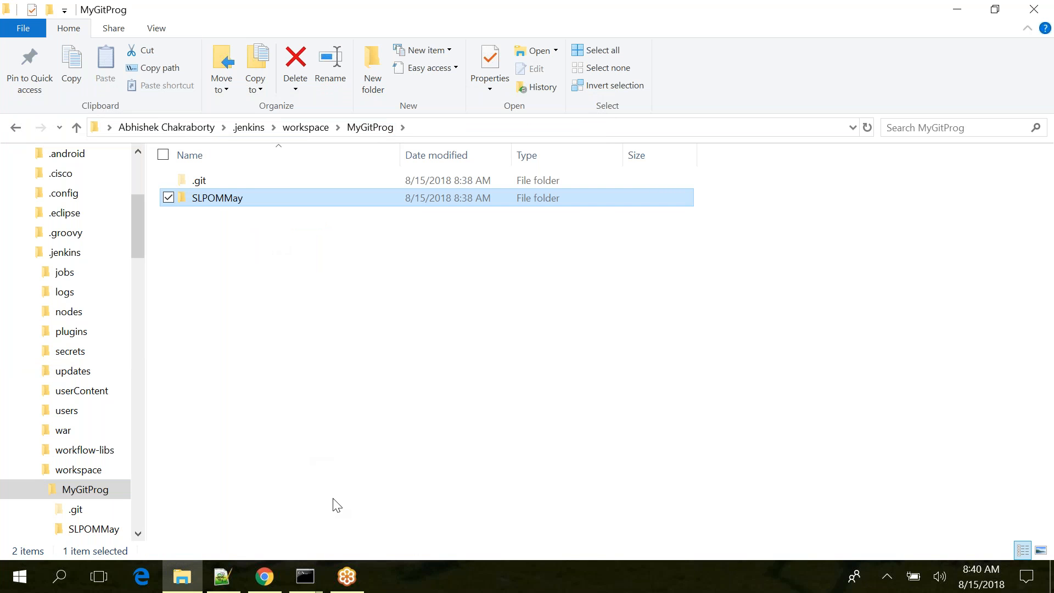
Return from the console output to the MyGitProg project page in Chrome and switch to the Config.txt notes in Notepad++.
{"action": "mouse_move", "coordinate": [268, 580]}
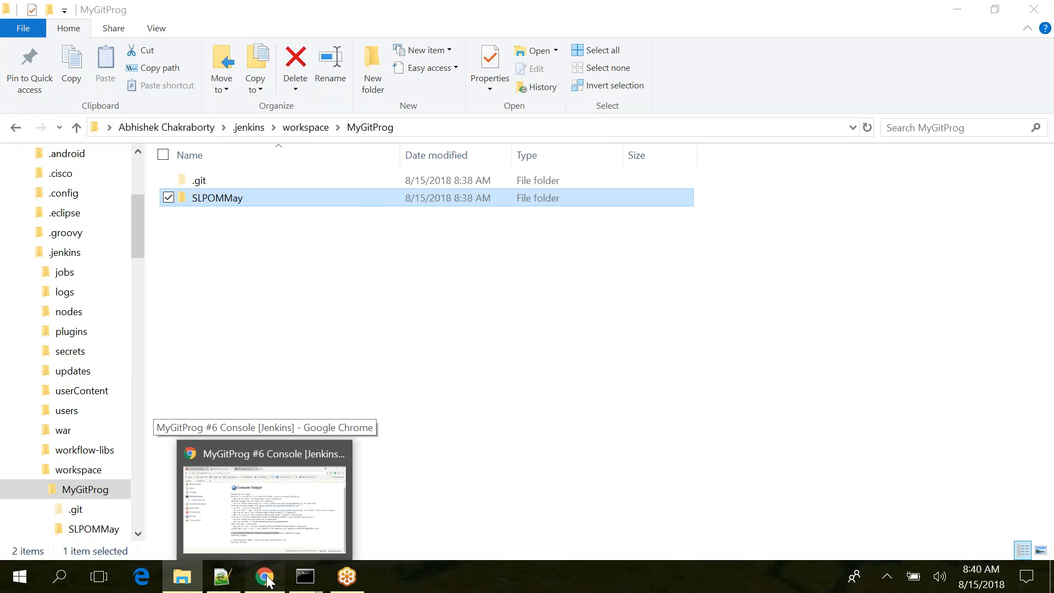
{"action": "left_click", "coordinate": [267, 580]}
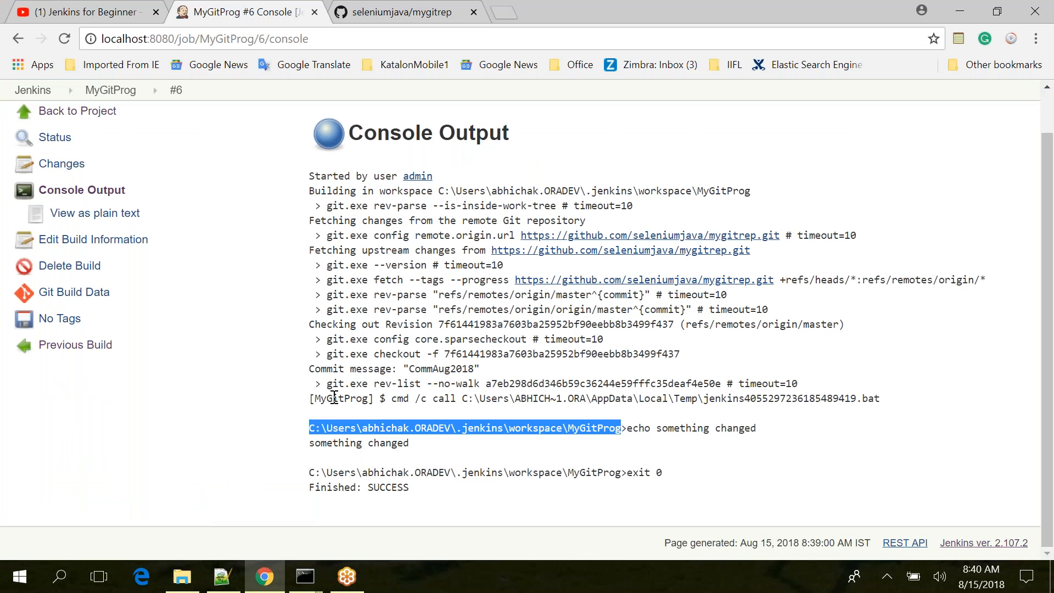
{"action": "left_click", "coordinate": [66, 122]}
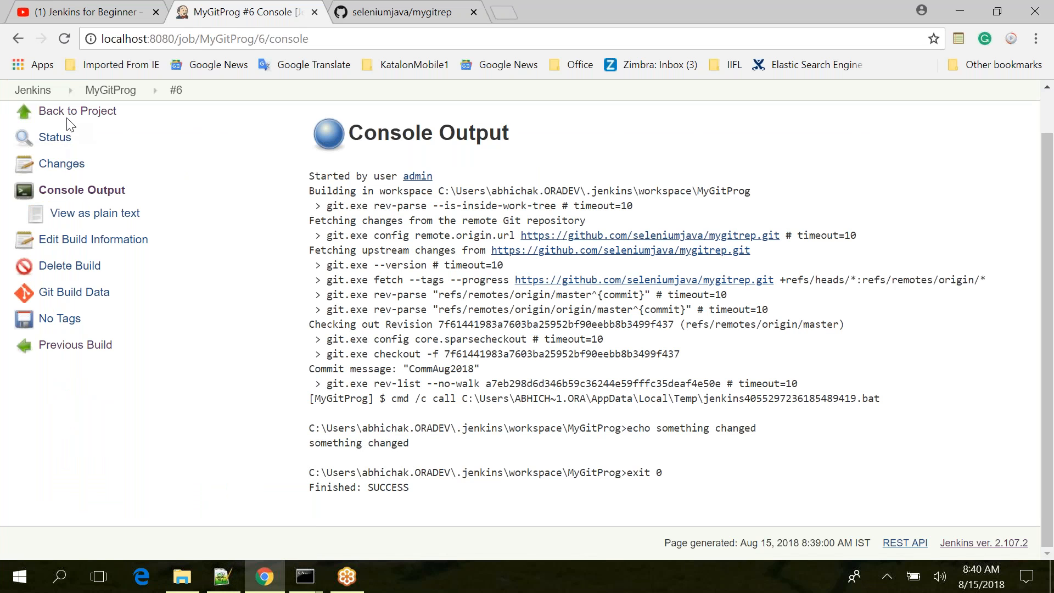
{"action": "left_click", "coordinate": [70, 114]}
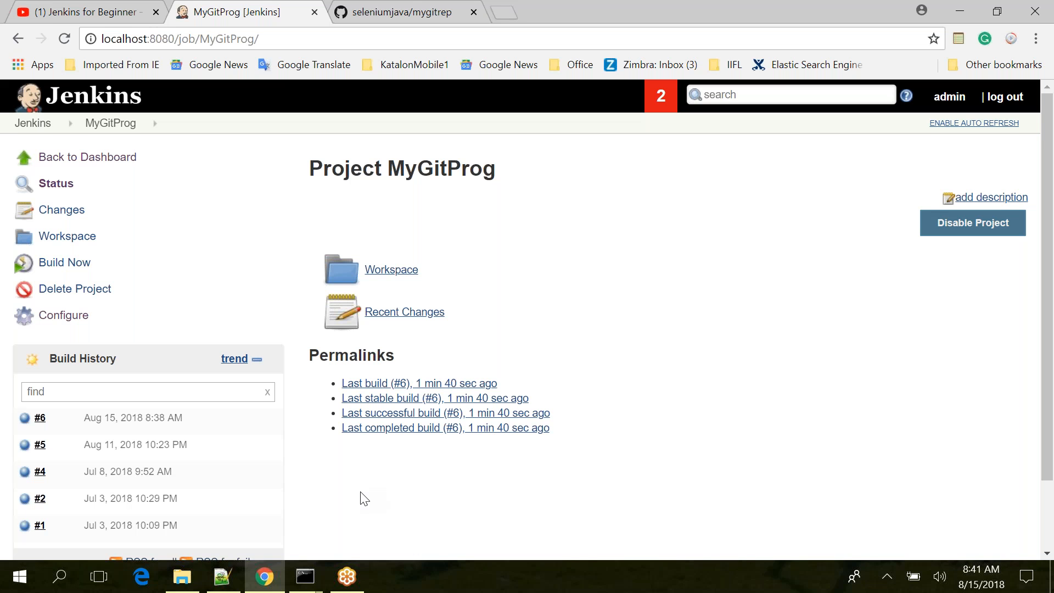
{"action": "mouse_move", "coordinate": [347, 581]}
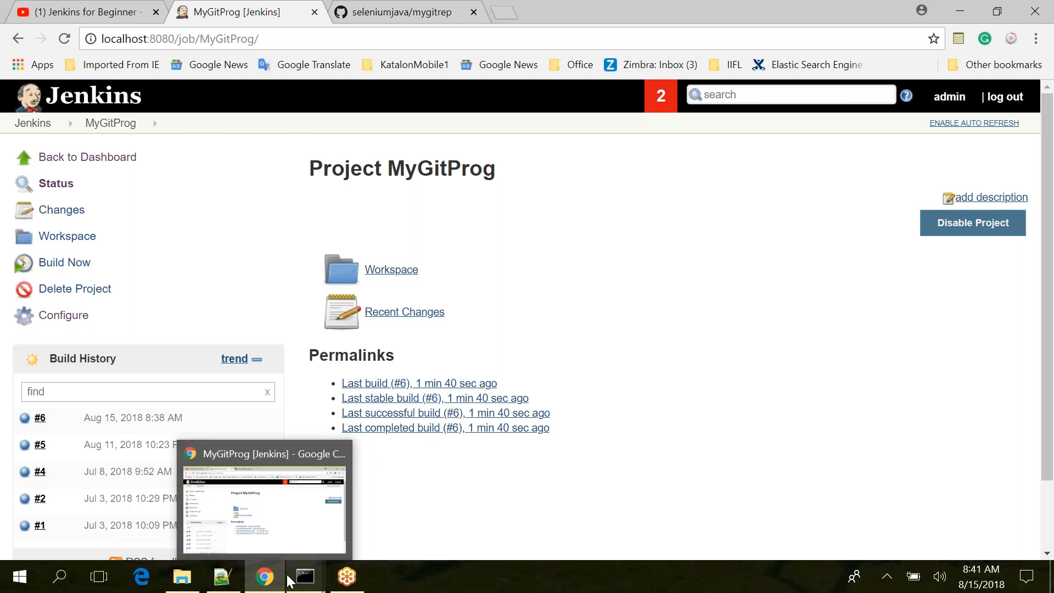
{"action": "left_click", "coordinate": [232, 577]}
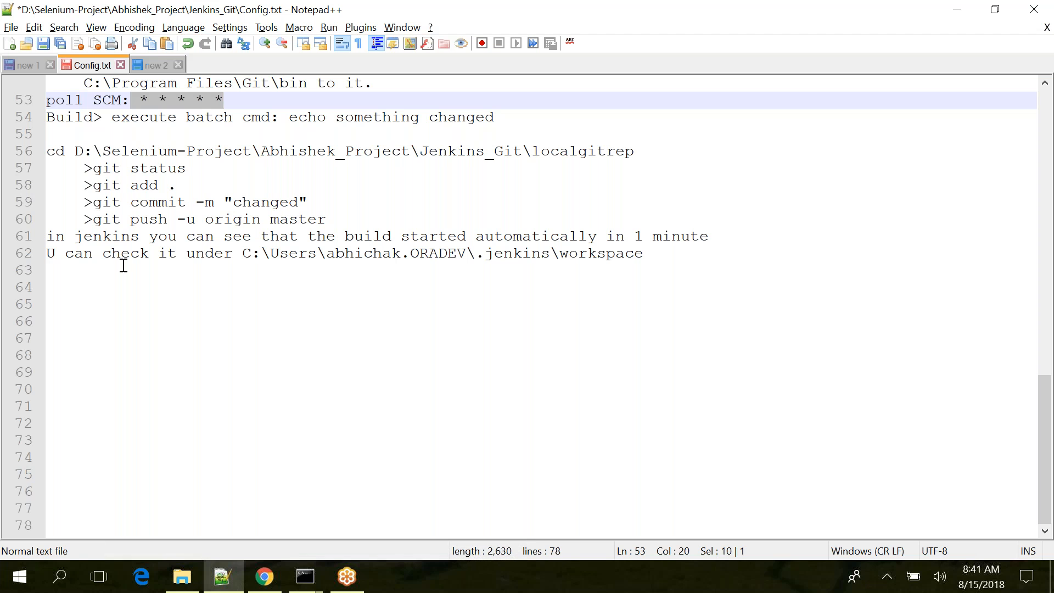
Highlight the Git push and automatic build notes on lines 55 to 62, and the poll SCM schedule on line 53.
{"action": "left_click", "coordinate": [53, 137]}
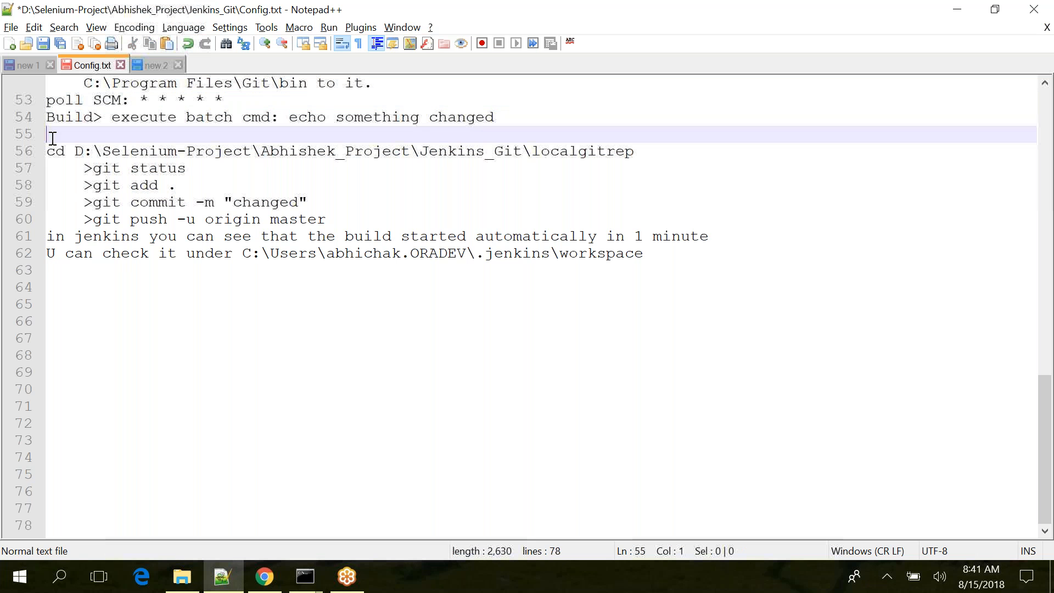
{"action": "left_click_drag", "start_coordinate": [53, 137], "coordinate": [670, 259]}
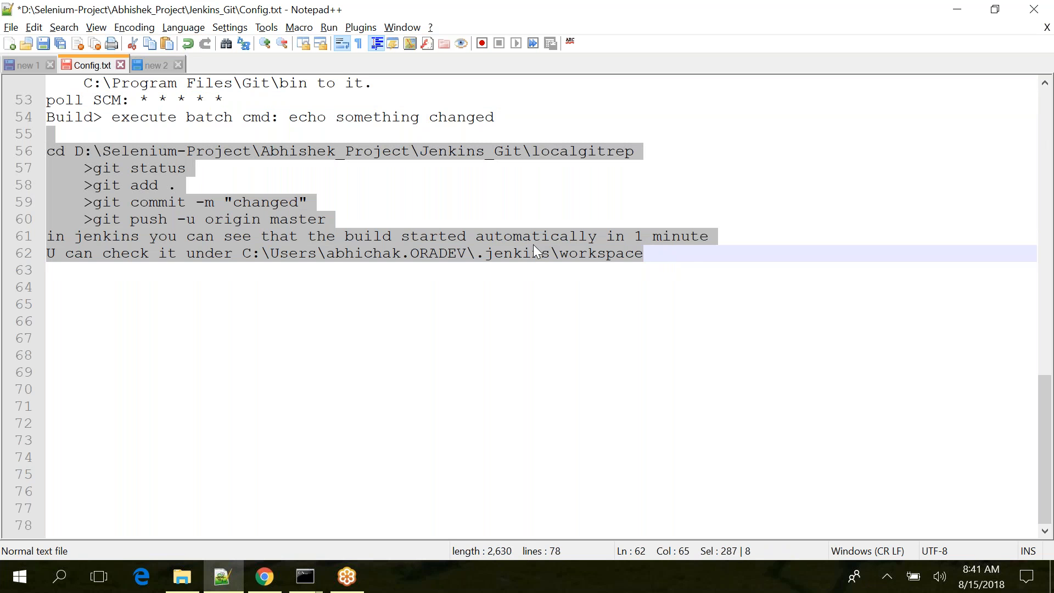
{"action": "left_click_drag", "start_coordinate": [725, 236], "coordinate": [419, 236]}
{"action": "left_click_drag", "start_coordinate": [227, 101], "coordinate": [19, 100]}
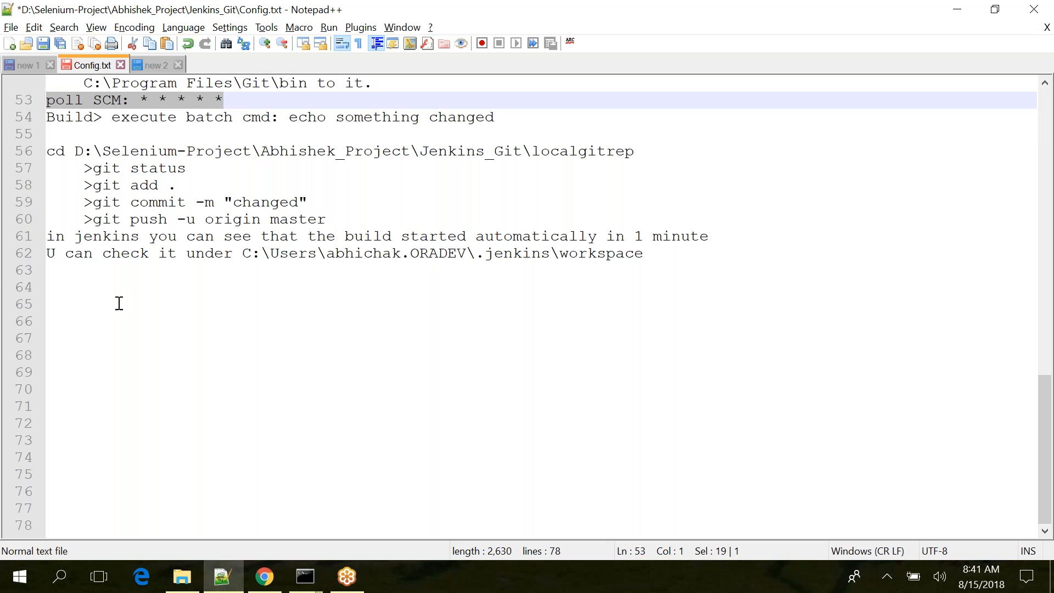
Remove .ORADEV from the user folder name in the Jenkins workspace path on line 62.
{"action": "left_click_drag", "start_coordinate": [66, 254], "coordinate": [419, 253]}
{"action": "double_click", "coordinate": [437, 254]}
{"action": "key", "text": "Delete"}
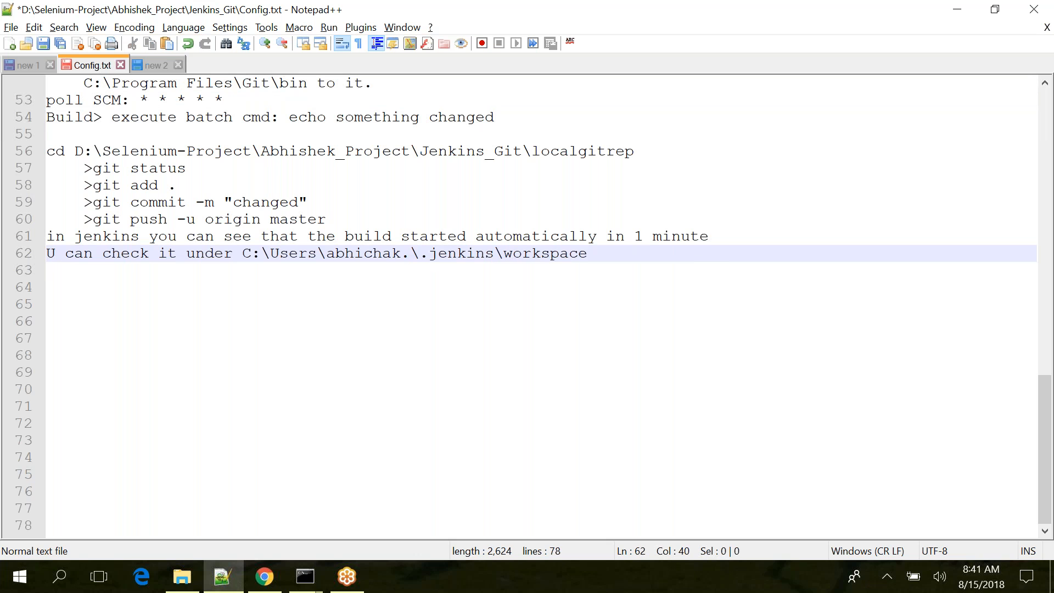
{"action": "key", "text": "BackSpace"}
Highlight the workspace location note on line 62 and its final word, workspace.
{"action": "left_click", "coordinate": [569, 255]}
{"action": "left_click_drag", "start_coordinate": [569, 255], "coordinate": [46, 254]}
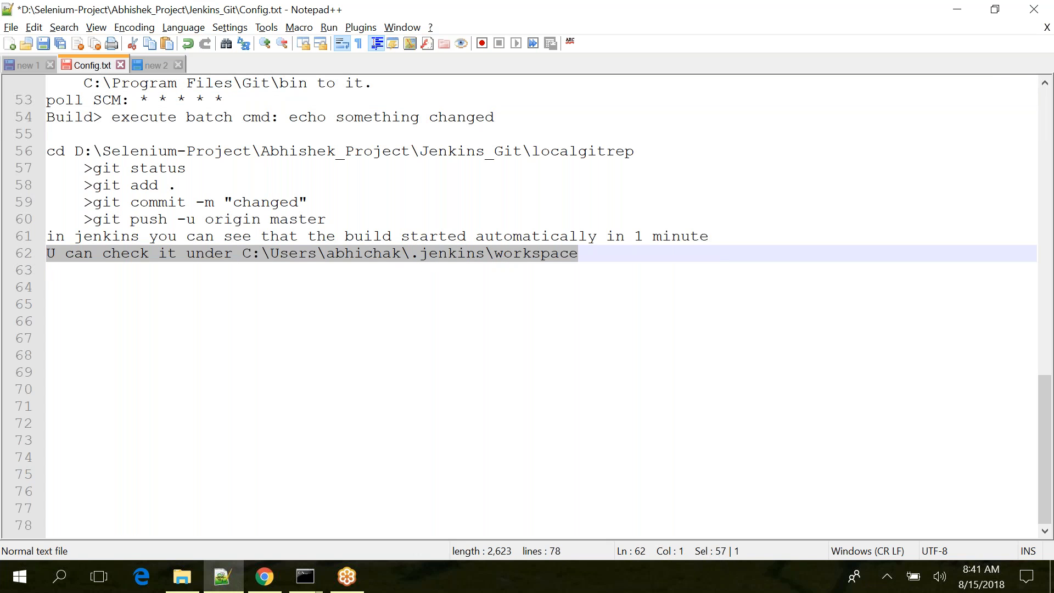
{"action": "double_click", "coordinate": [551, 253]}
{"action": "mouse_move", "coordinate": [278, 568]}
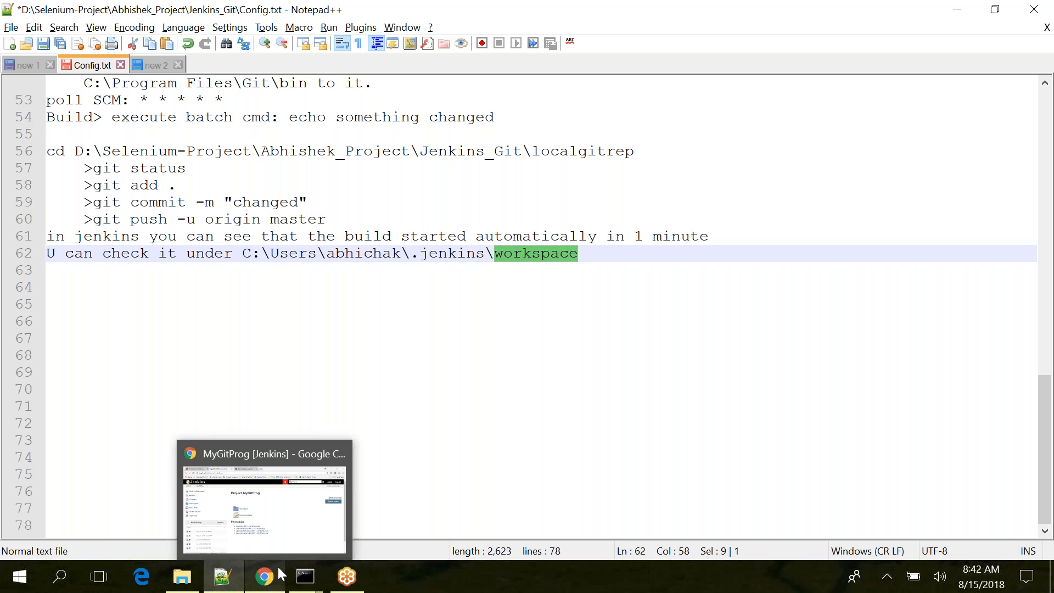
{"action": "left_click", "coordinate": [937, 21]}
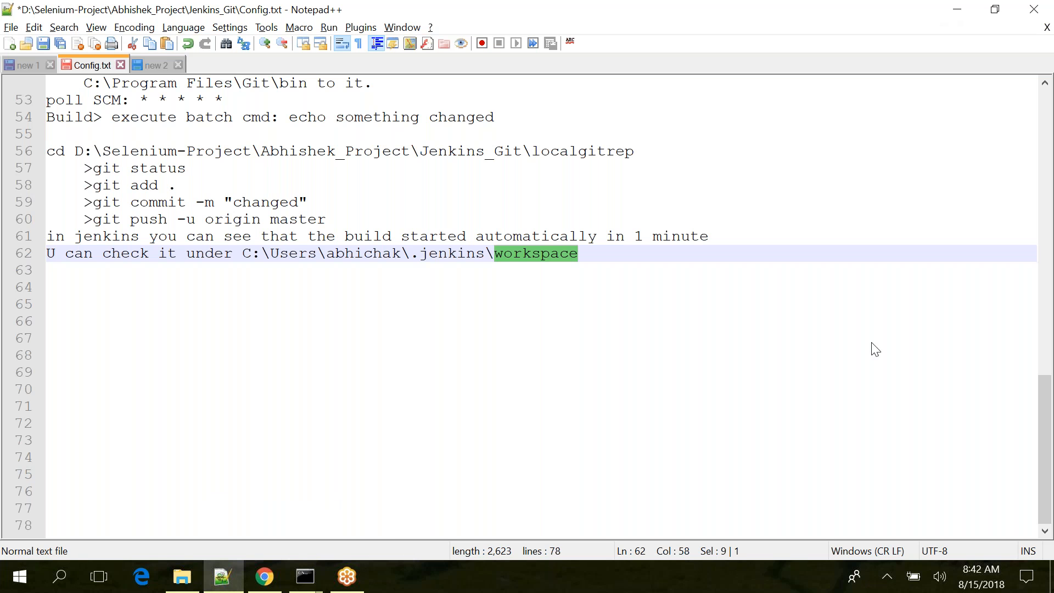